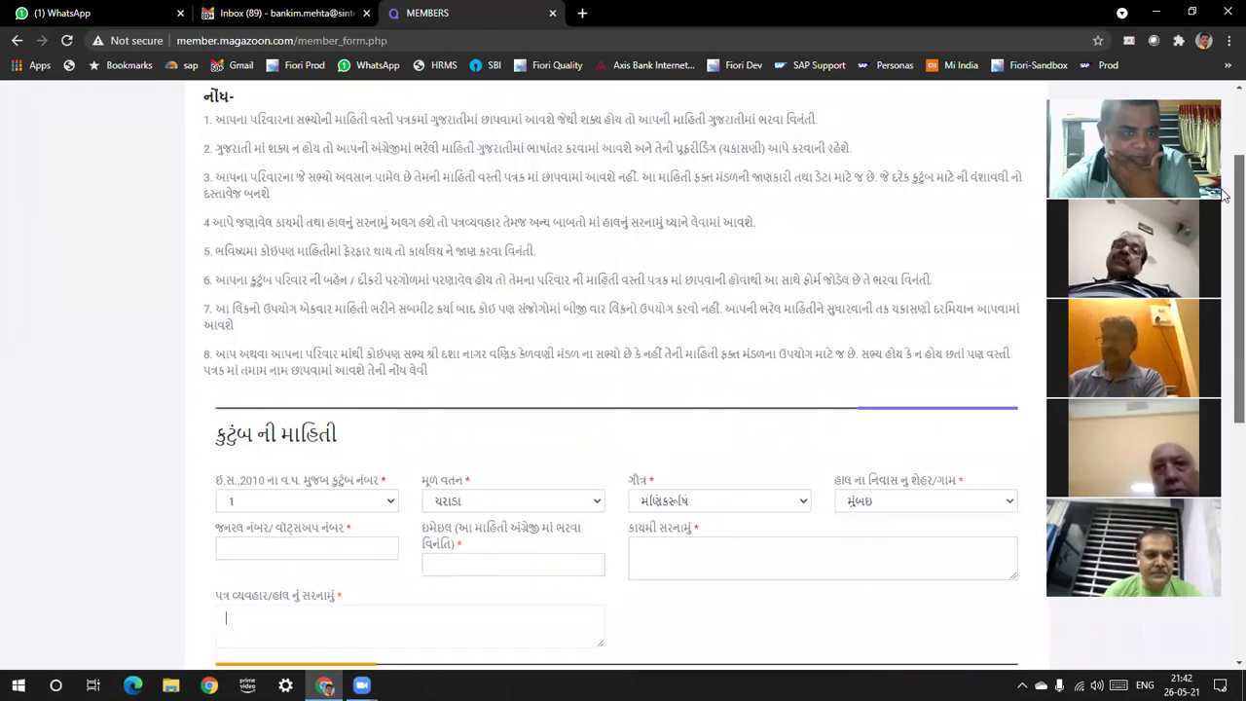
scroll(1224, 200, "down", 2)
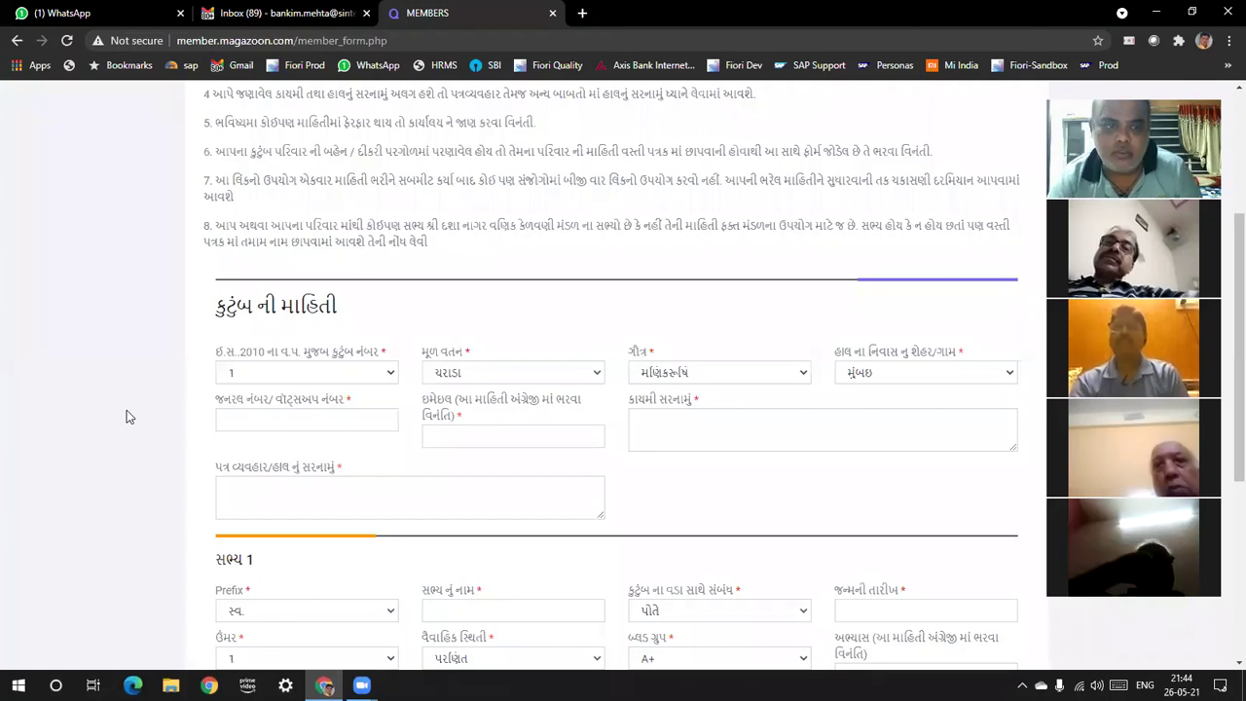
Set the 2010 family number to અન્ય and select the new number box beneath it
left_click(390, 380)
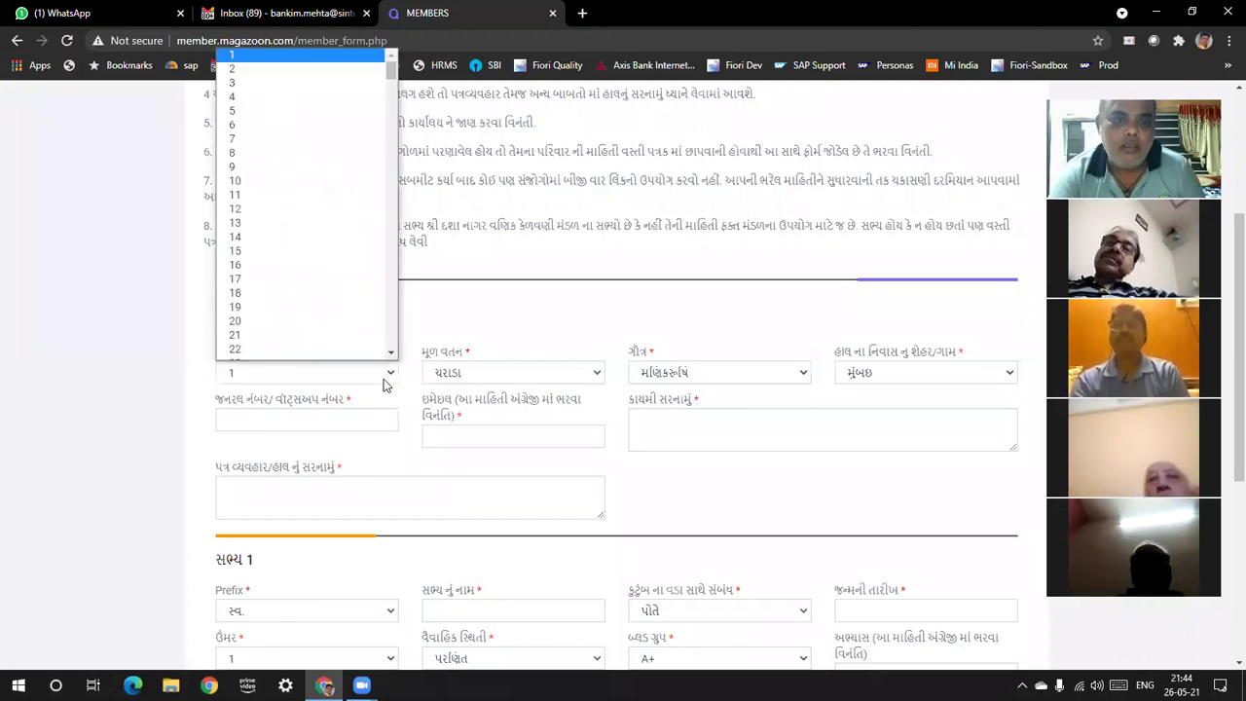
left_click_drag(392, 78, 393, 337)
left_click(348, 353)
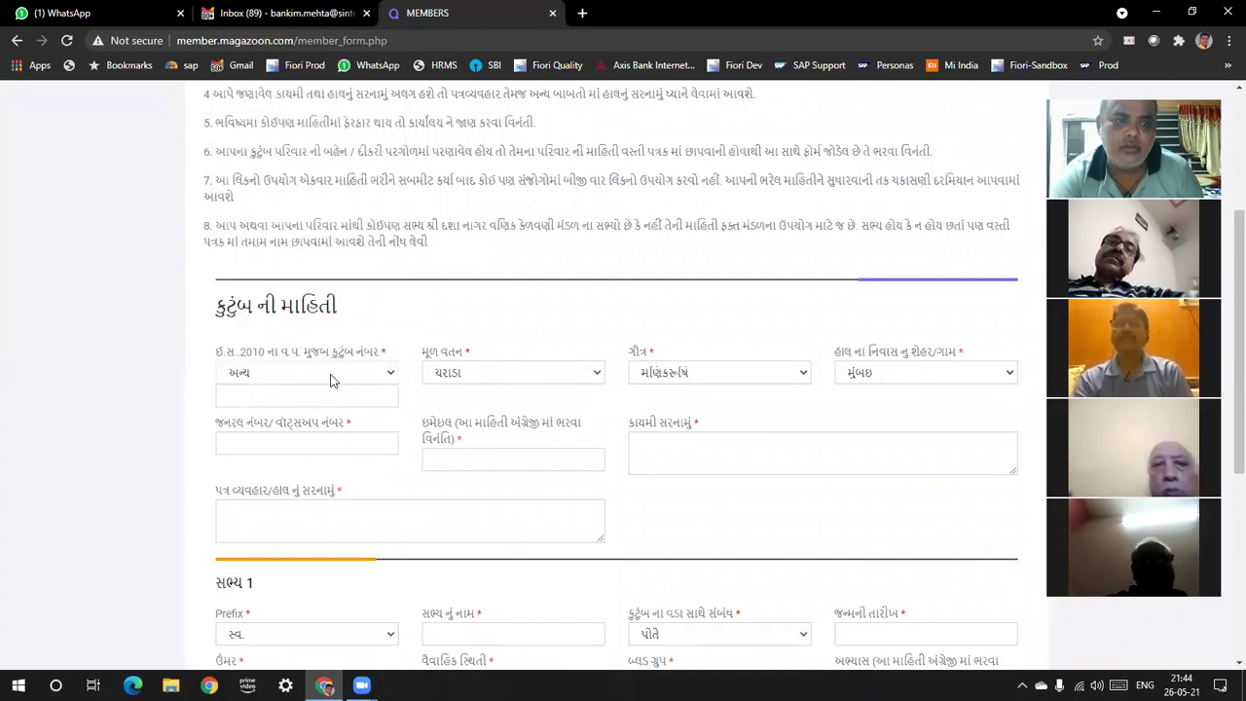
left_click(284, 401)
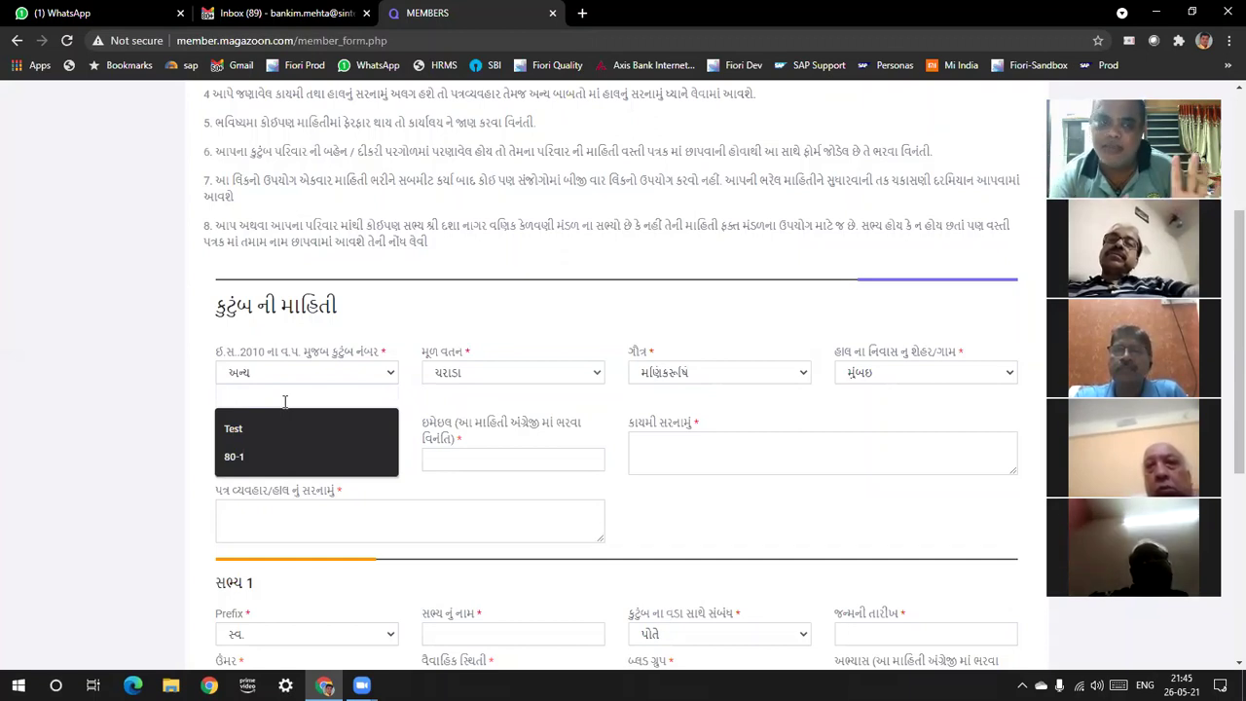
Fill the extra family number box with 80-2, editing the saved 80-1 suggestion
left_click(275, 453)
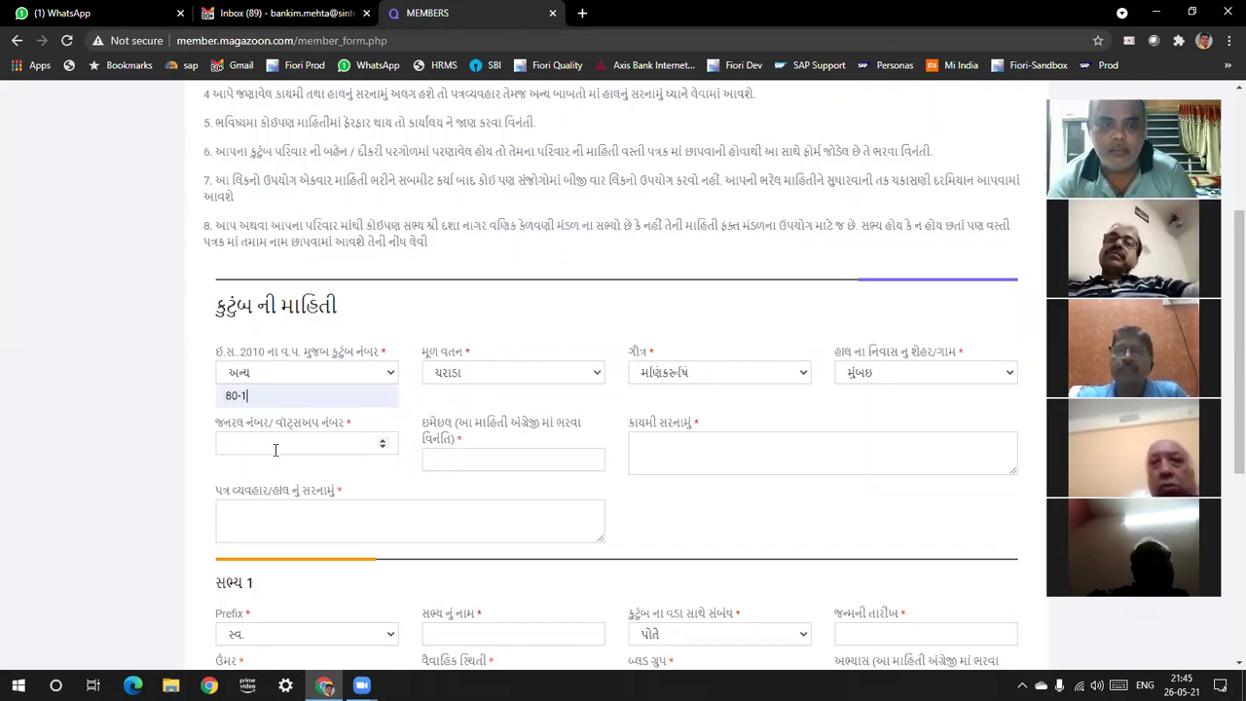
key("BackSpace")
type("2")
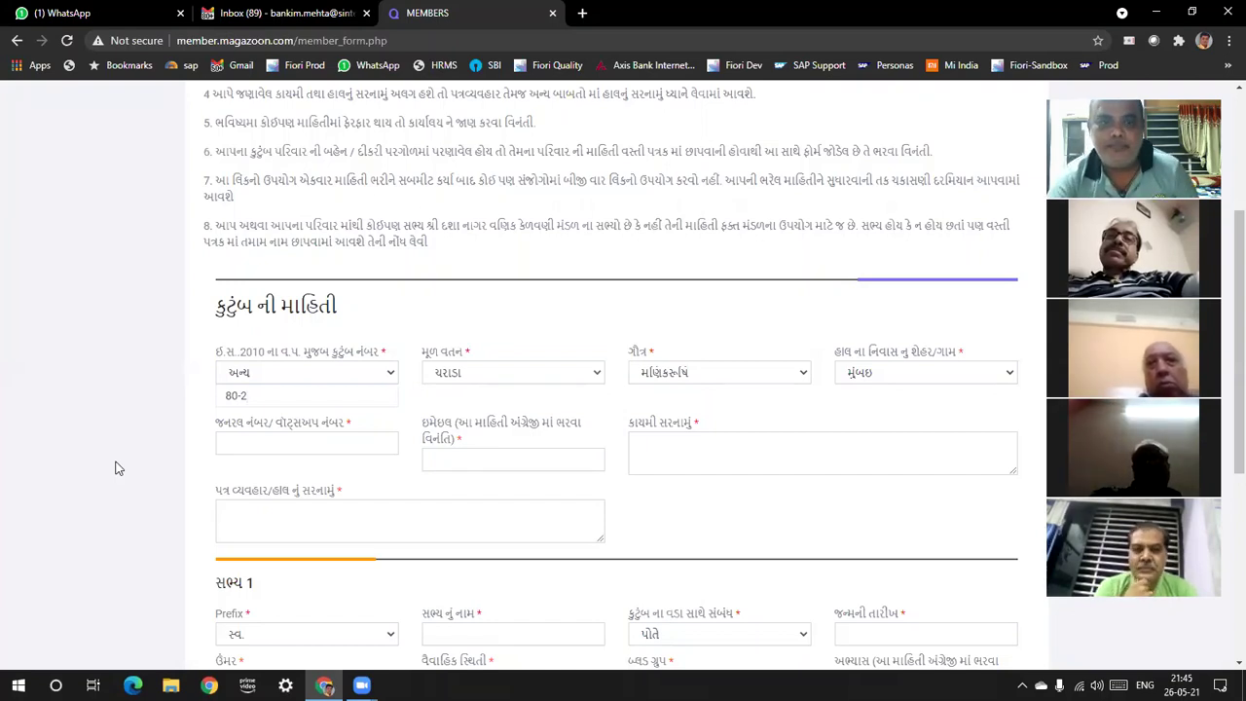
Choose જાદર as native place and હાથીયાણું as gotra
left_click(580, 377)
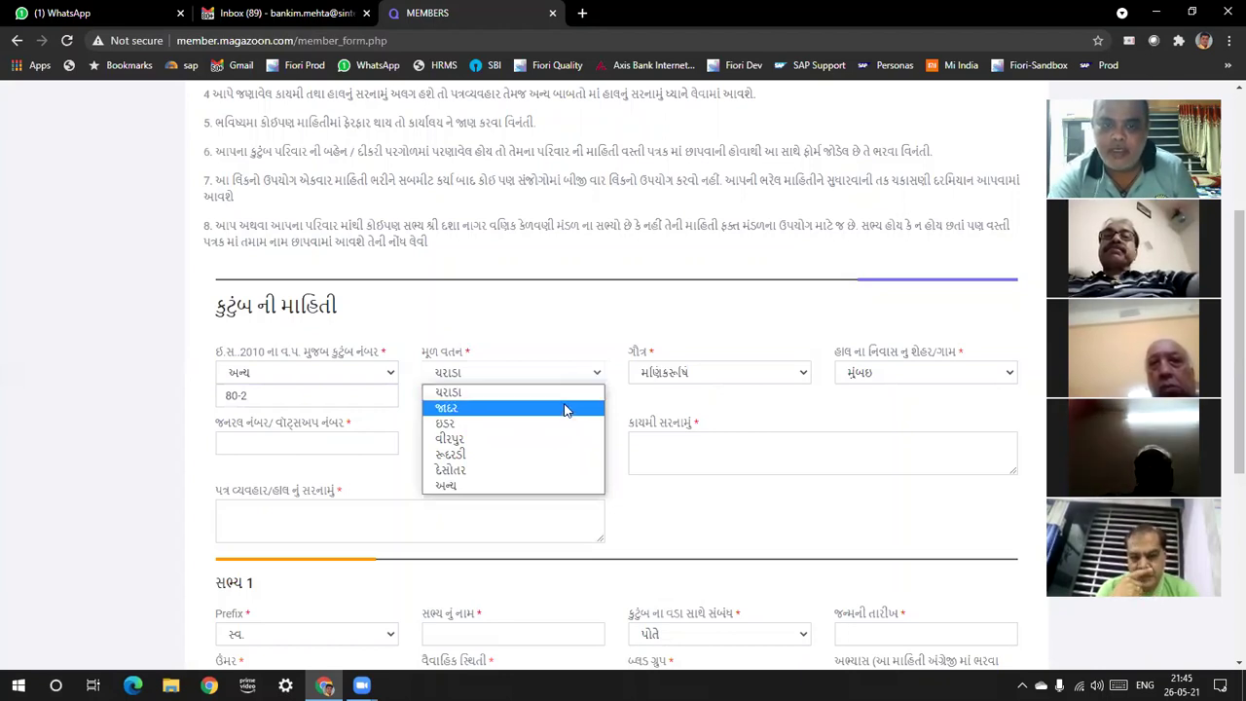
left_click(567, 408)
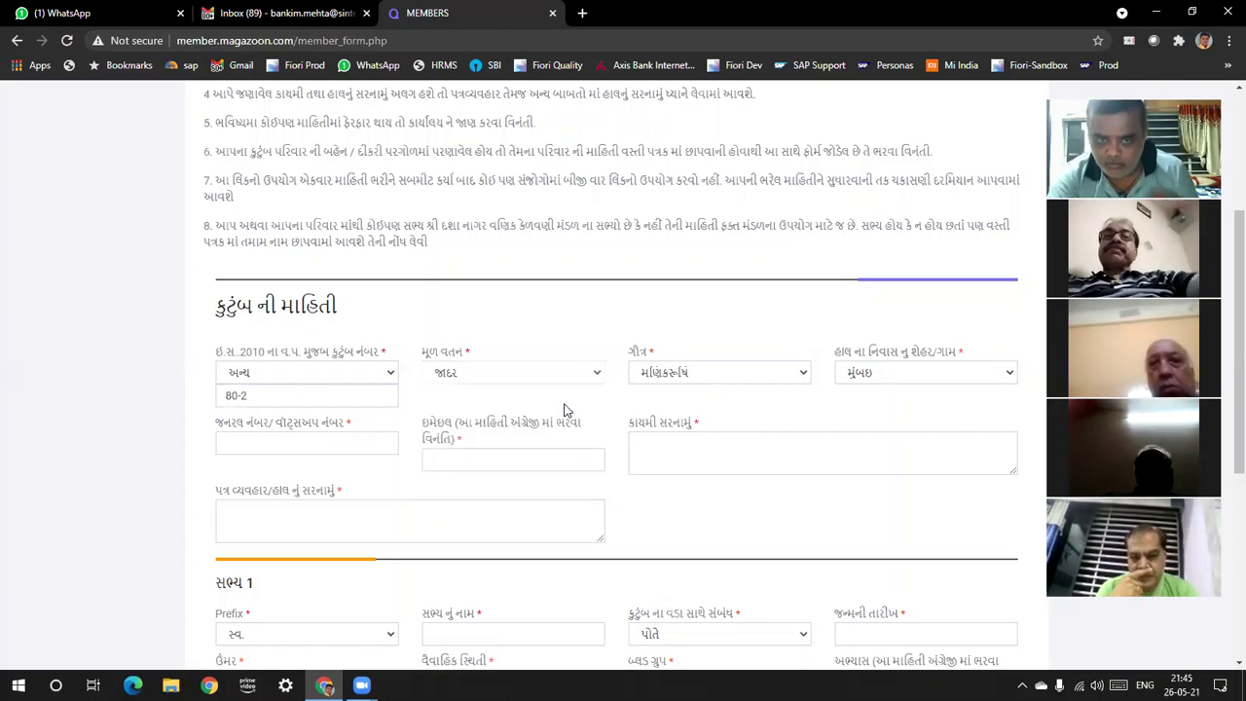
left_click(785, 377)
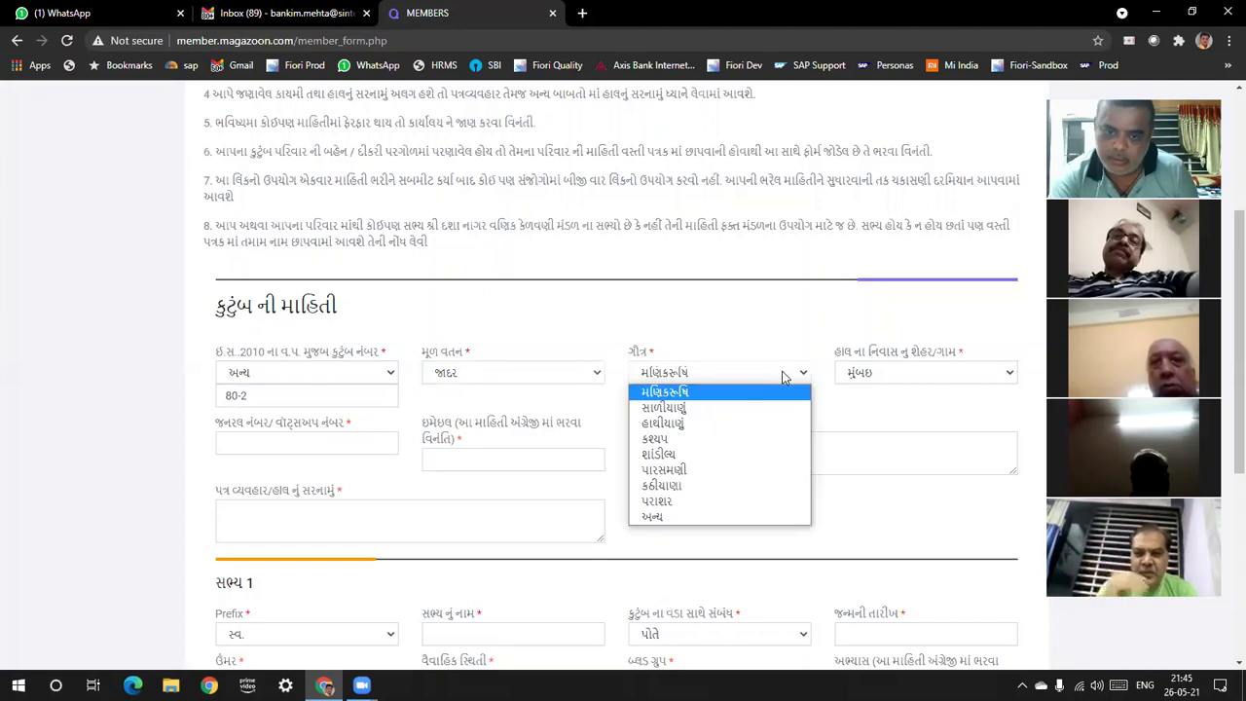
left_click(771, 430)
Set the current city to કલોલ
left_click(899, 381)
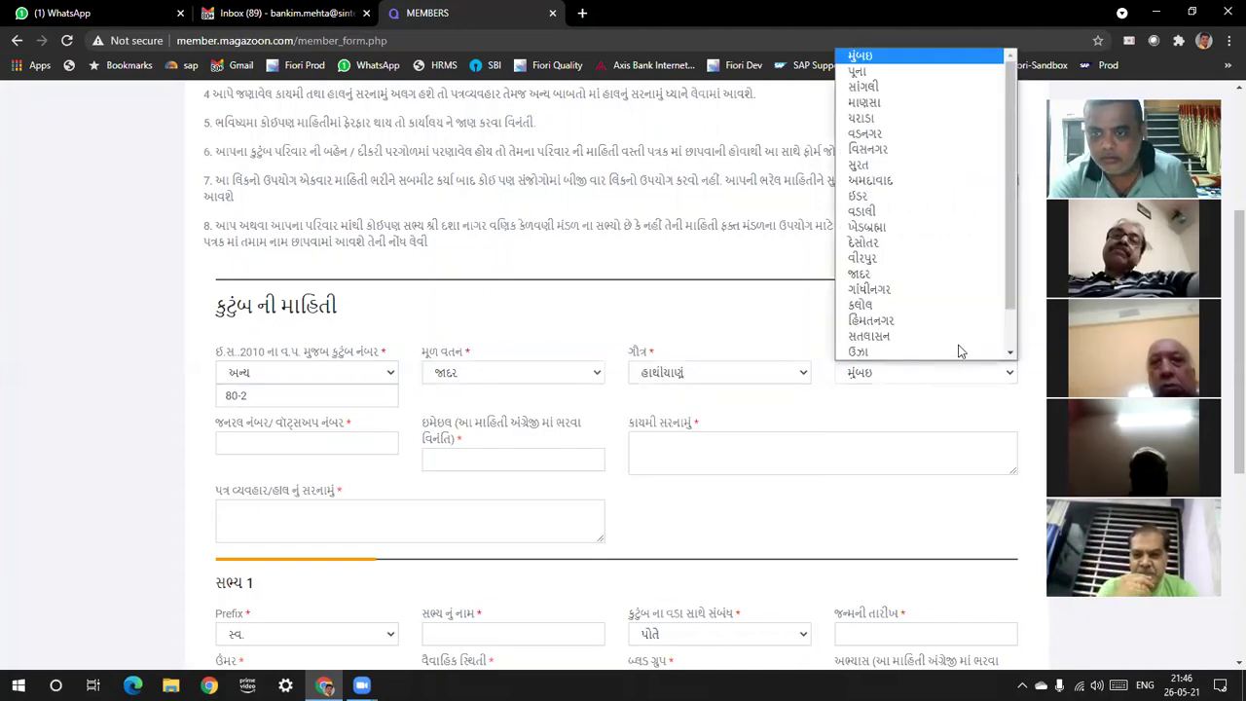
scroll(1011, 337, "down", 1)
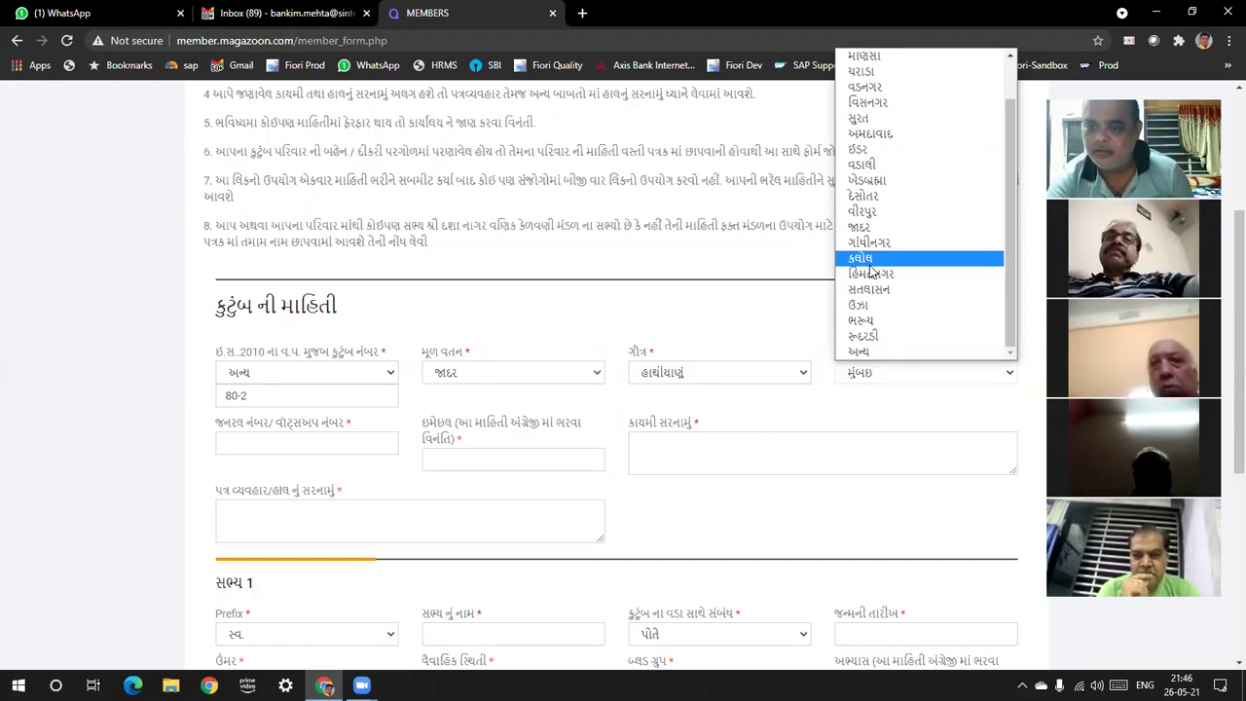
left_click(869, 264)
Enter the contact phone number and autofill the saved e-mail and permanent address
left_click(286, 445)
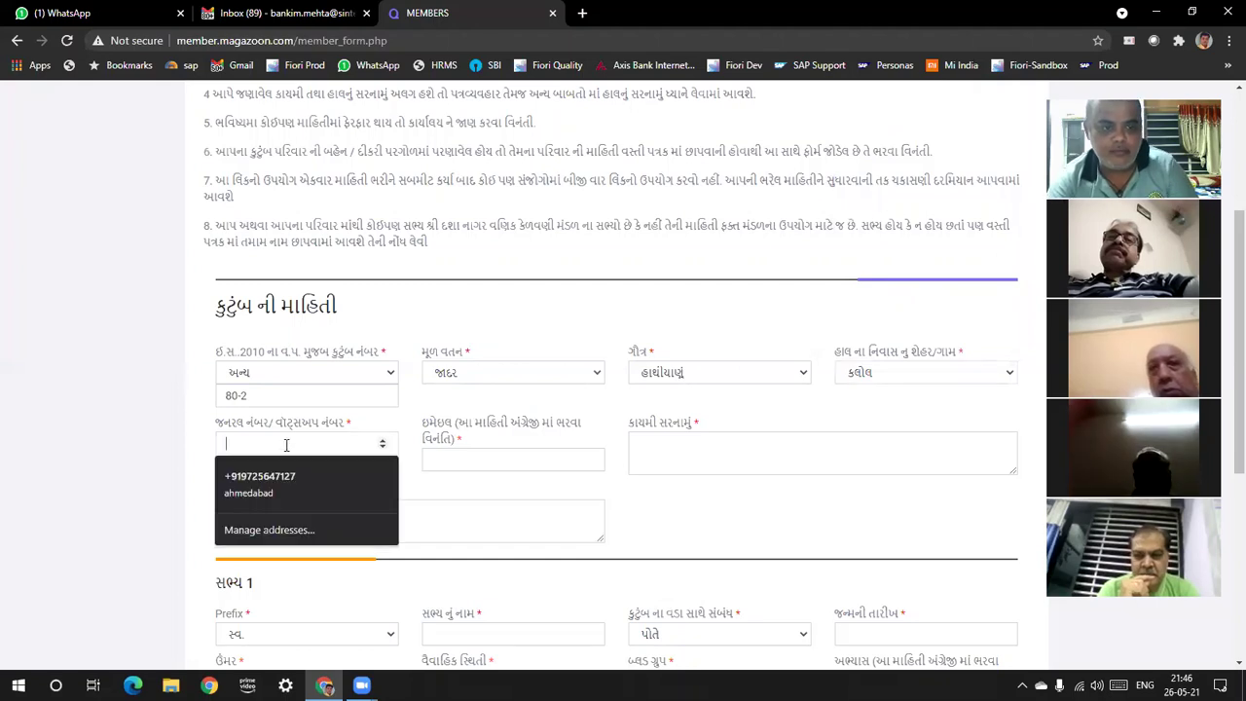
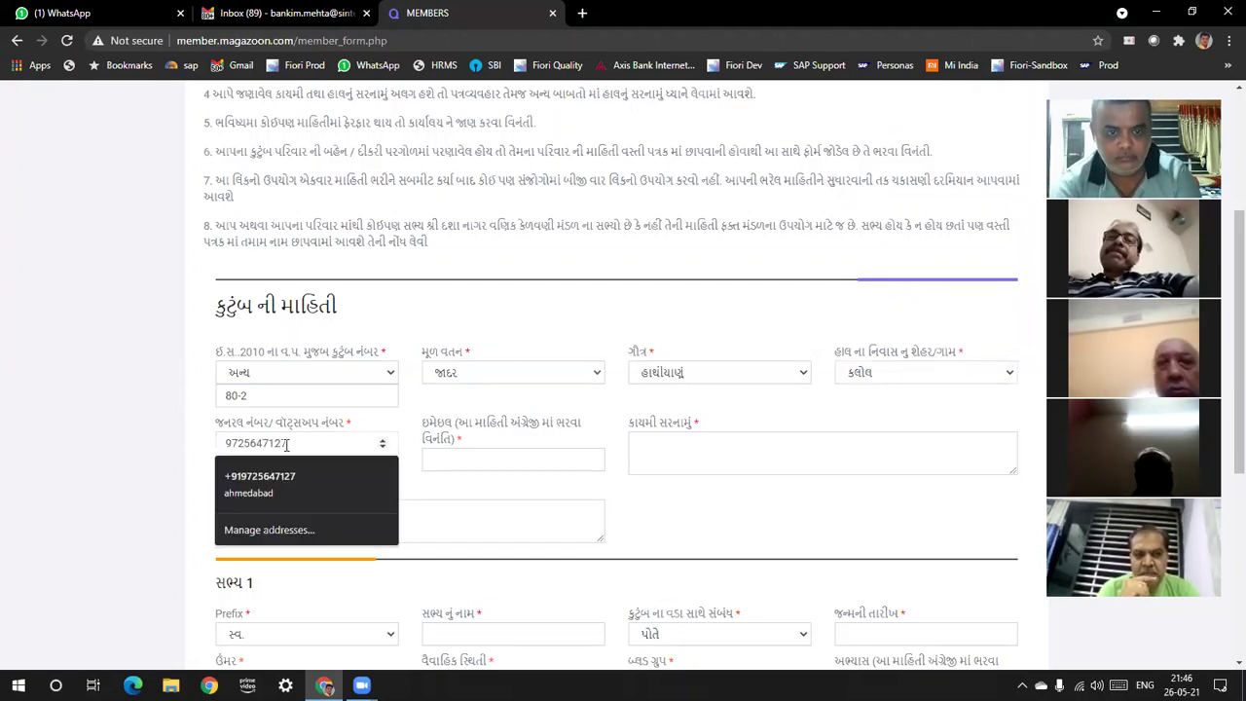
left_click(452, 463)
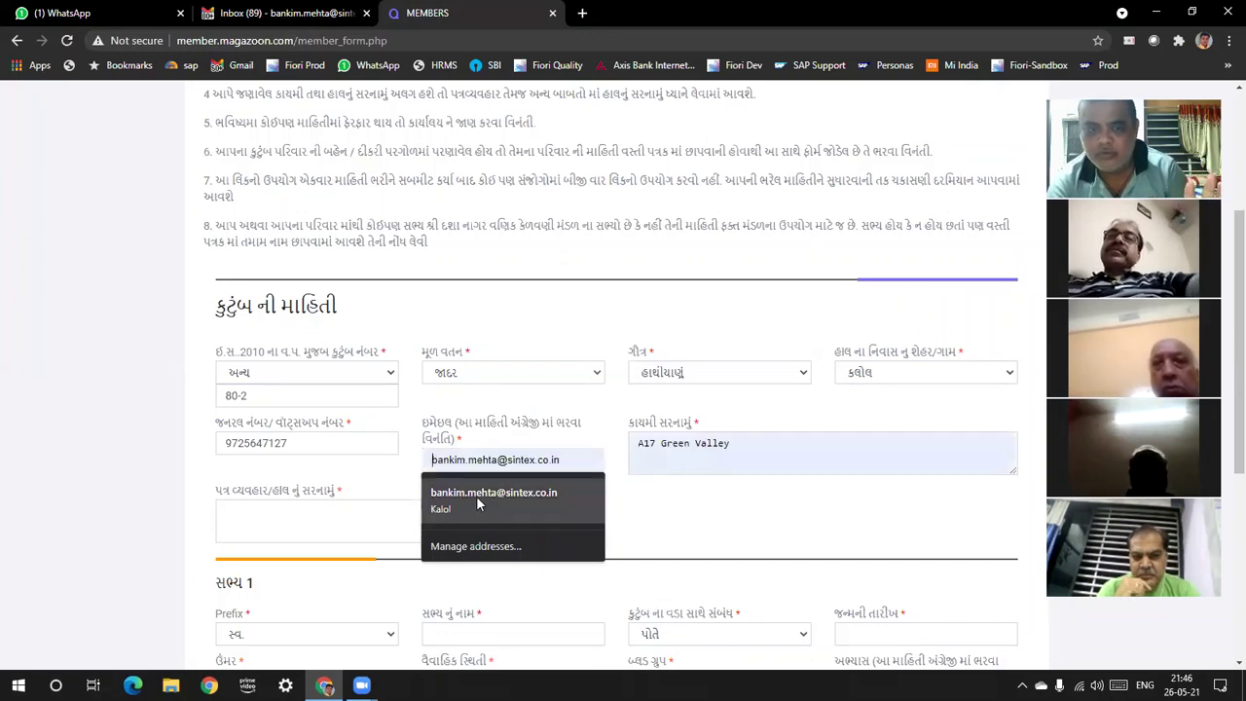
left_click(476, 496)
Revisit the permanent address and enter 'As above' as the correspondence address
left_click(755, 447)
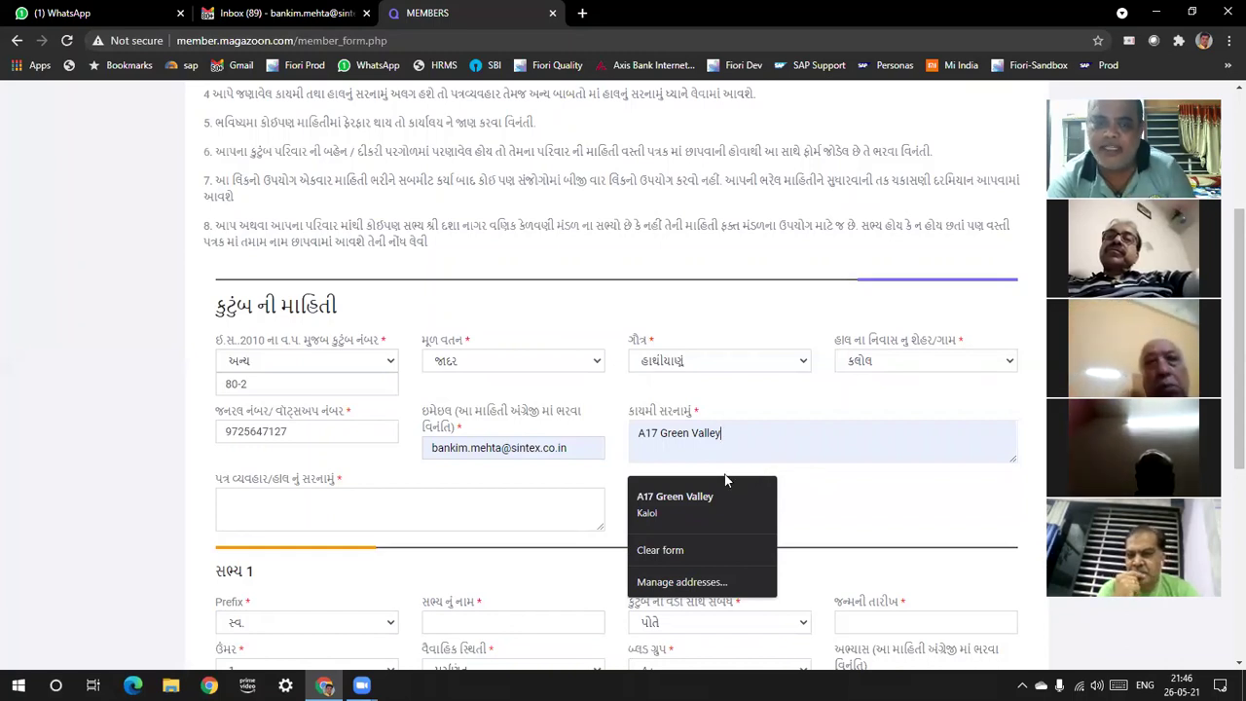
left_click(468, 507)
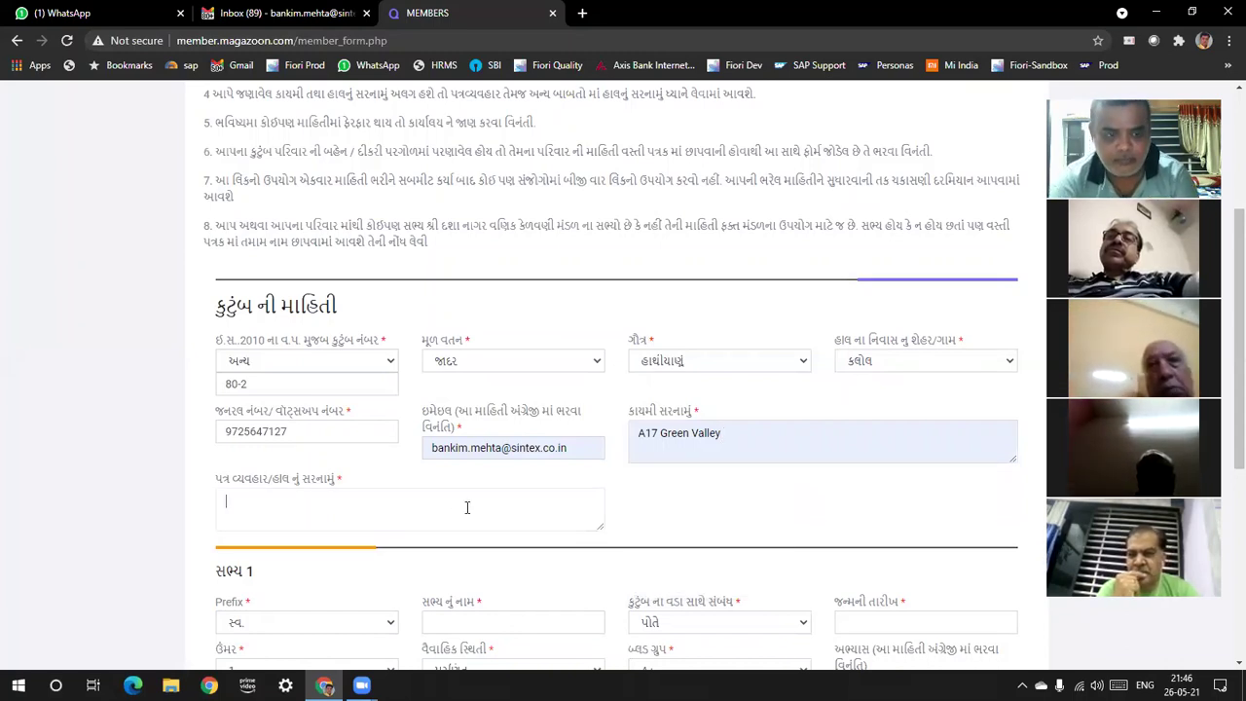
type("As abo")
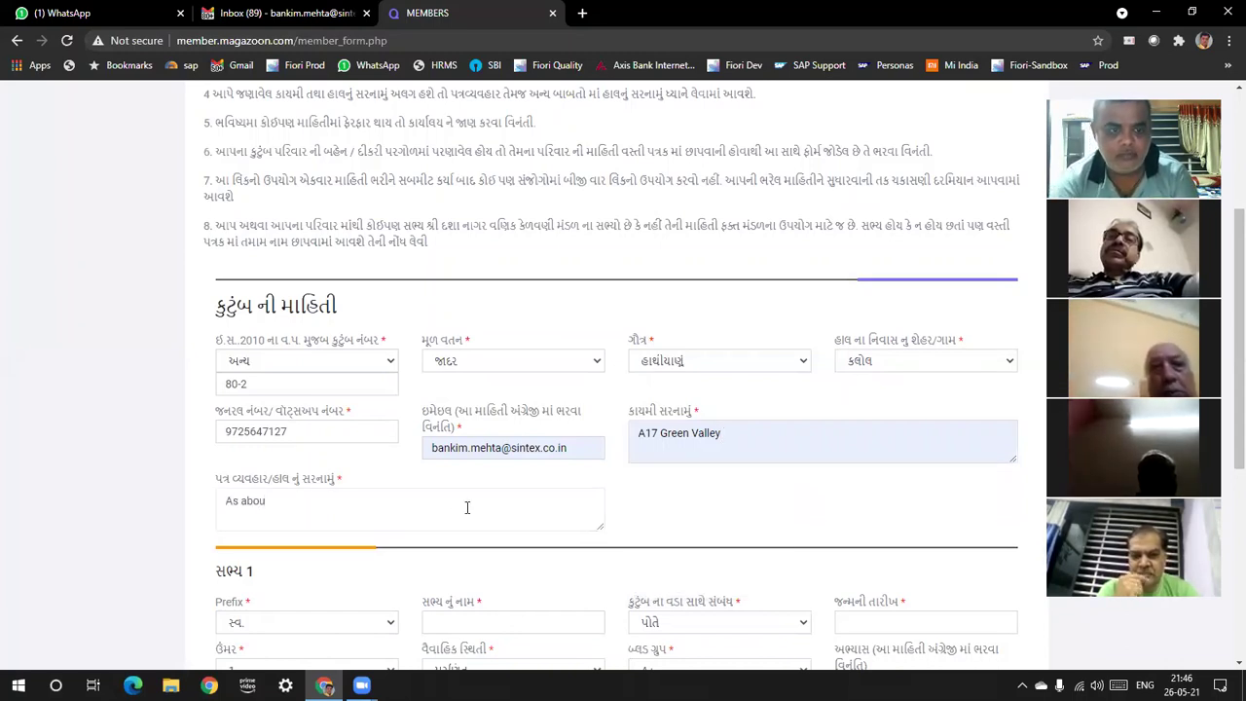
type("ve")
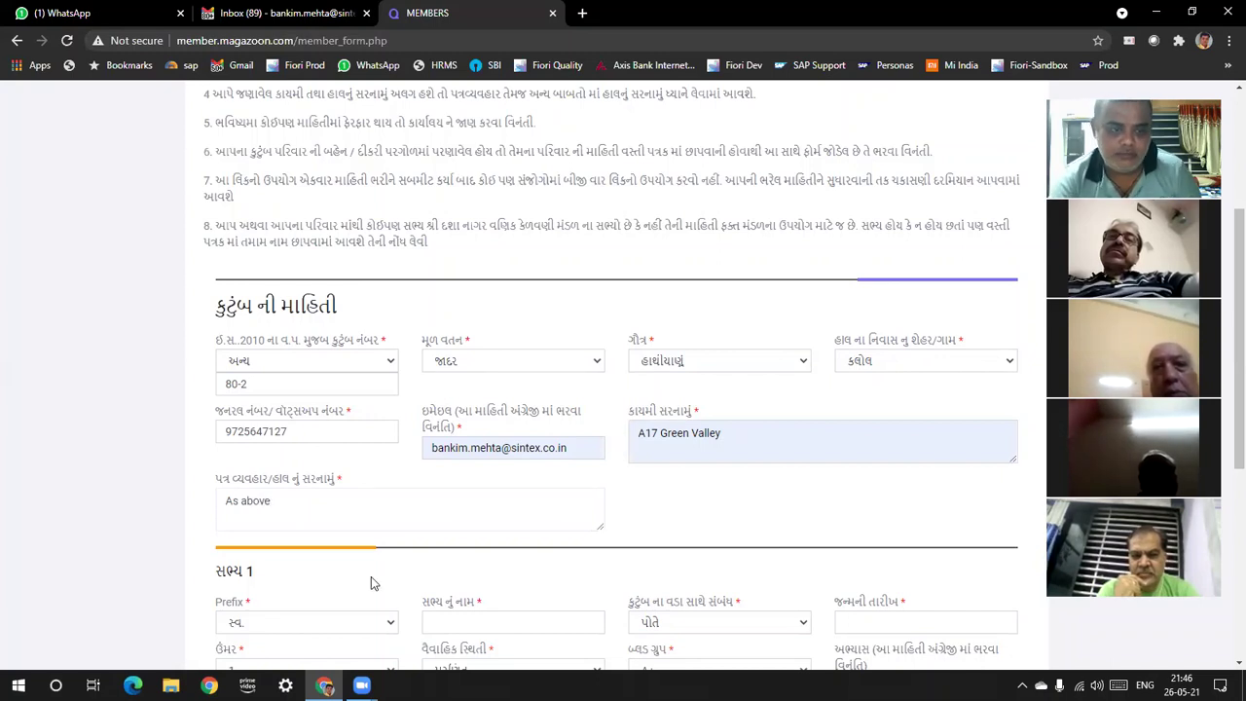
Scroll down to સભ્ય 1 and choose the prefix શ્રીમાન
scroll(1225, 370, "down", 3)
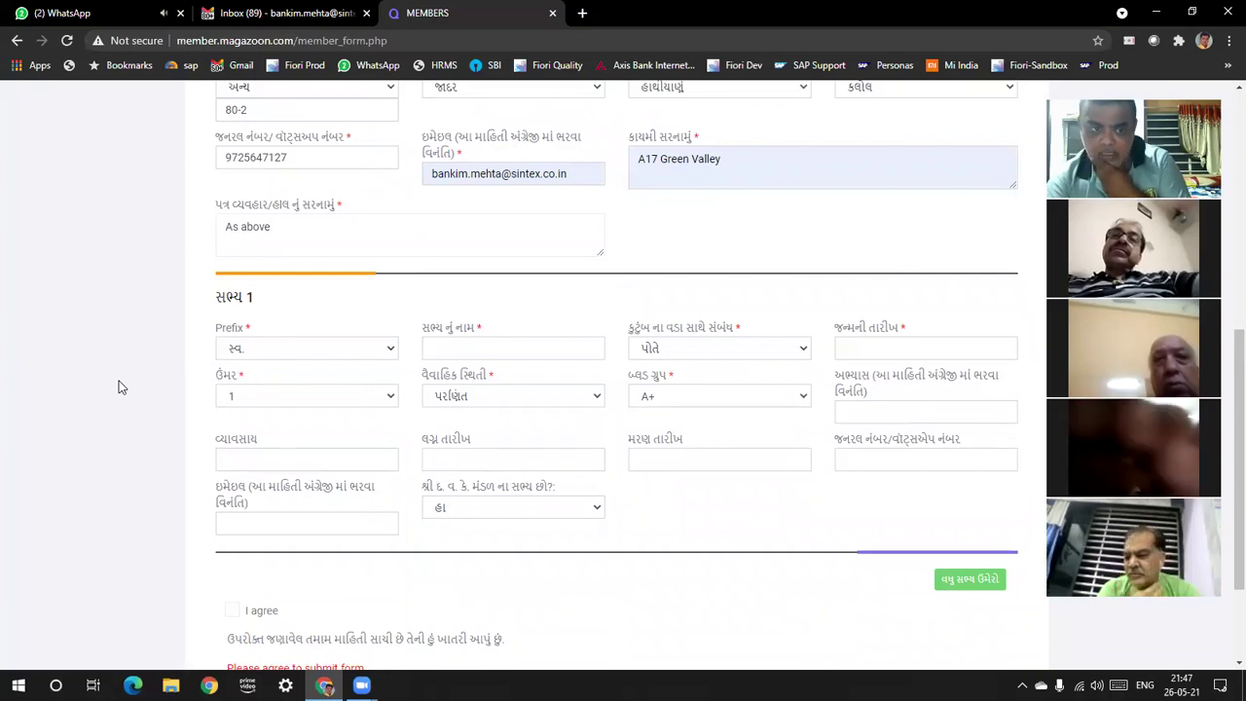
left_click(390, 352)
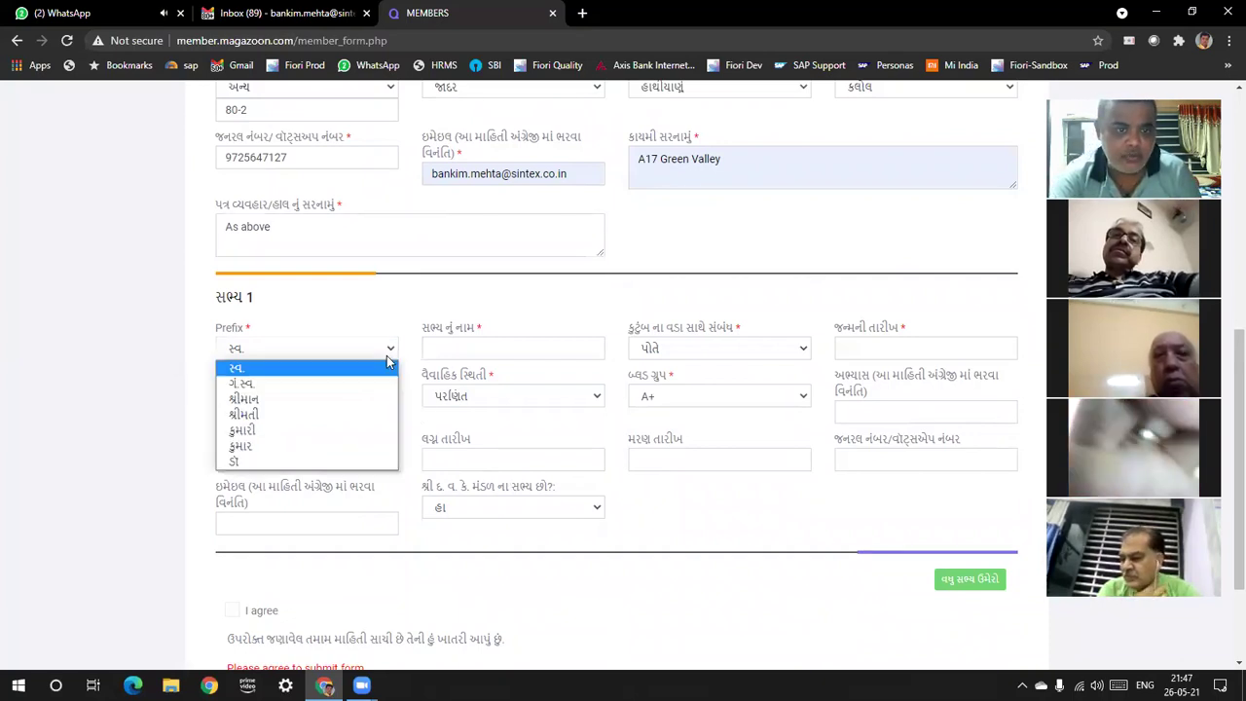
left_click(348, 400)
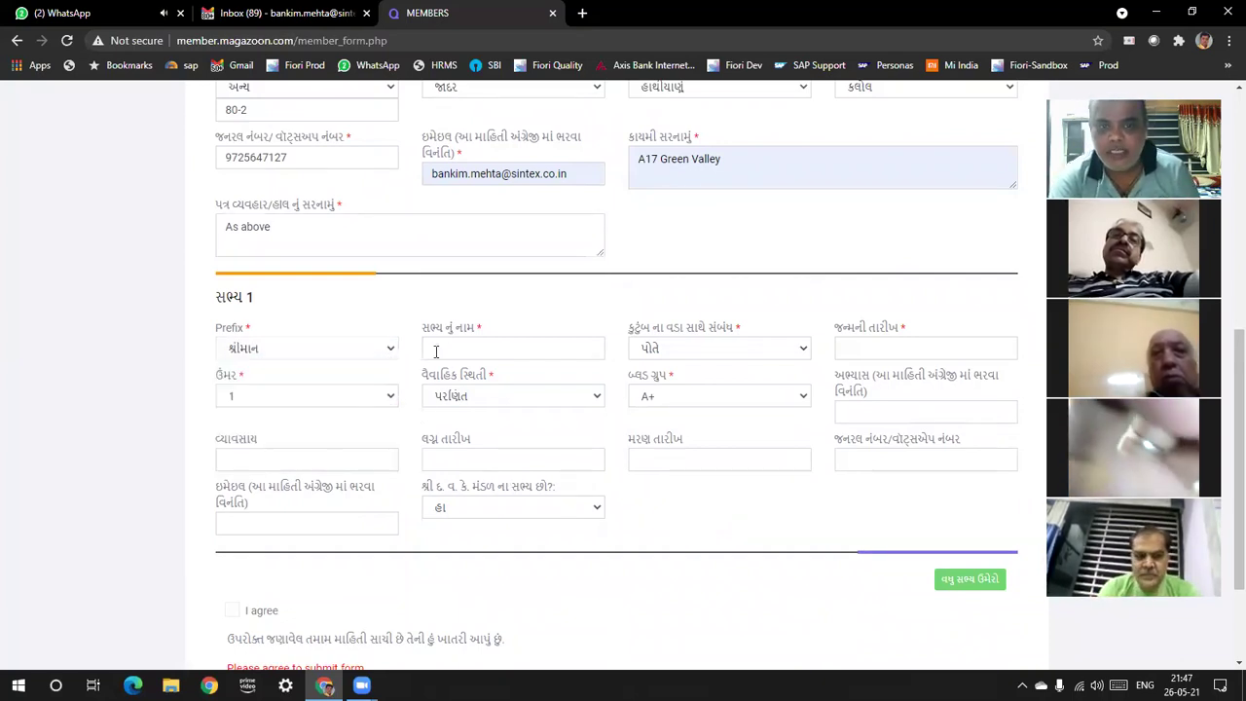
left_click(444, 348)
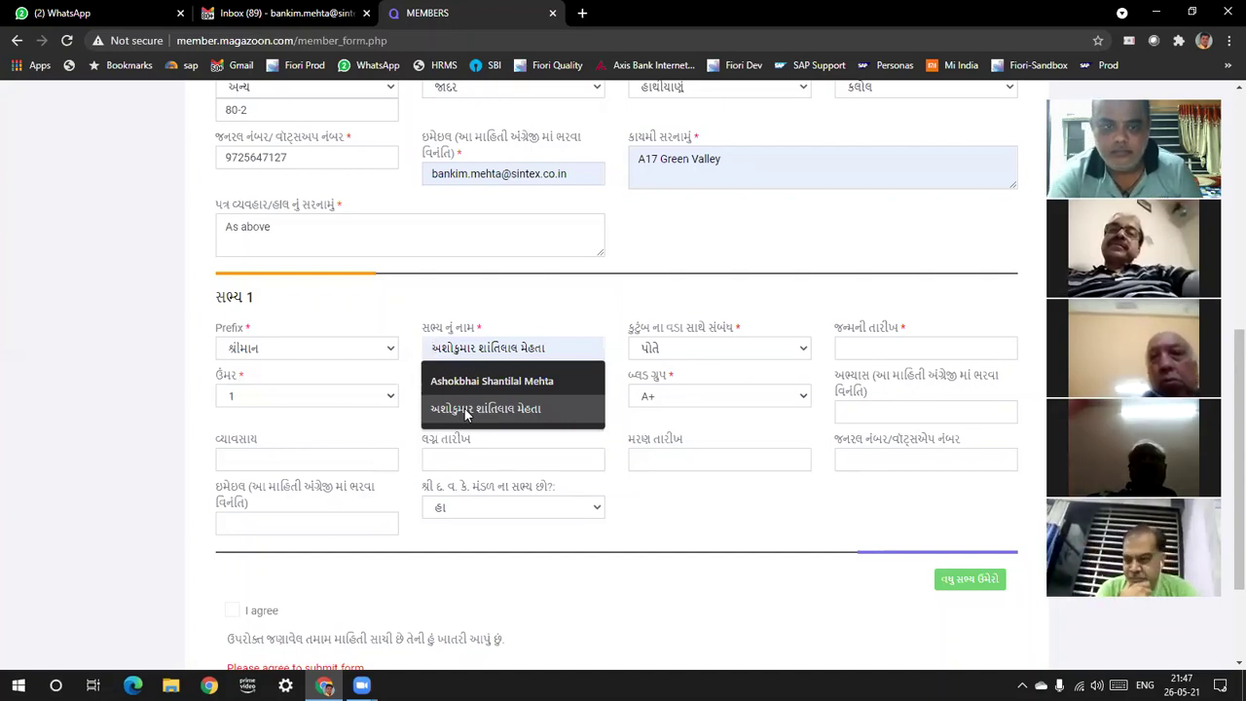
Fill Member 1's name from the saved suggestion and set birth date 26/05/2021
left_click(495, 380)
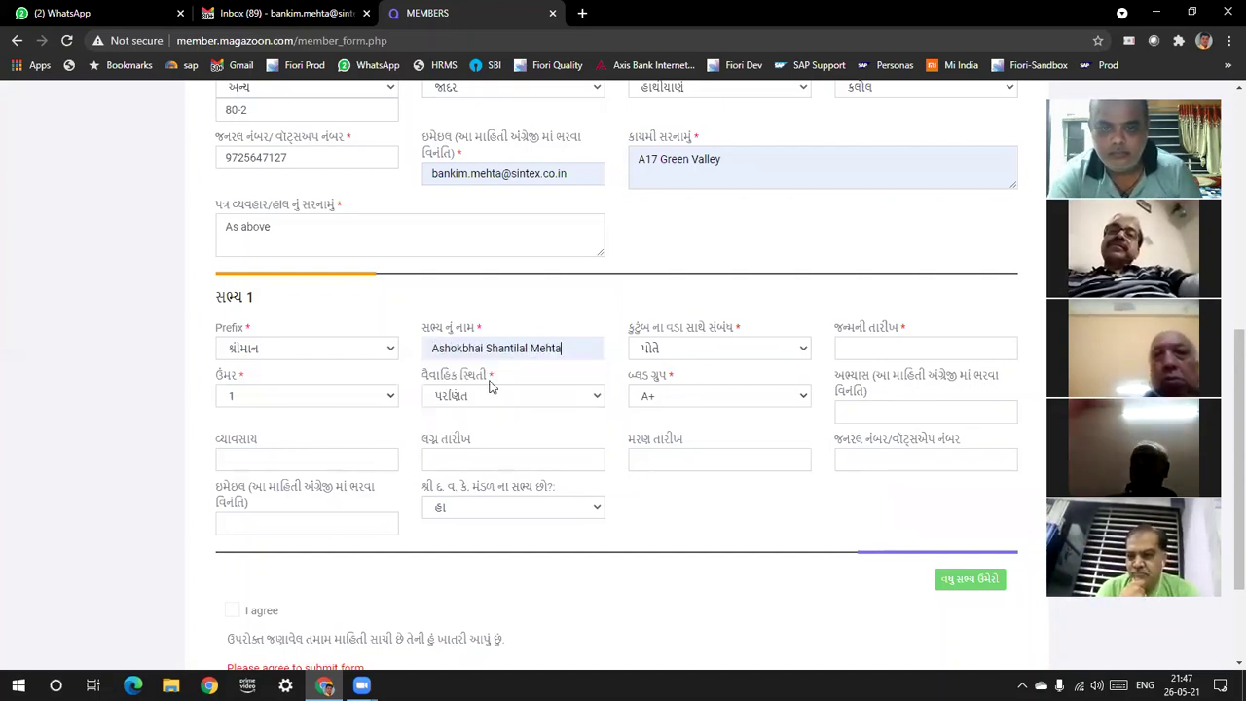
left_click(879, 354)
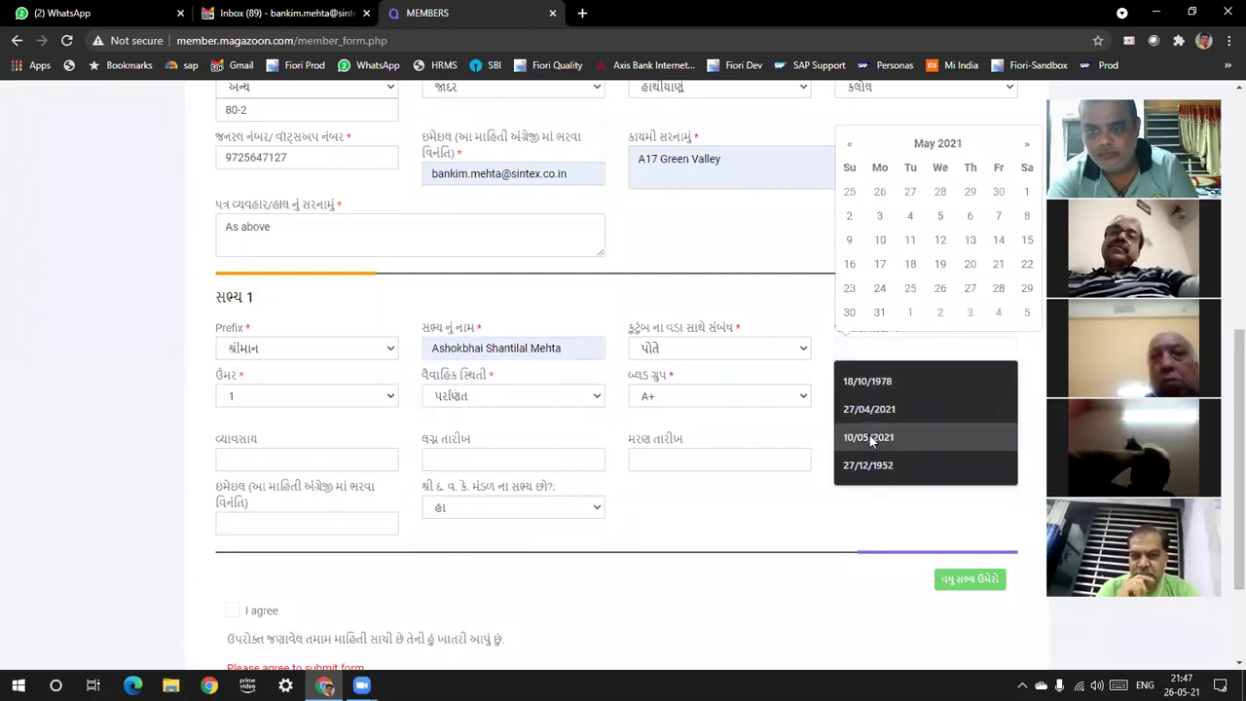
left_click(868, 465)
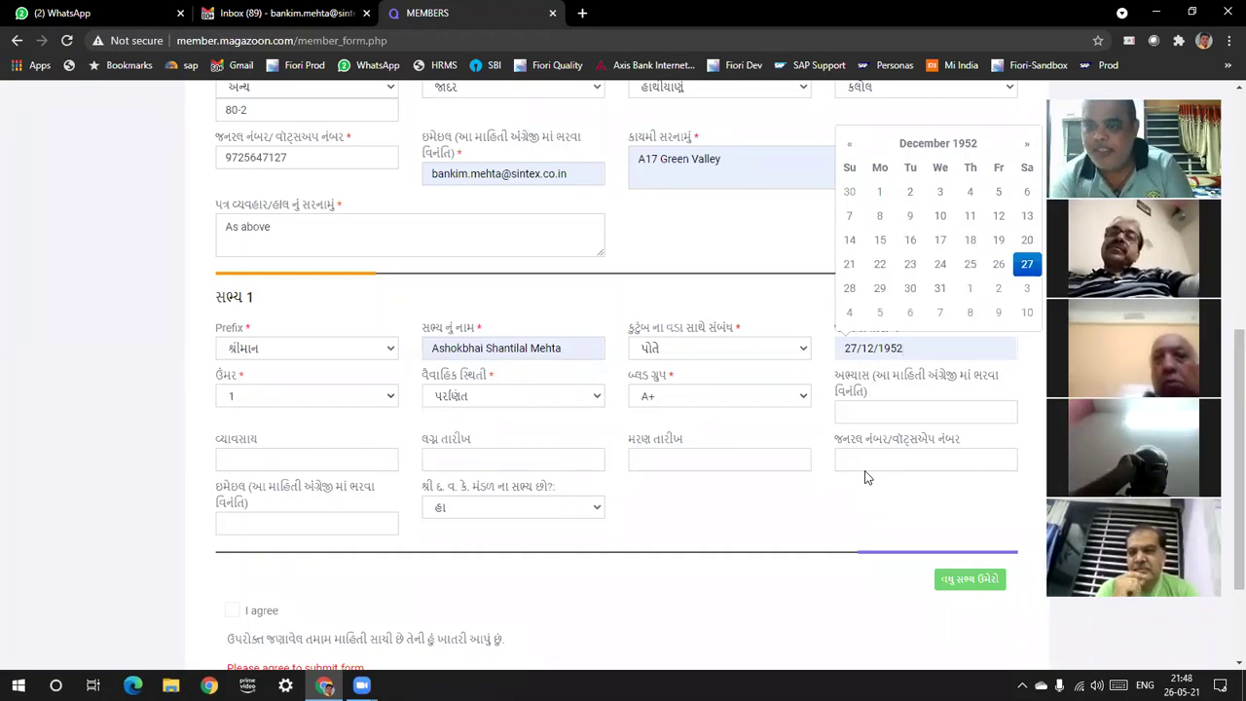
key("BackSpace")
key("BackSpace")
key("BackSpace")
key("BackSpace")
key("BackSpace")
key("BackSpace")
key("BackSpace")
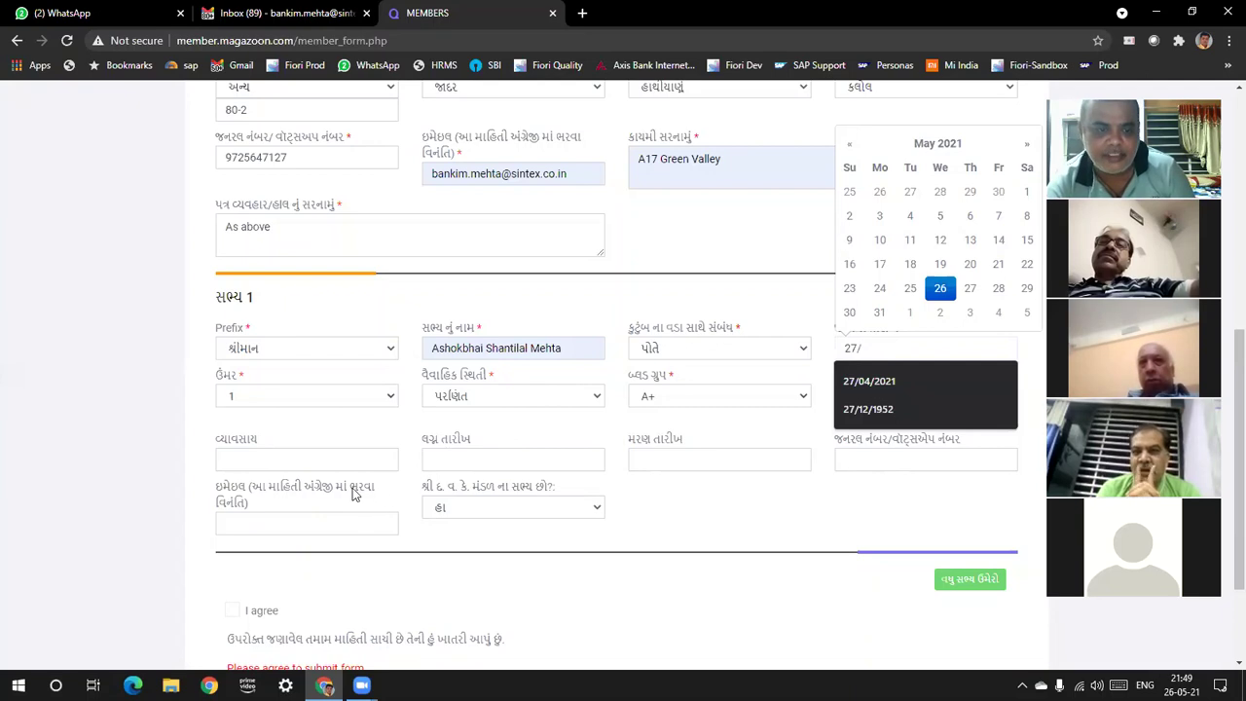
double_click(255, 489)
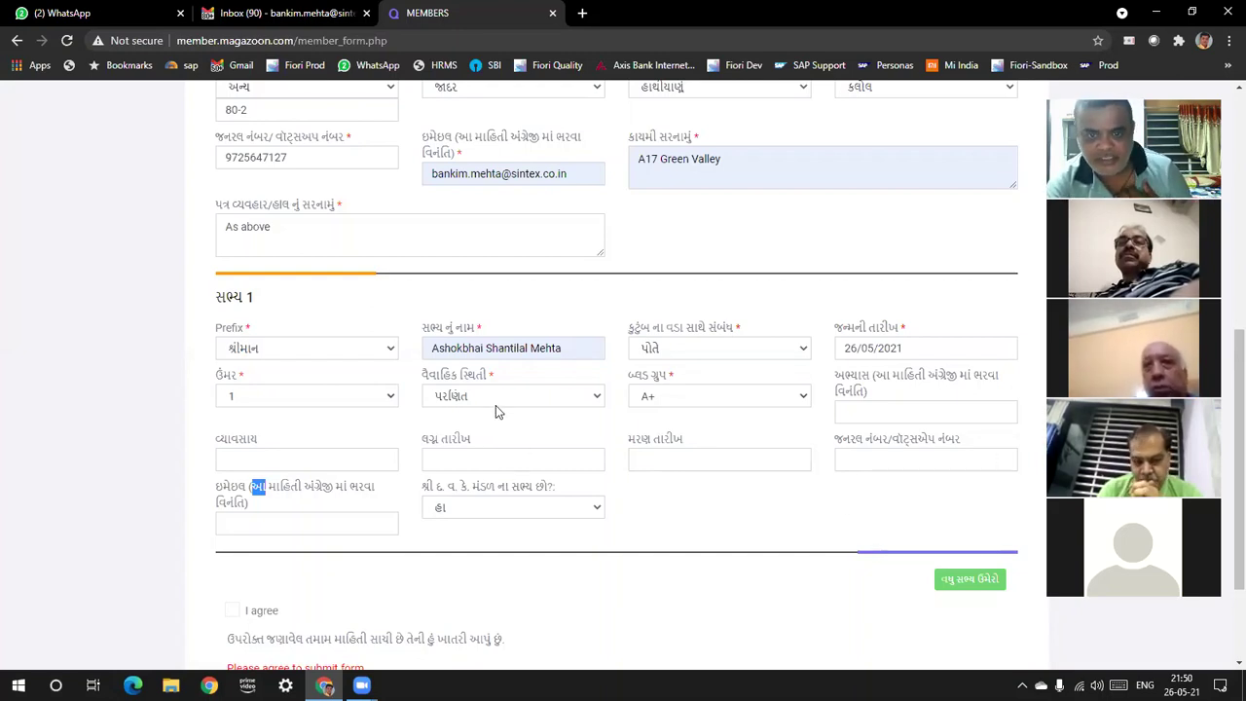
Pick B.A. for Member 1's education and નિવૃત for occupation from suggestions
left_click(878, 414)
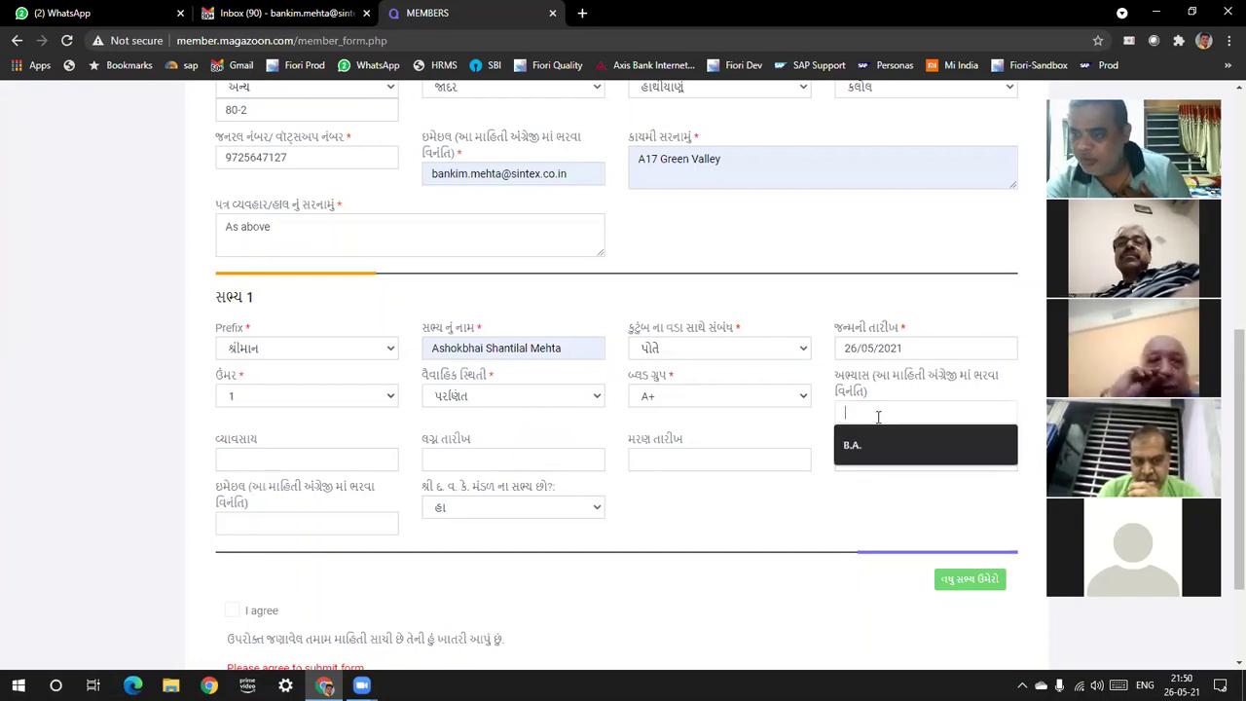
left_click(854, 452)
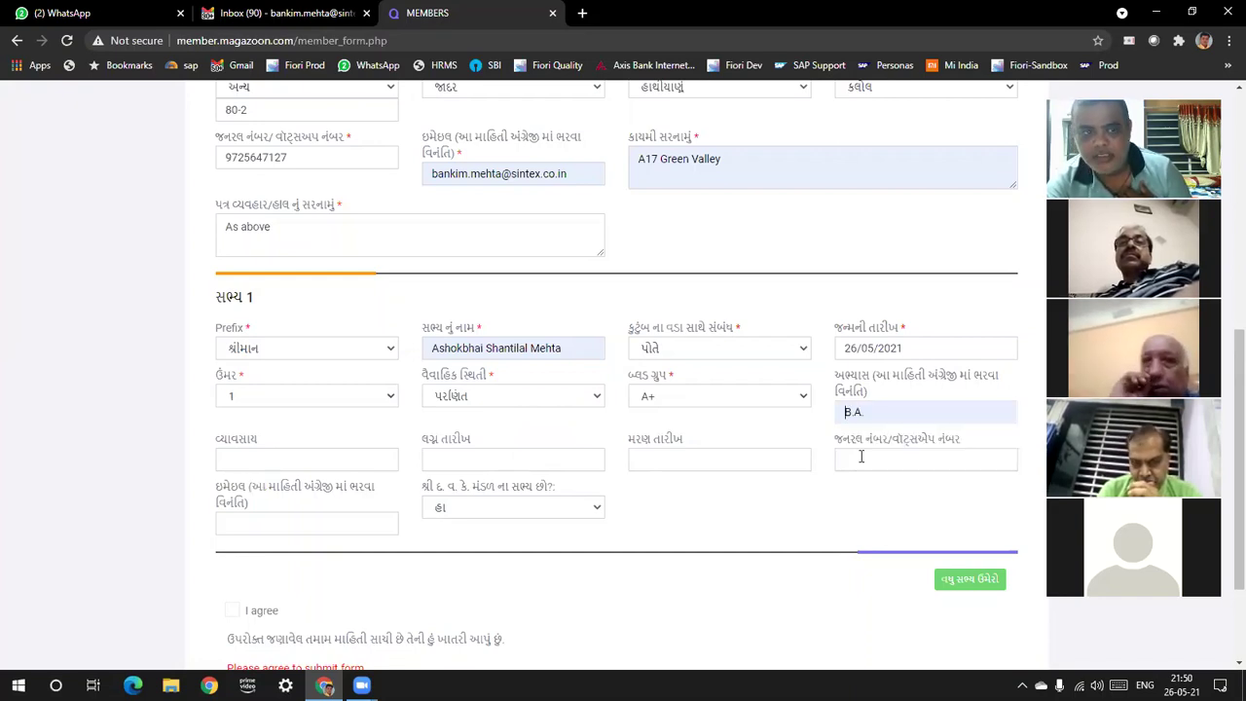
left_click(284, 461)
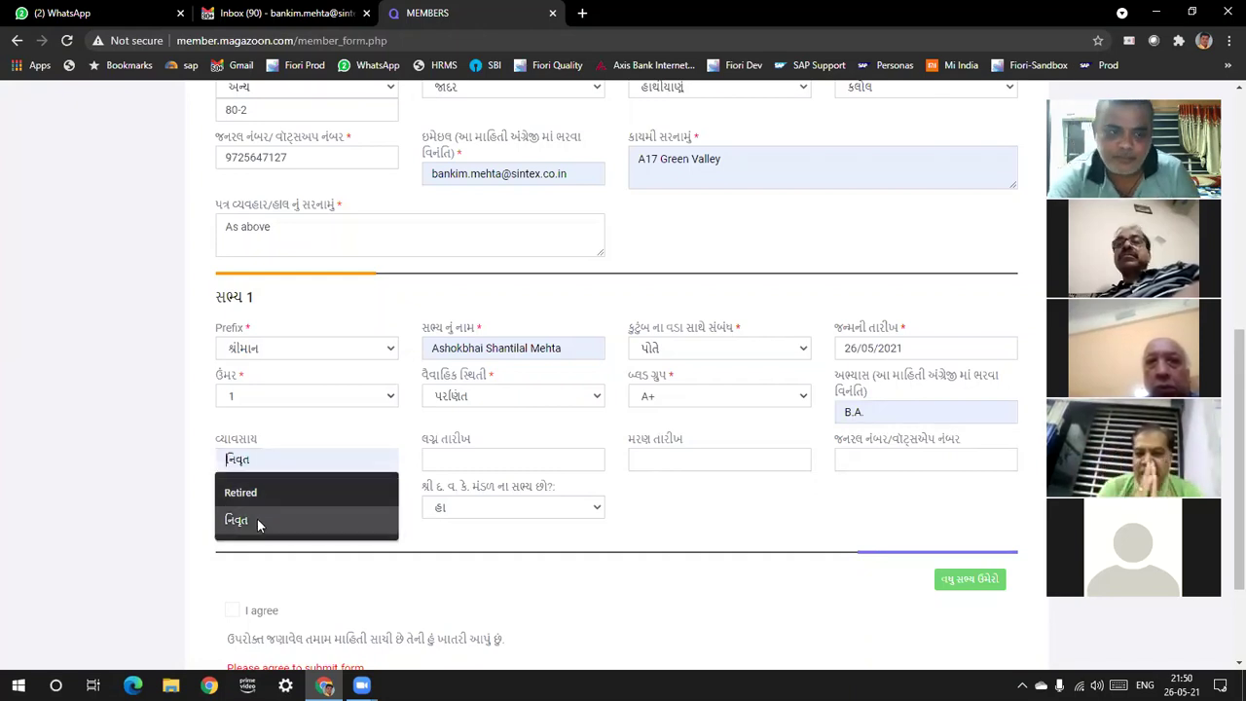
left_click(257, 518)
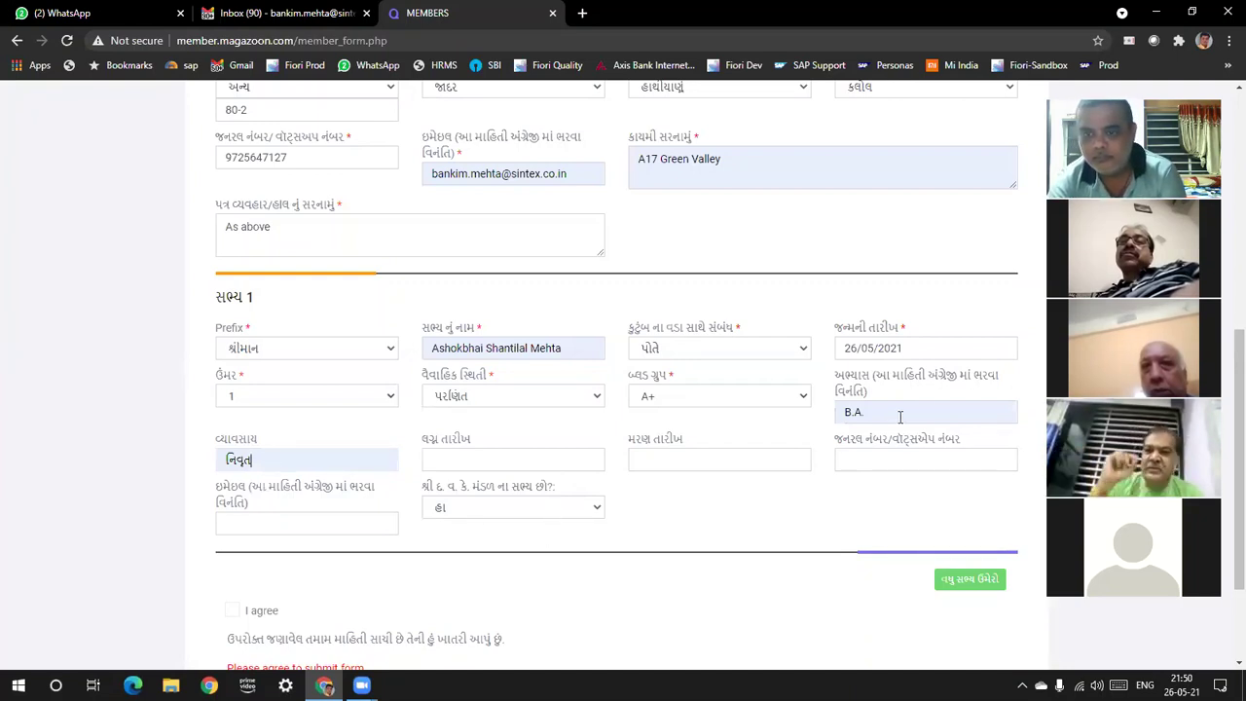
Replace Member 1's education B.A. with Msc IT
left_click_drag(900, 417, 837, 411)
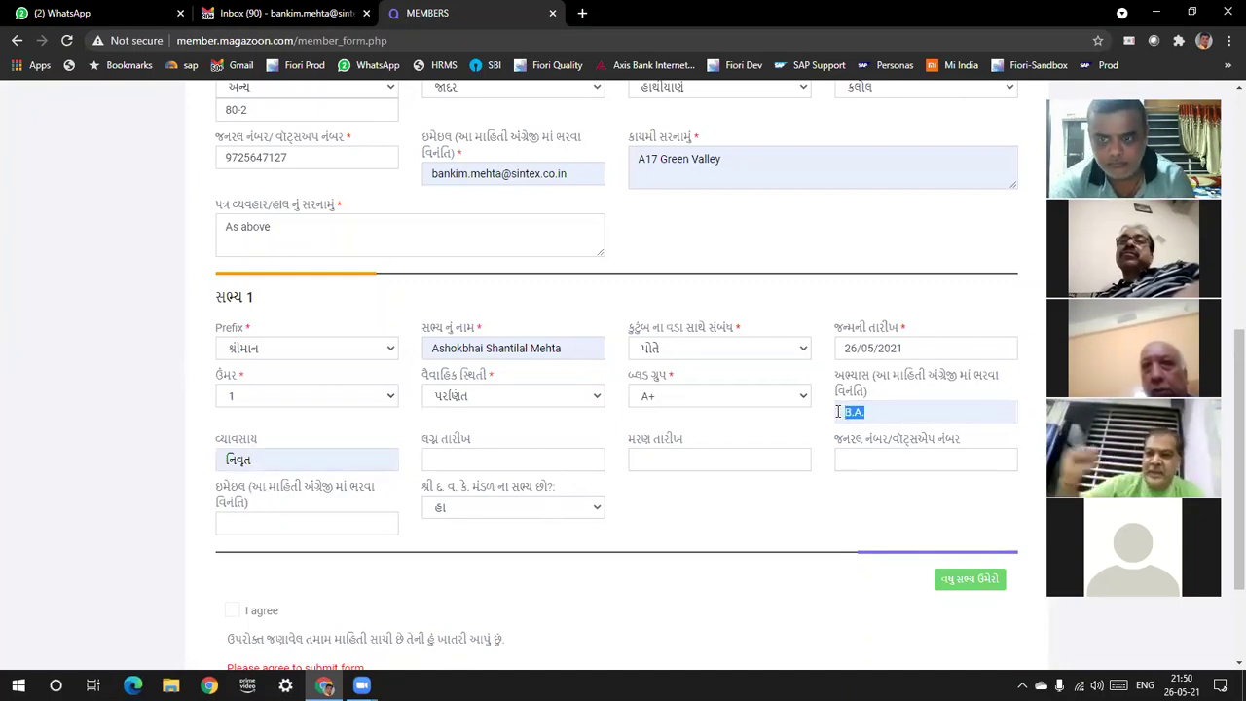
type("Msc ")
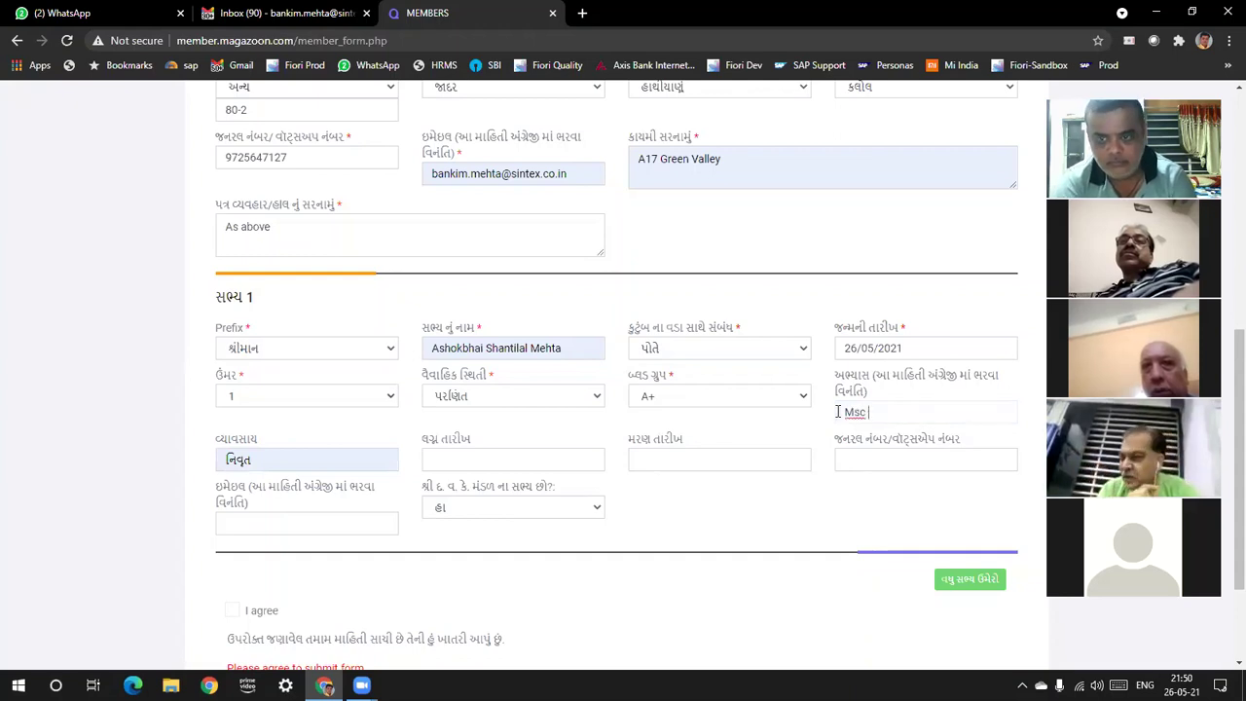
type("IT")
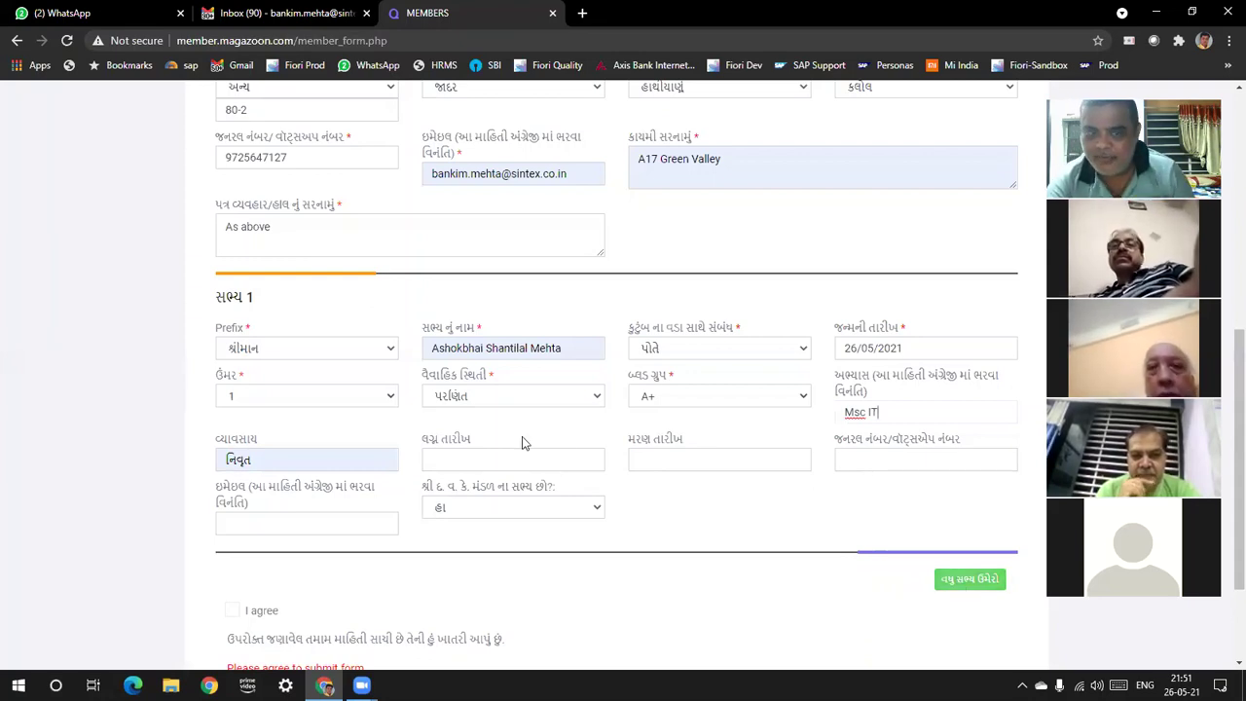
Add a second member with prefix શ્રીમાન and type the son's full name
left_click(972, 580)
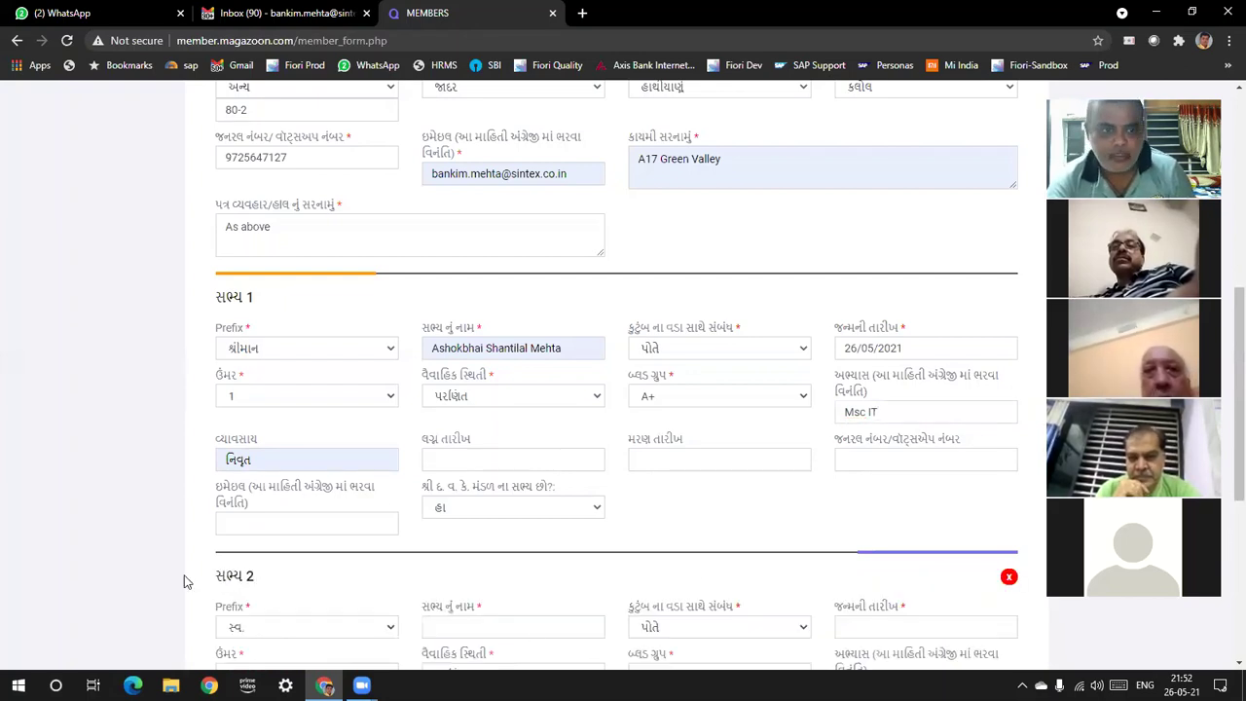
scroll(272, 403, "down", 3)
left_click(292, 368)
left_click(264, 419)
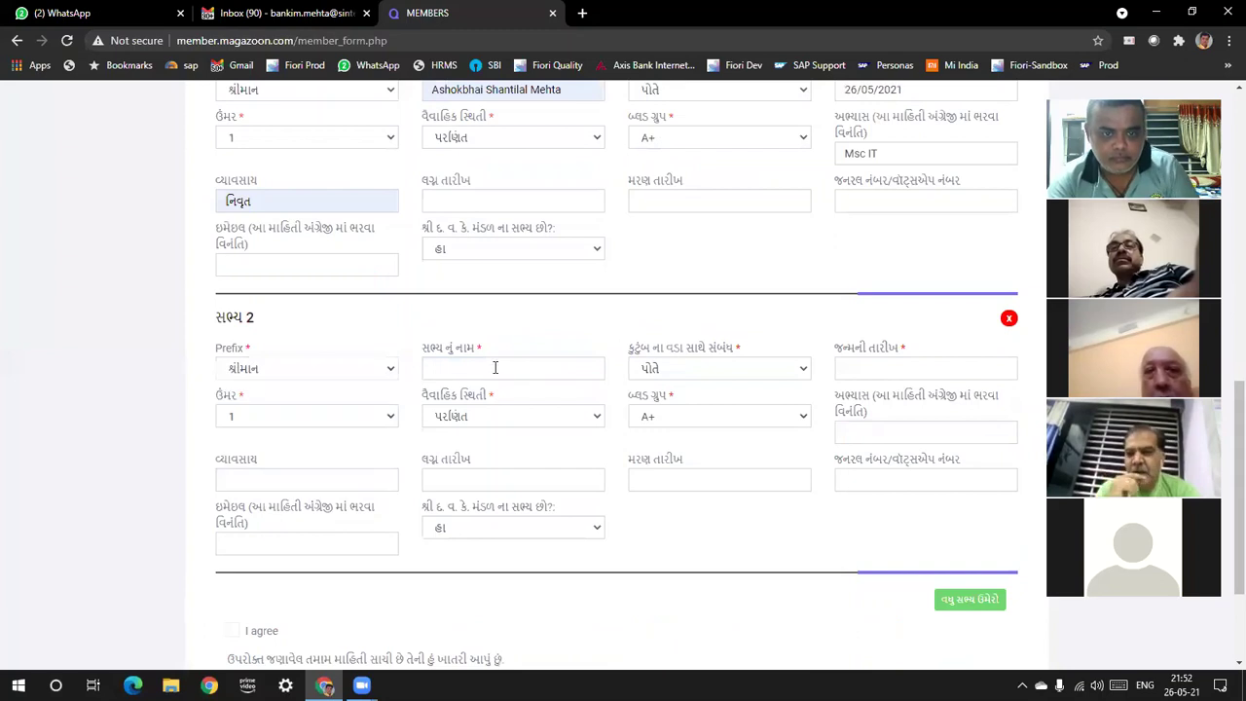
left_click(494, 367)
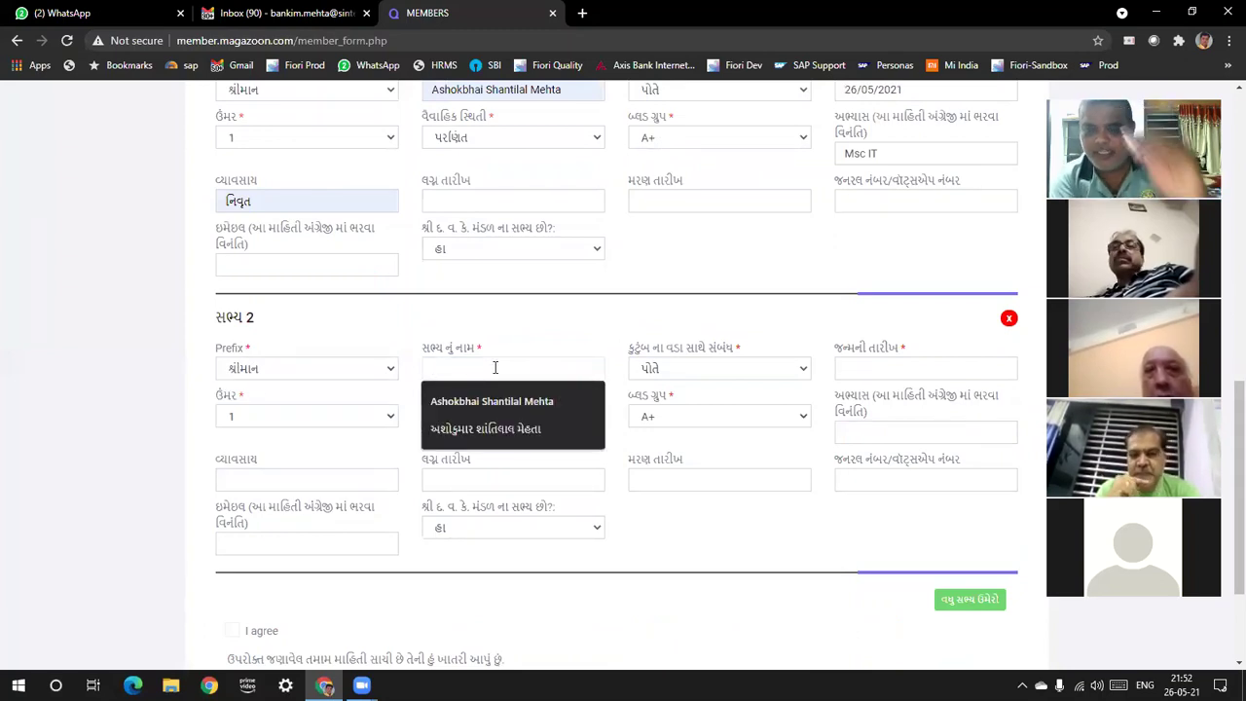
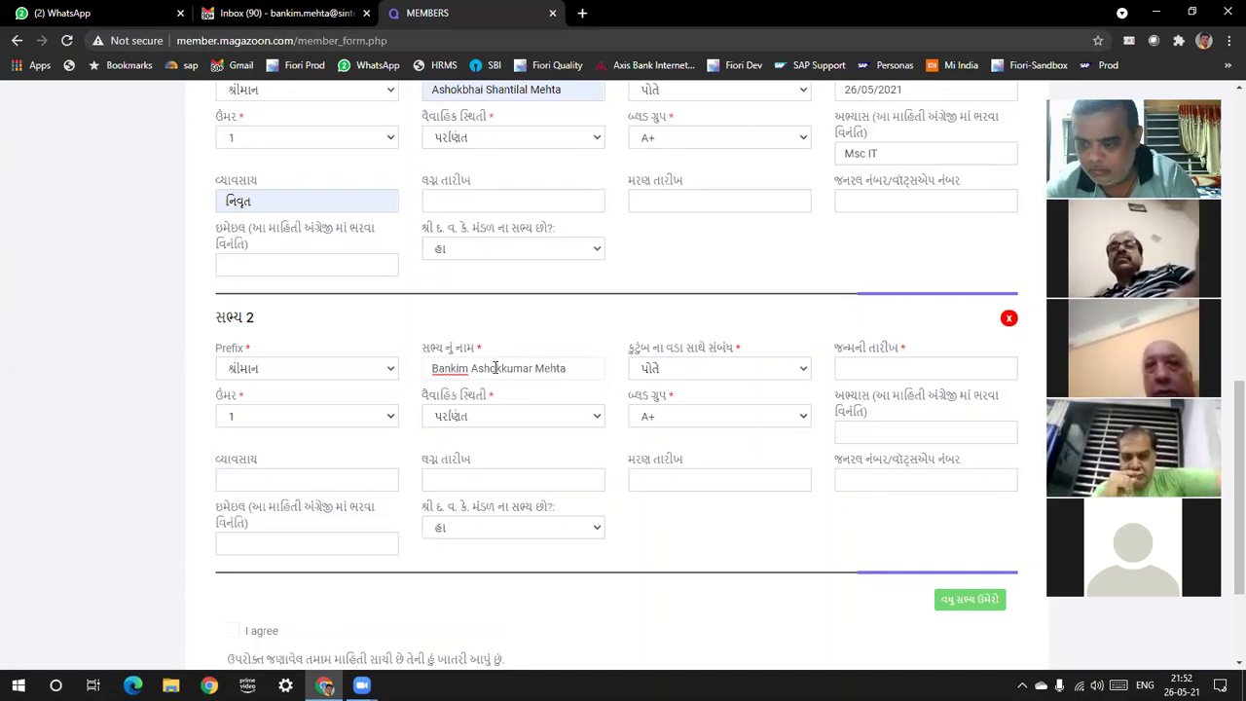
left_click(686, 371)
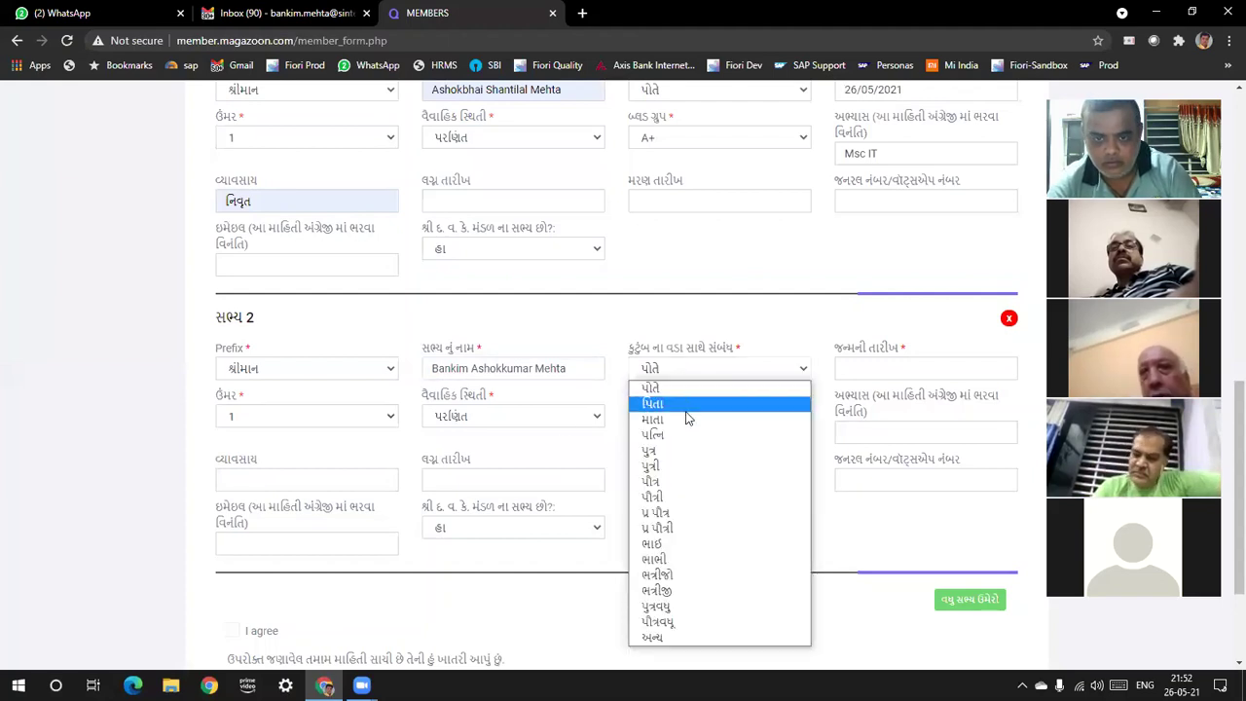
left_click(717, 451)
left_click(885, 370)
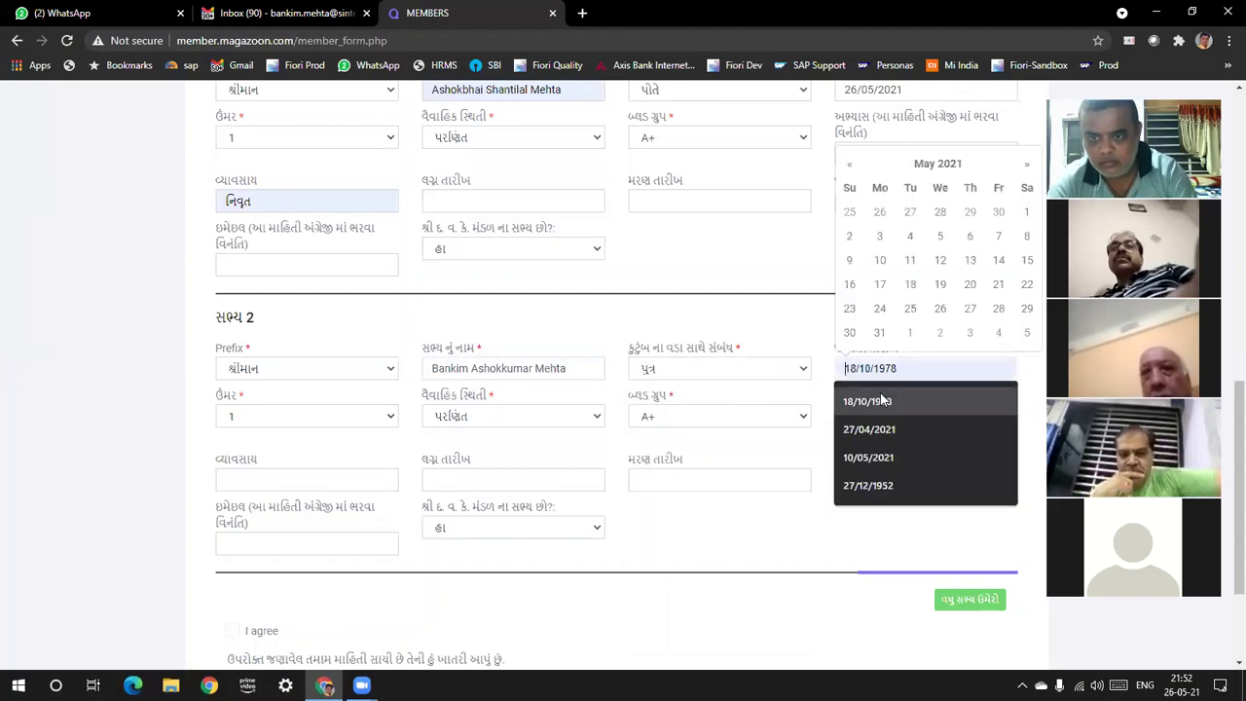
left_click(881, 399)
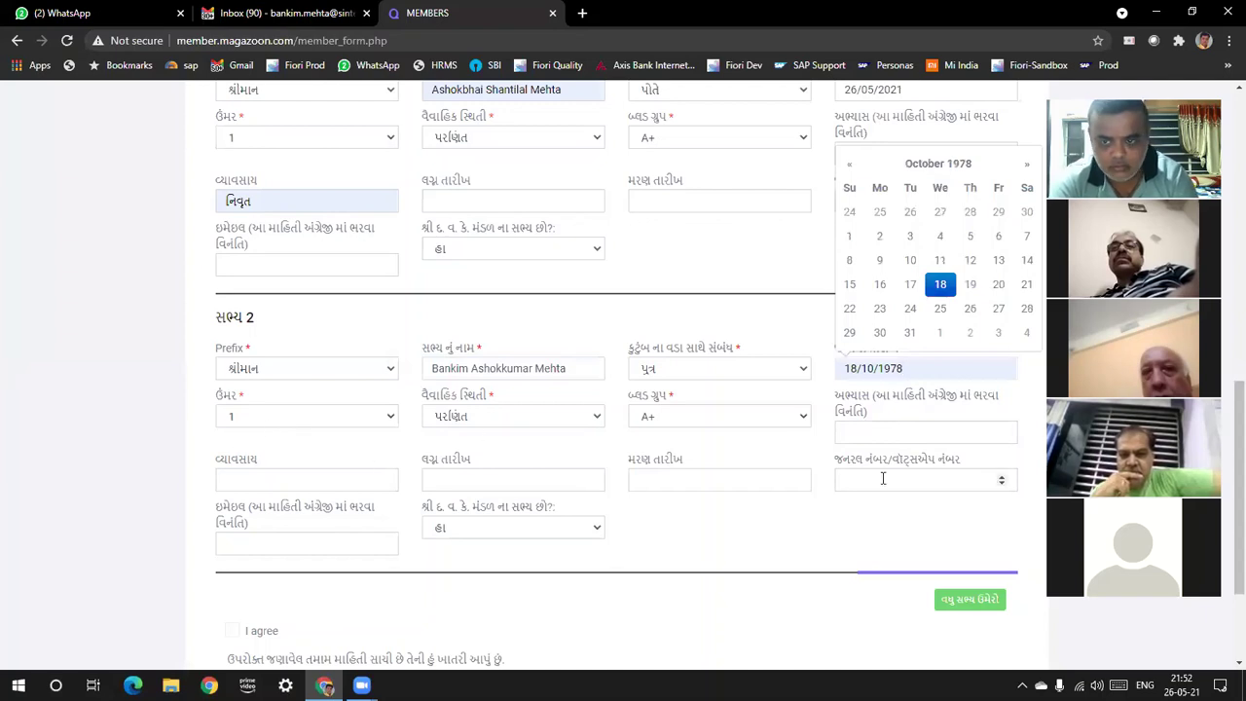
left_click(671, 531)
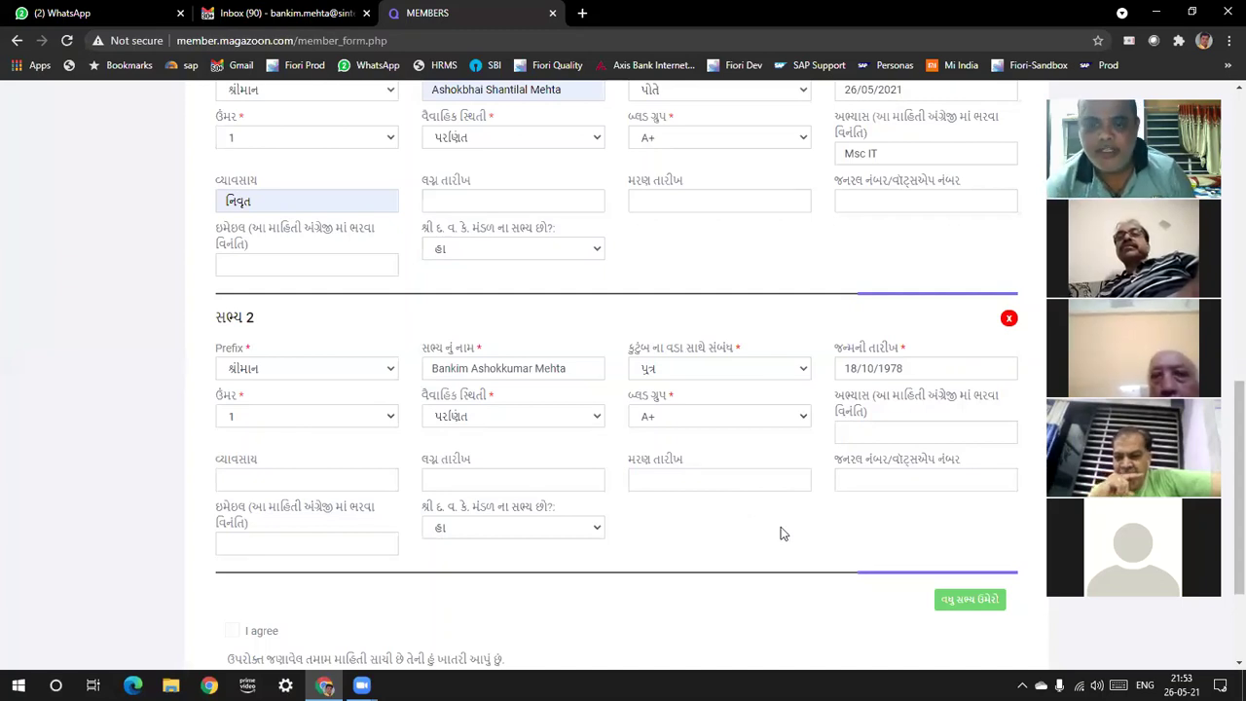
Add a third member with prefix શ્રીમતી and type the daughter's full name
left_click(973, 601)
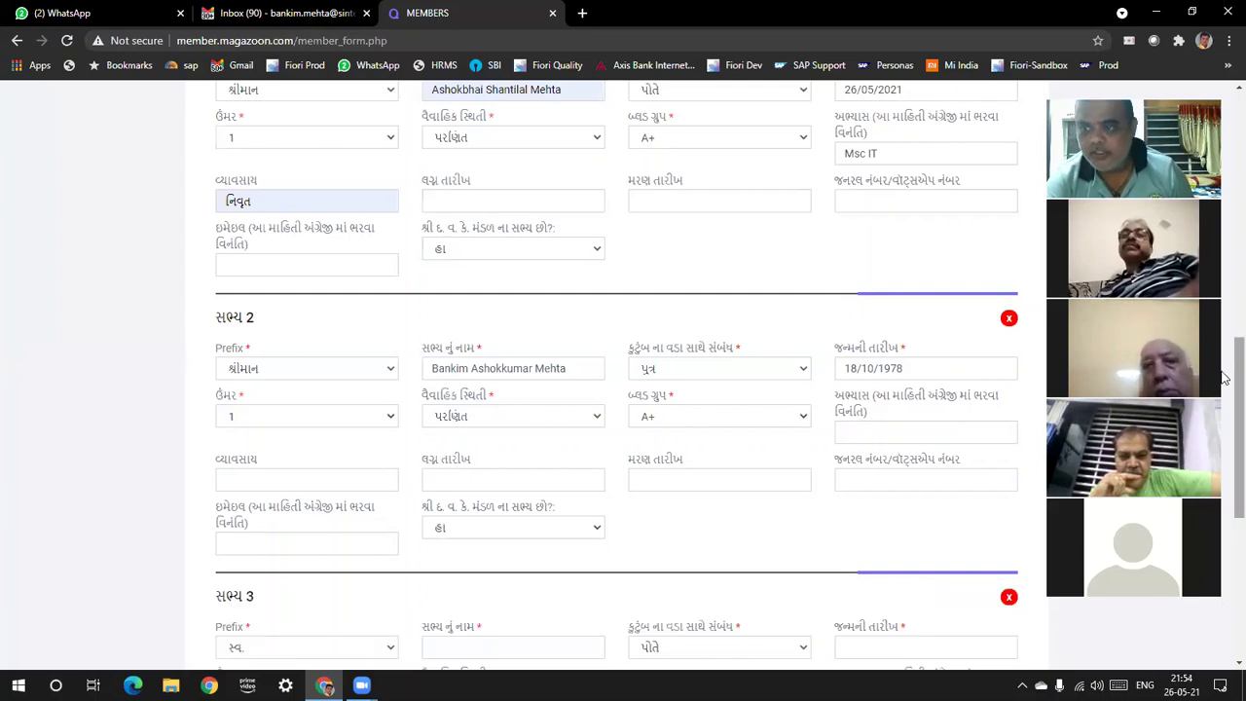
scroll(244, 425, "down", 2)
left_click(248, 407)
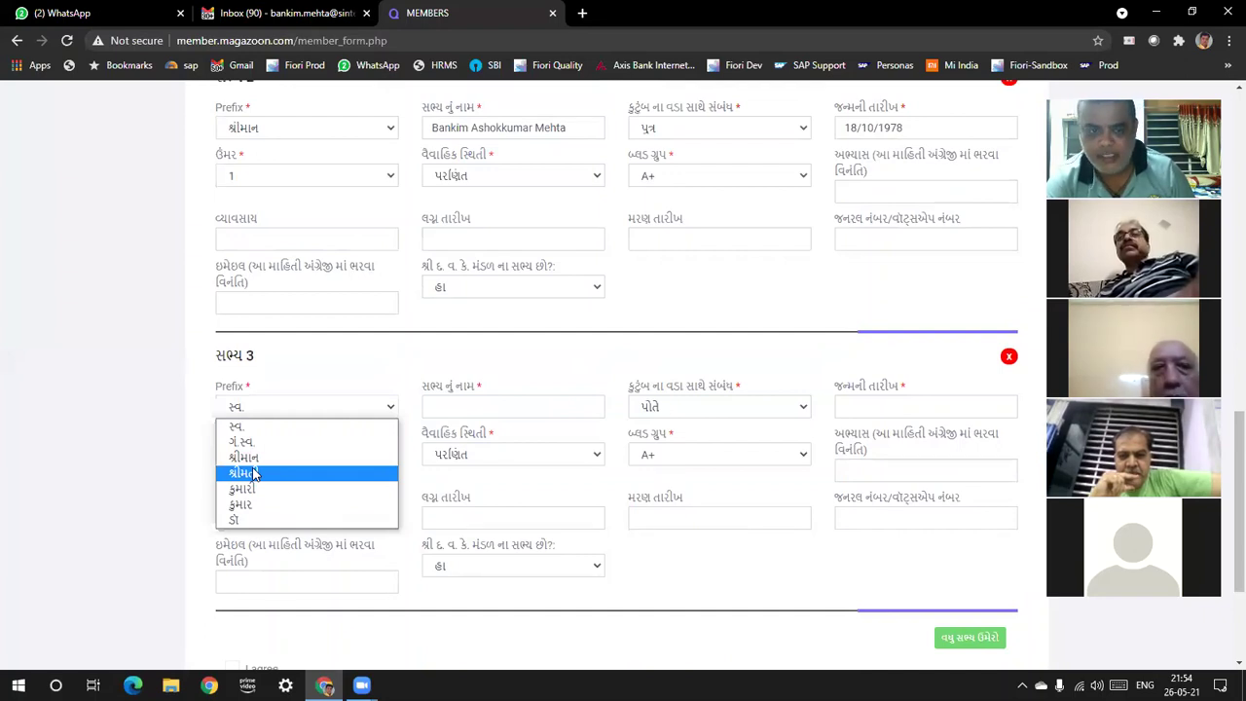
left_click(252, 472)
left_click(450, 406)
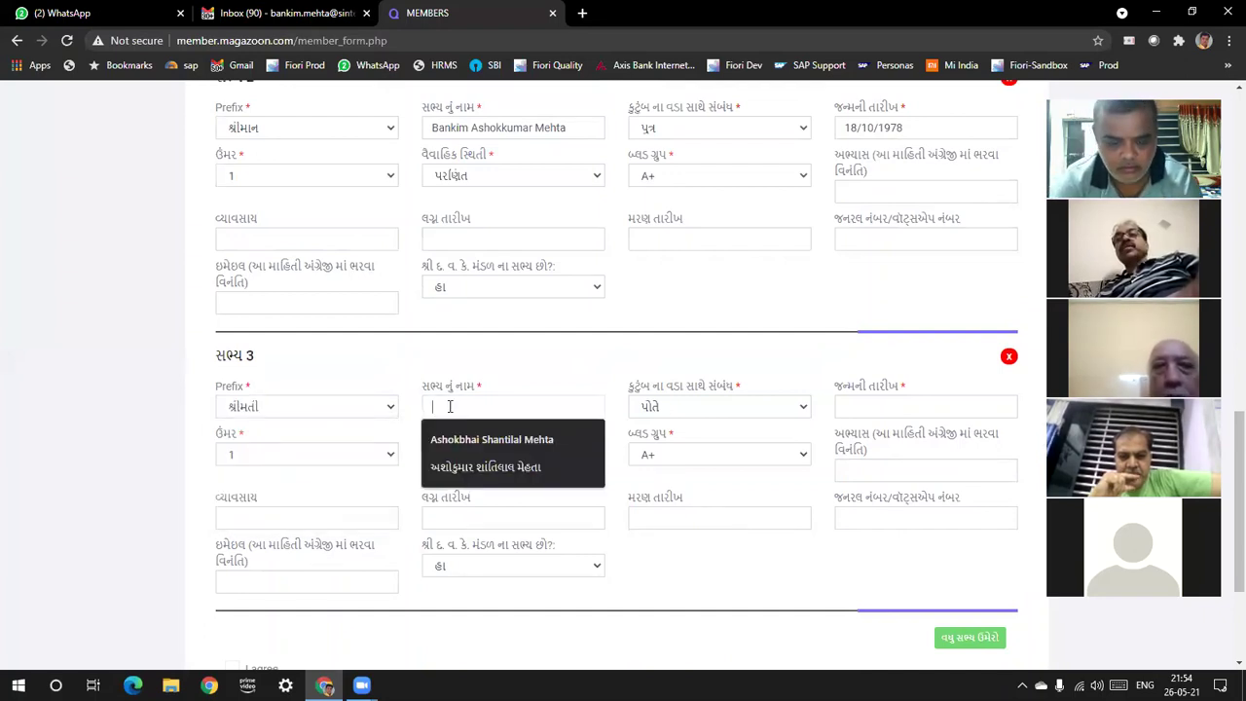
type("Pr")
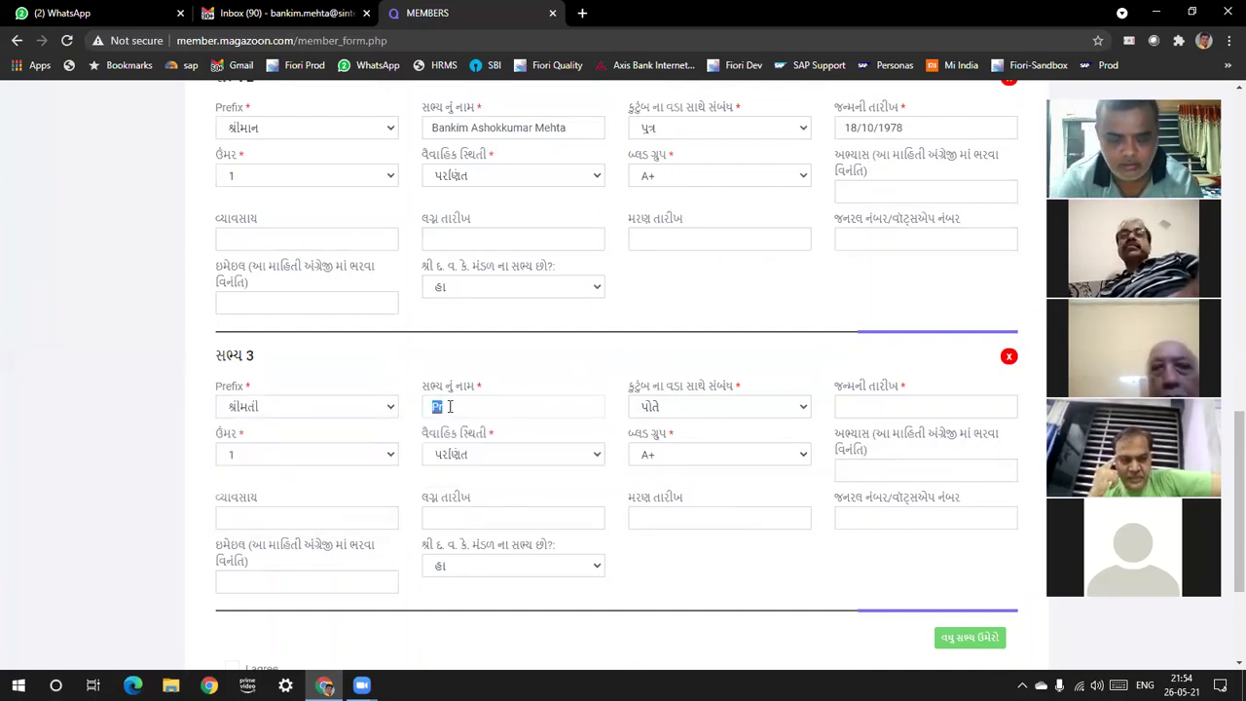
key("BackSpace")
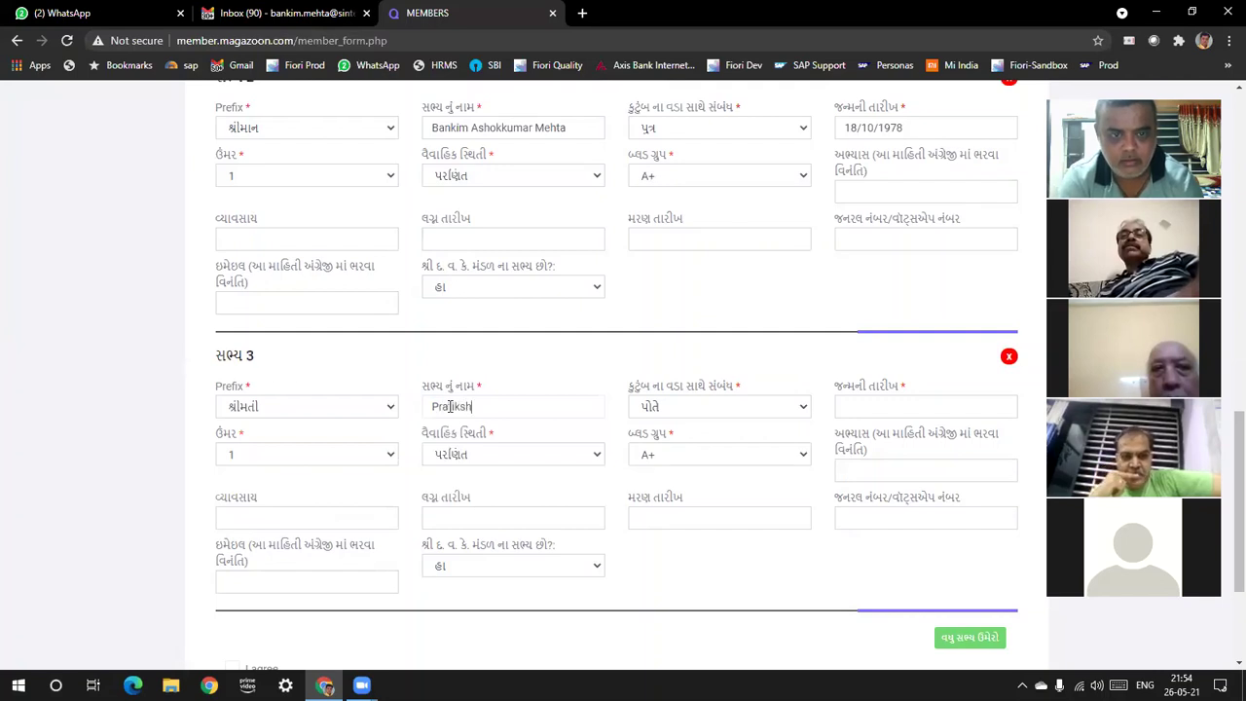
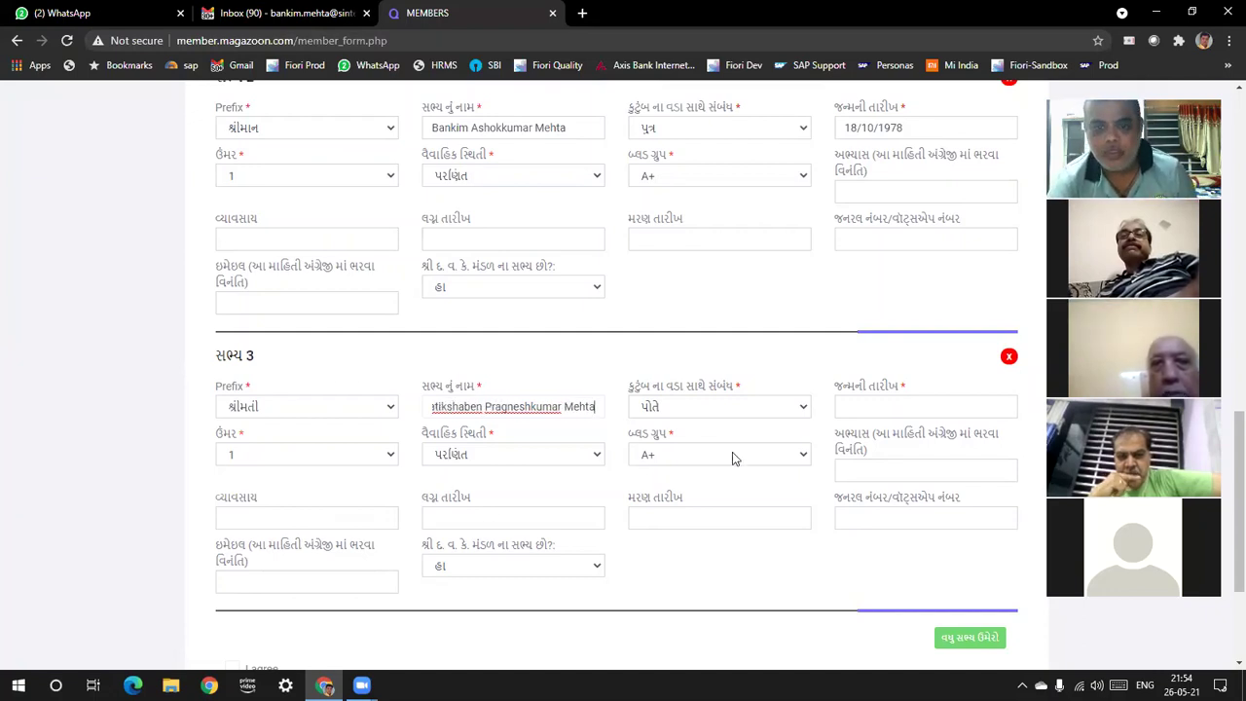
left_click(788, 407)
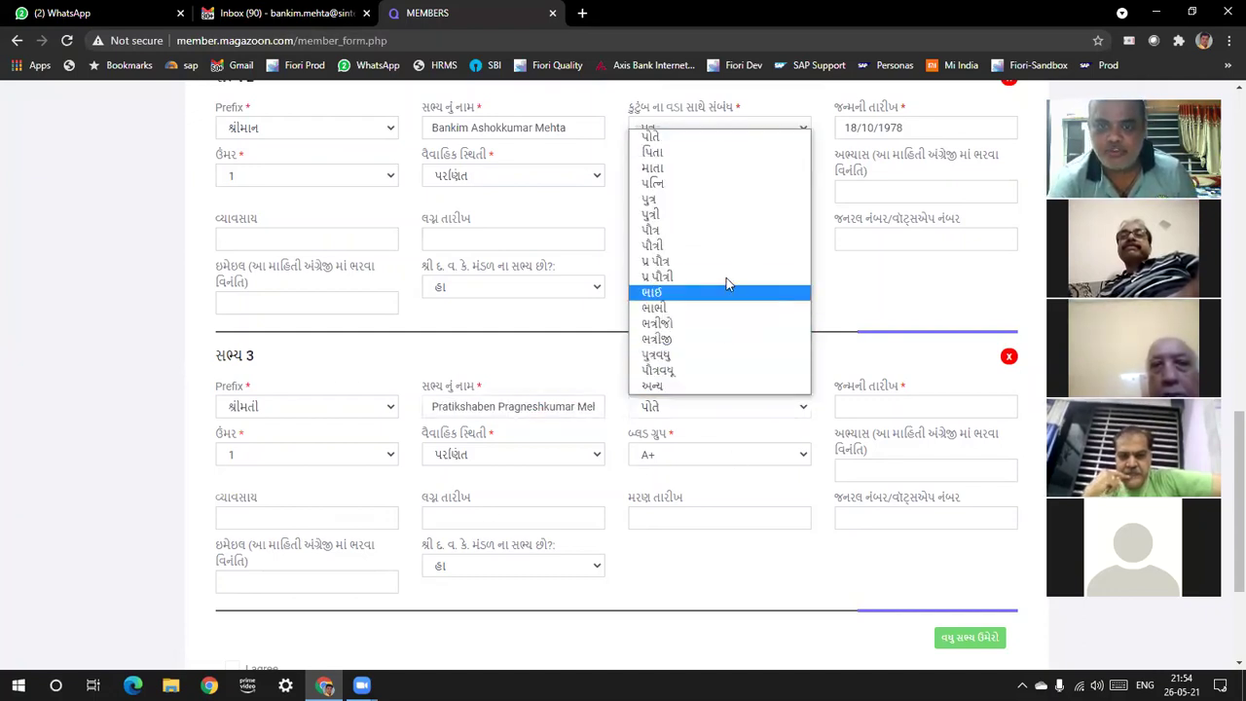
left_click(730, 223)
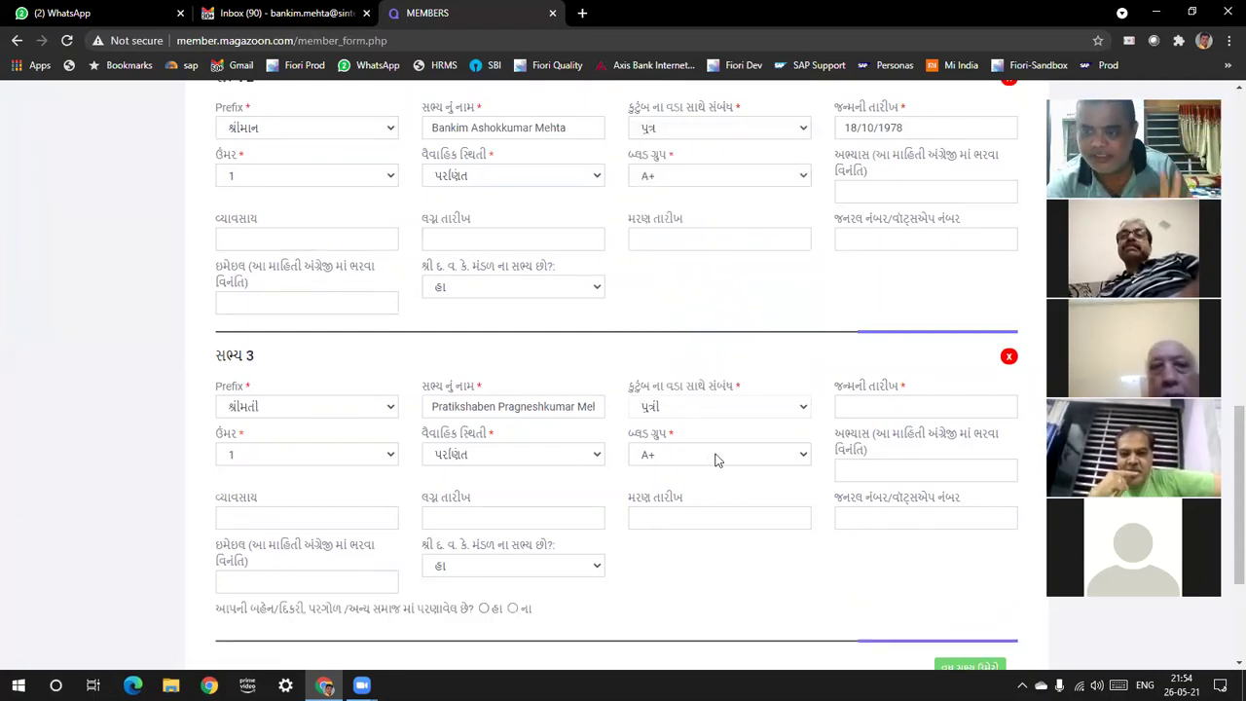
left_click(870, 409)
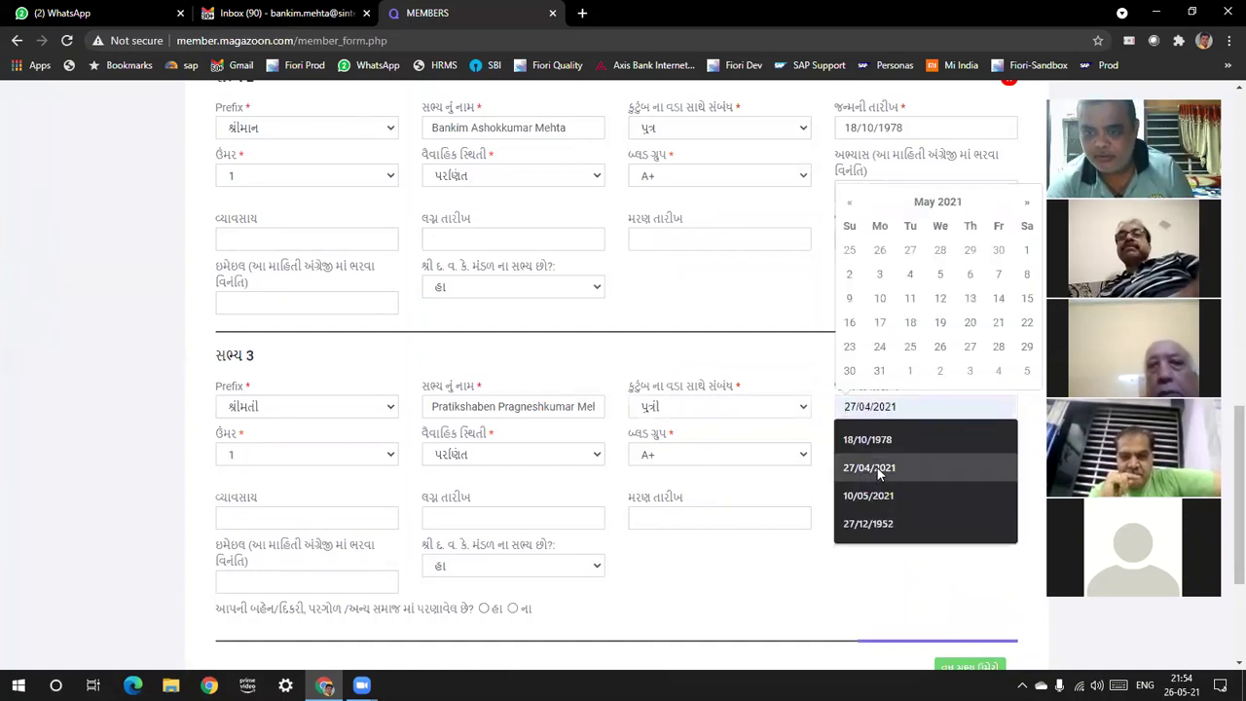
left_click(887, 439)
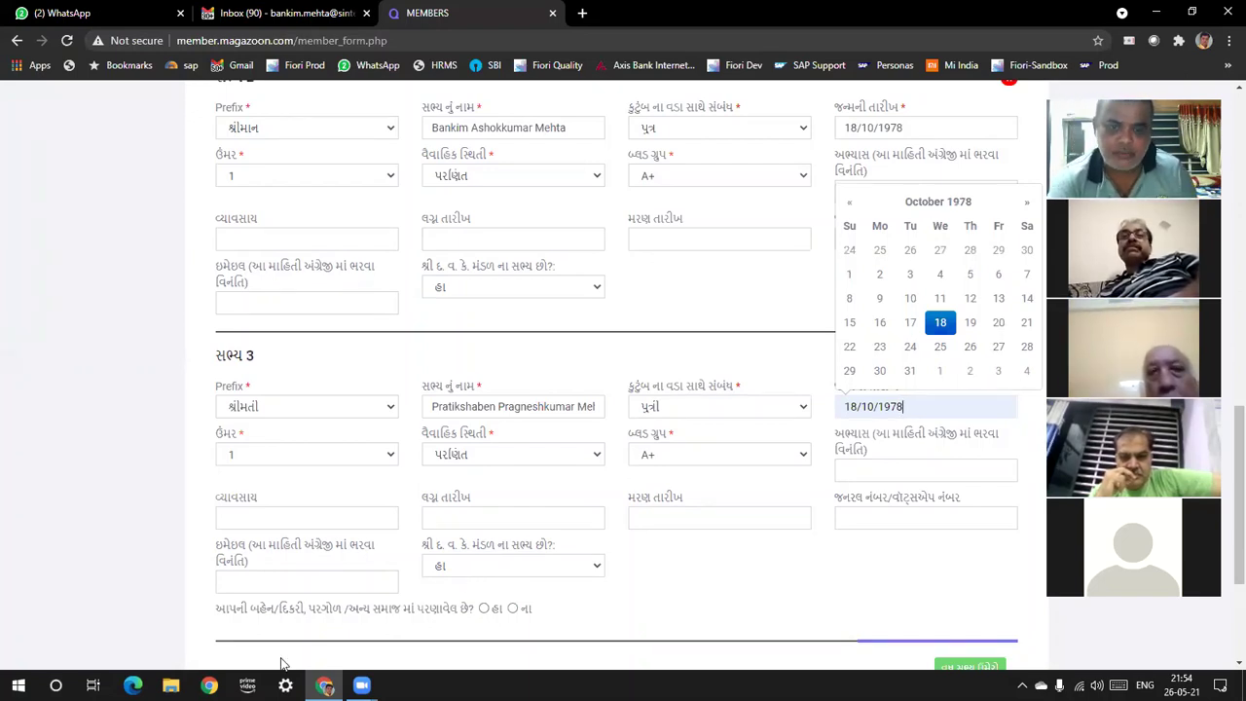
left_click(726, 549)
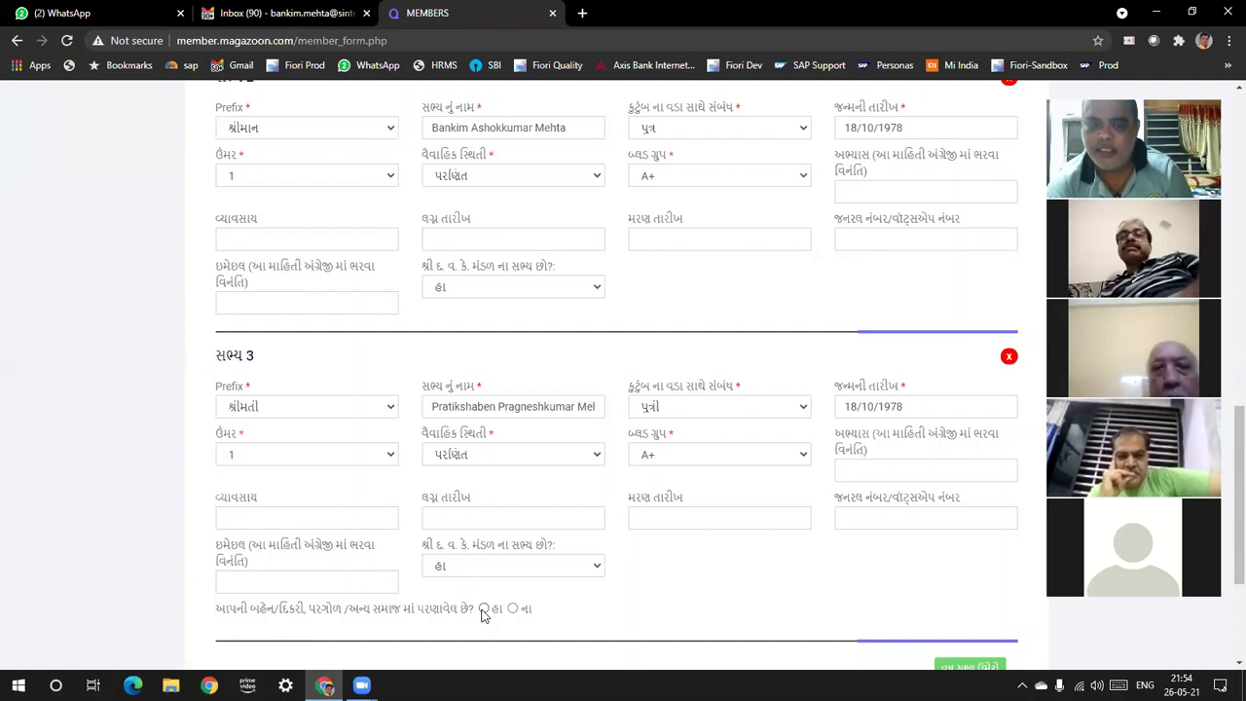
Answer હા to the married-daughter question so the પુત્રી ના સભ્ય section appears
left_click(484, 609)
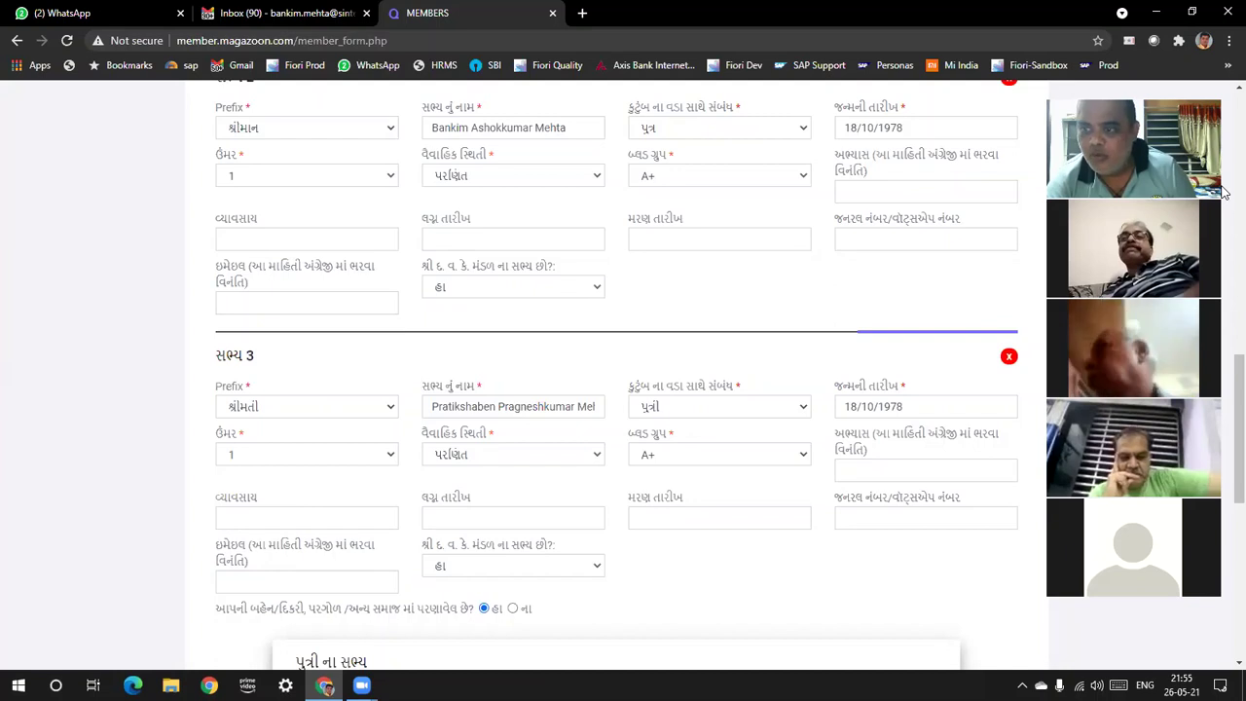
Fill the daughter section with community Baria, the postal address, and city 'As Above'
scroll(1223, 382, "down", 4)
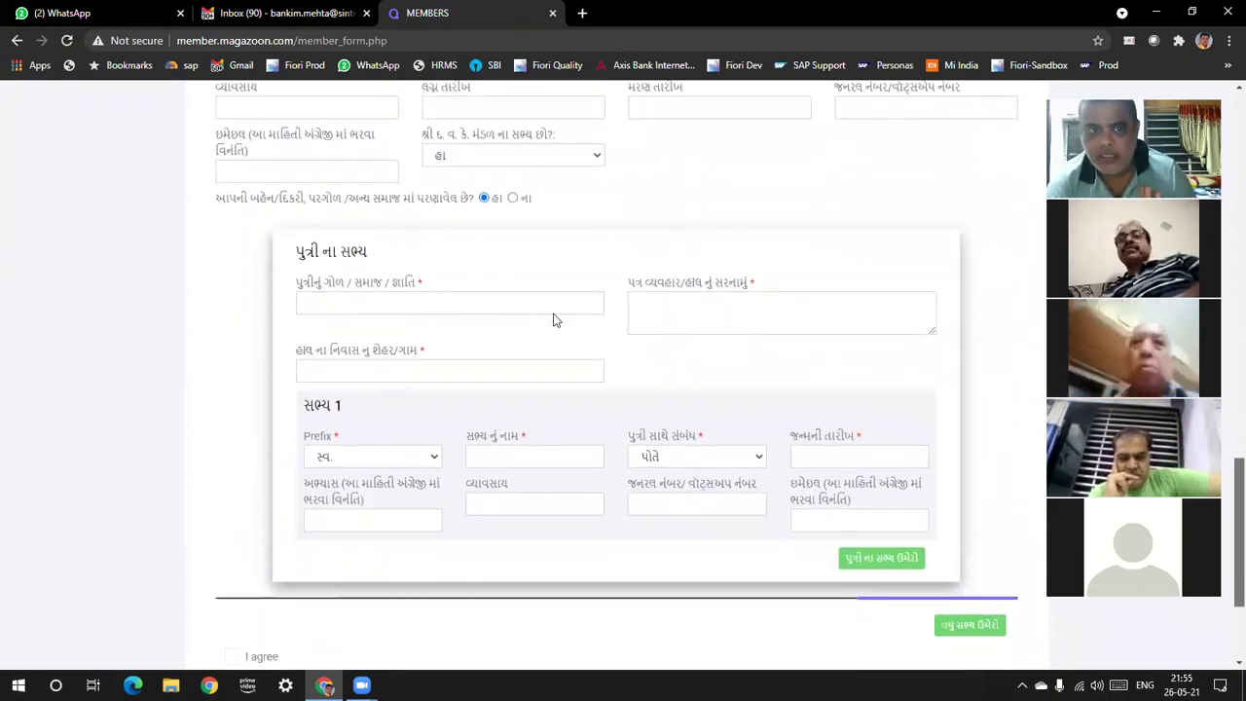
left_click(485, 294)
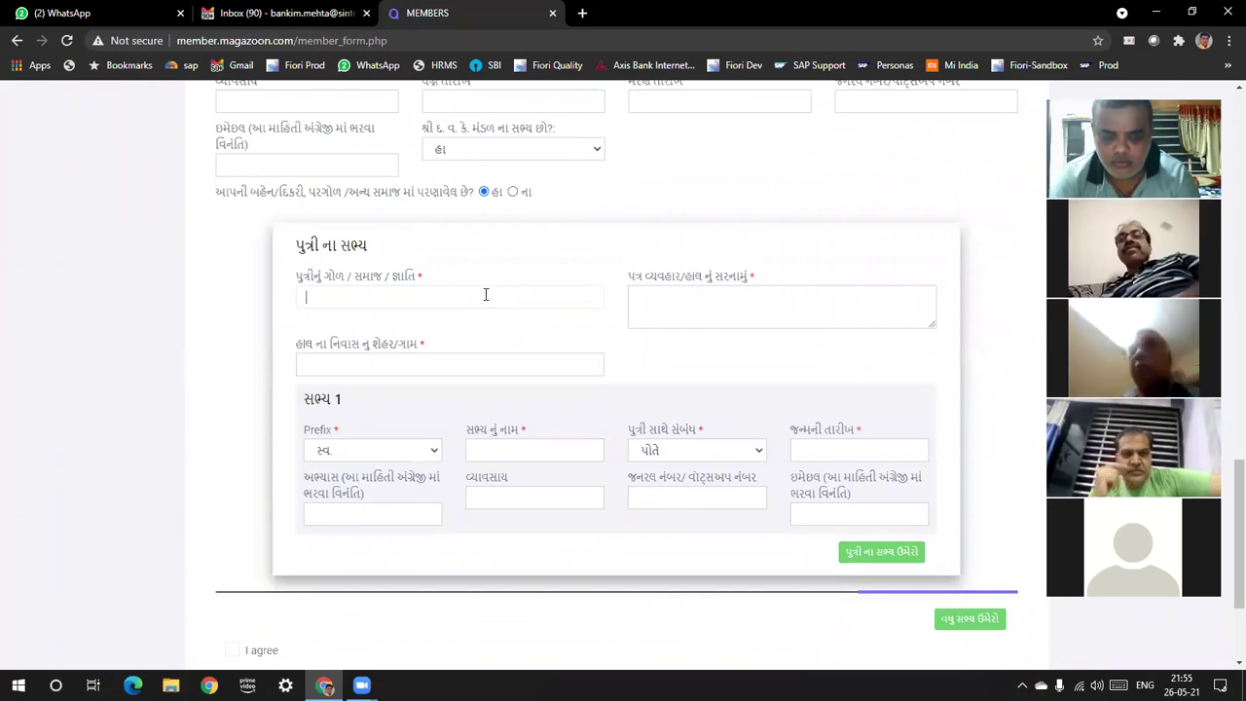
type("B")
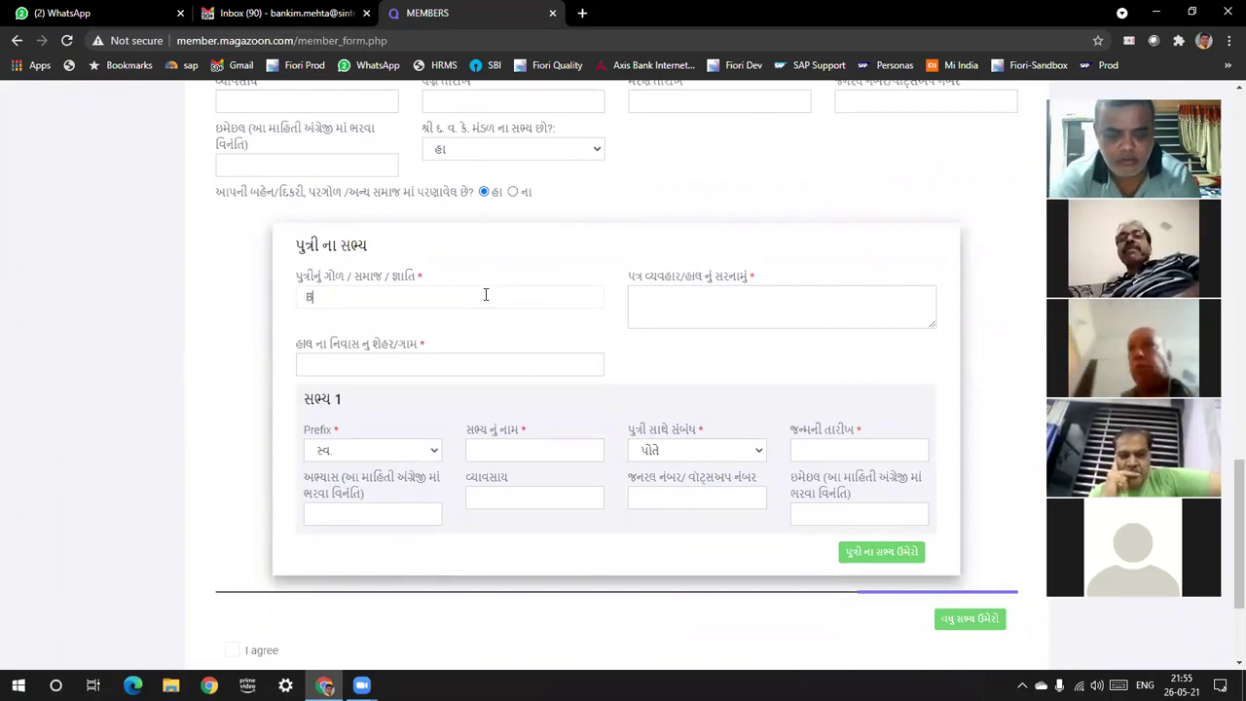
type("aria")
left_click(715, 295)
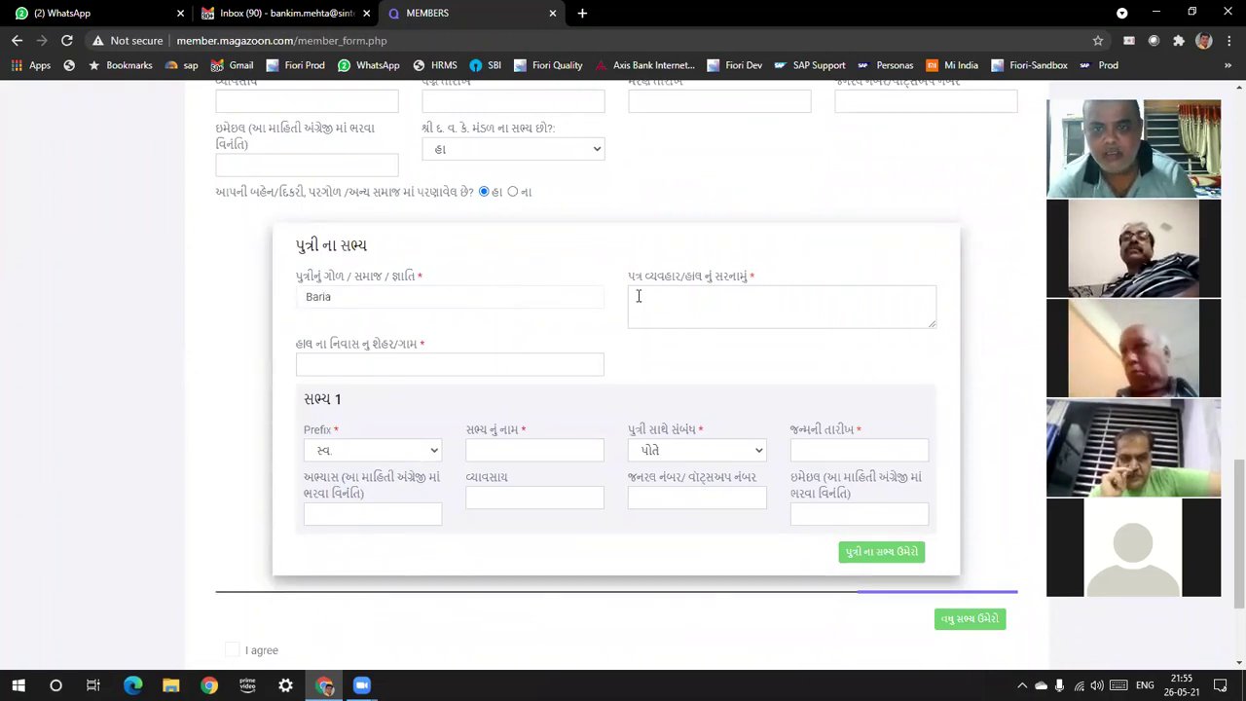
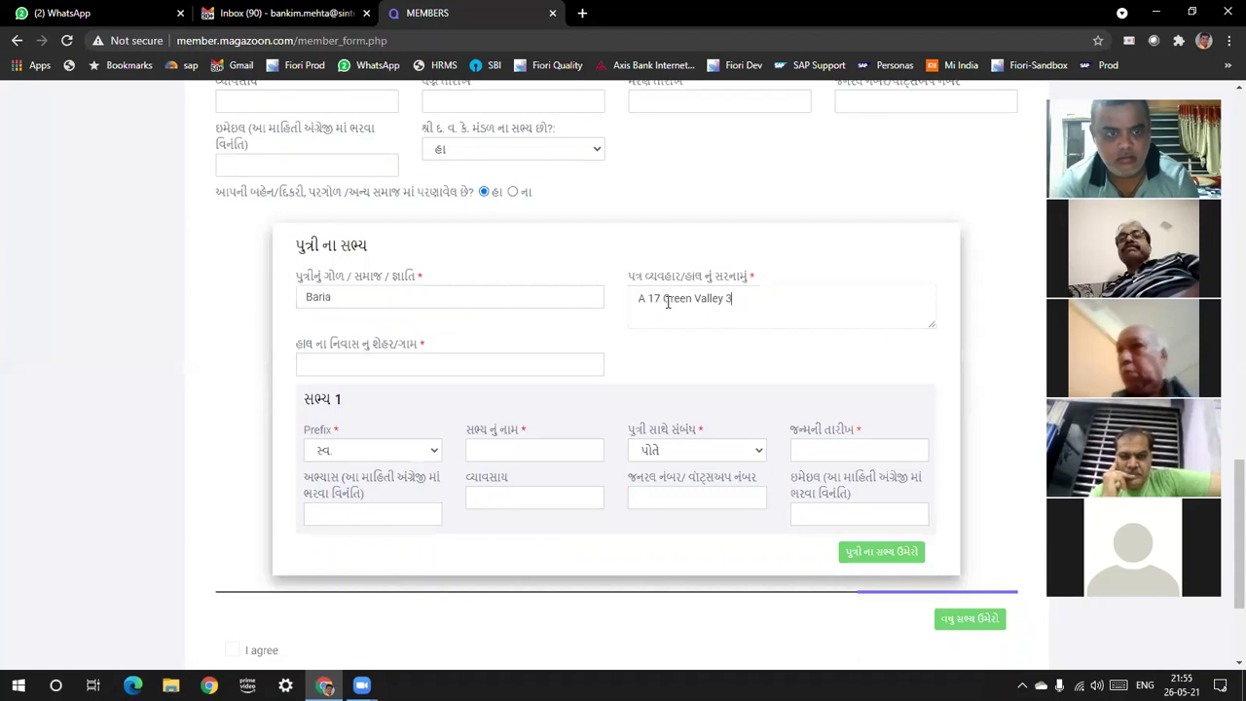
key("Tab")
type("As Abojuv")
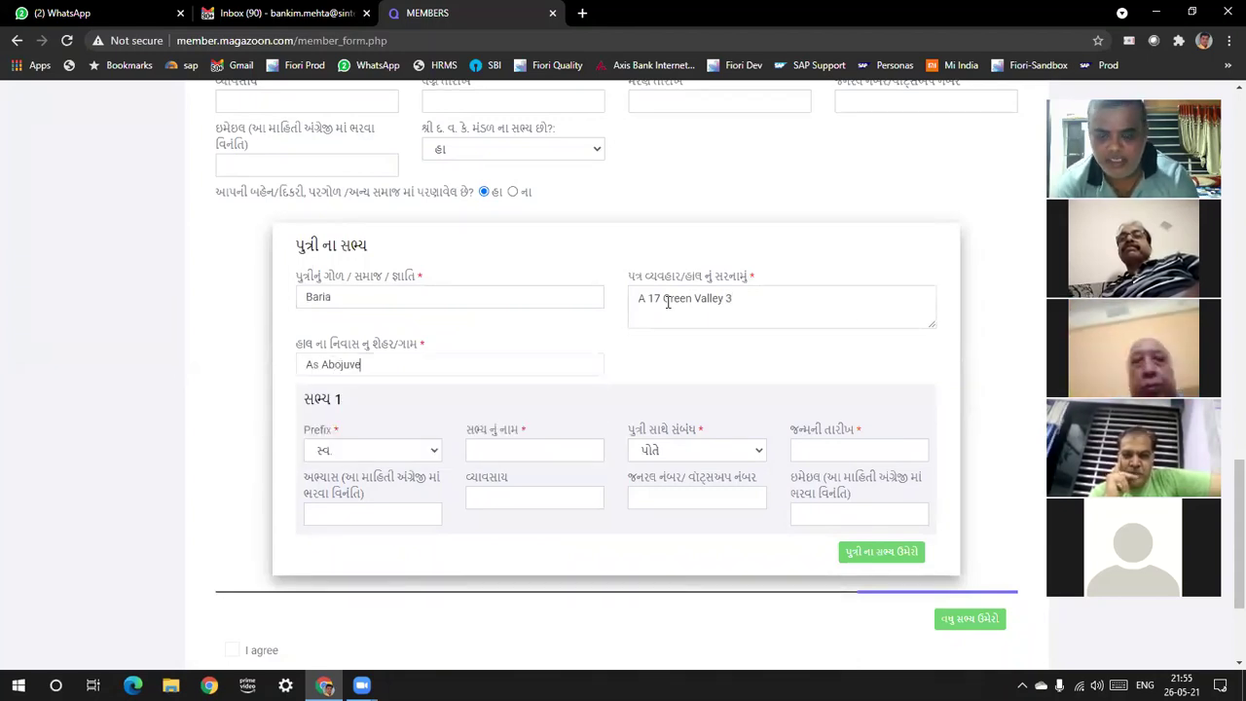
key("BackSpace")
key("BackSpace")
key("BackSpace")
key("BackSpace")
type("ove")
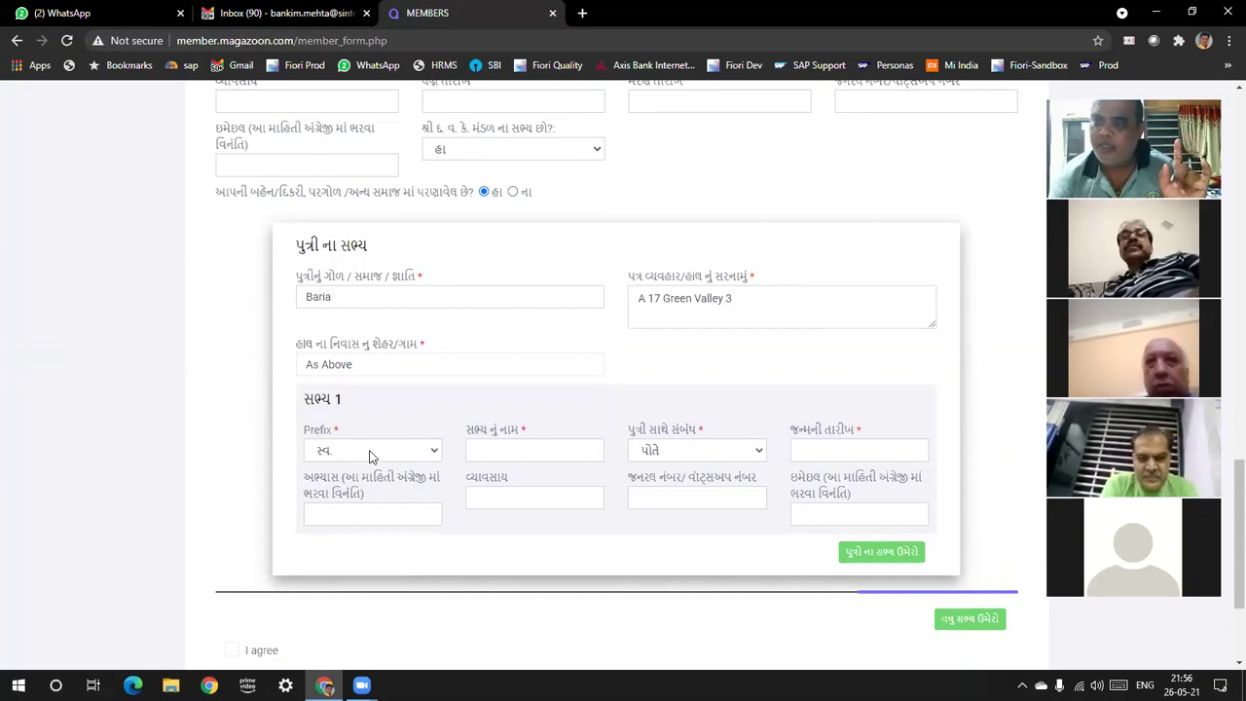
left_click(370, 456)
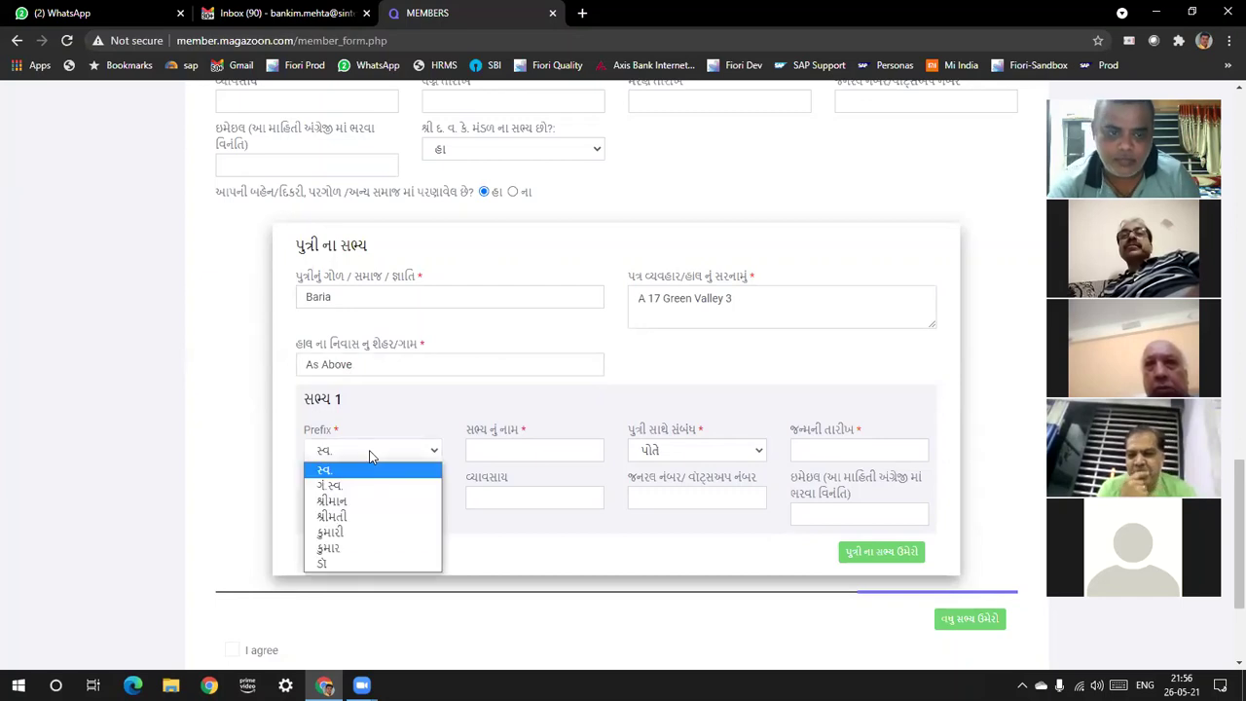
left_click(366, 514)
left_click(494, 456)
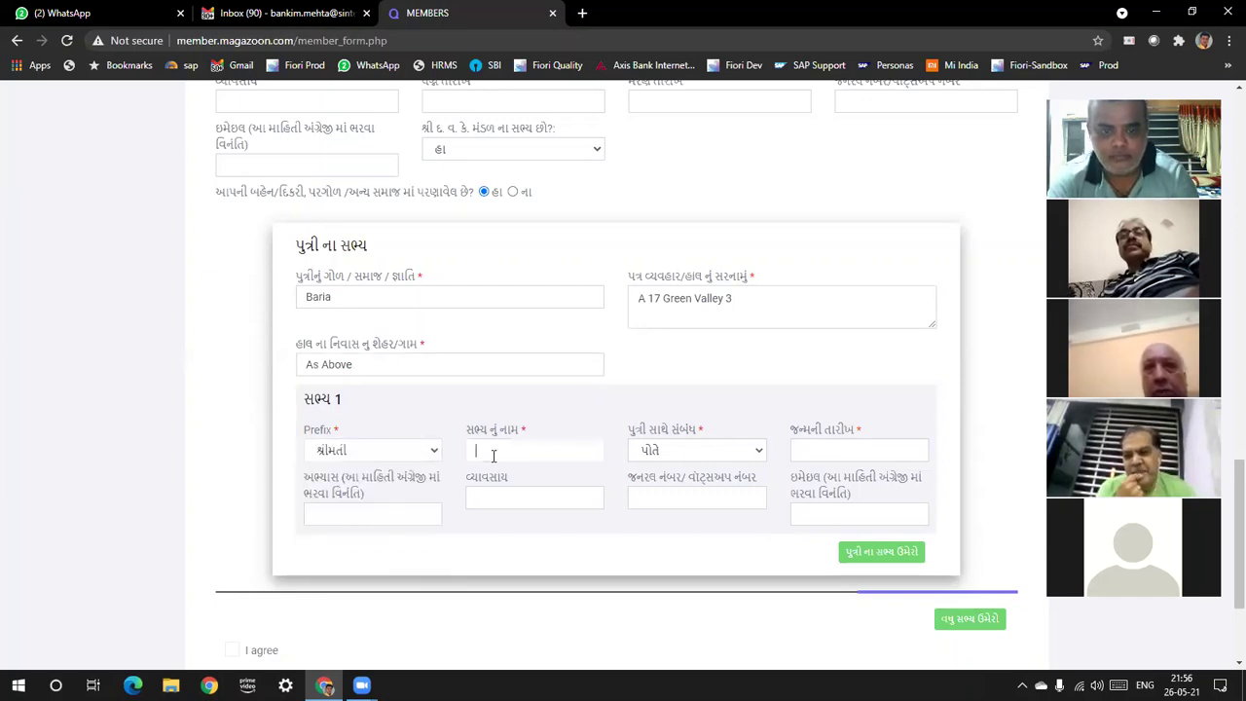
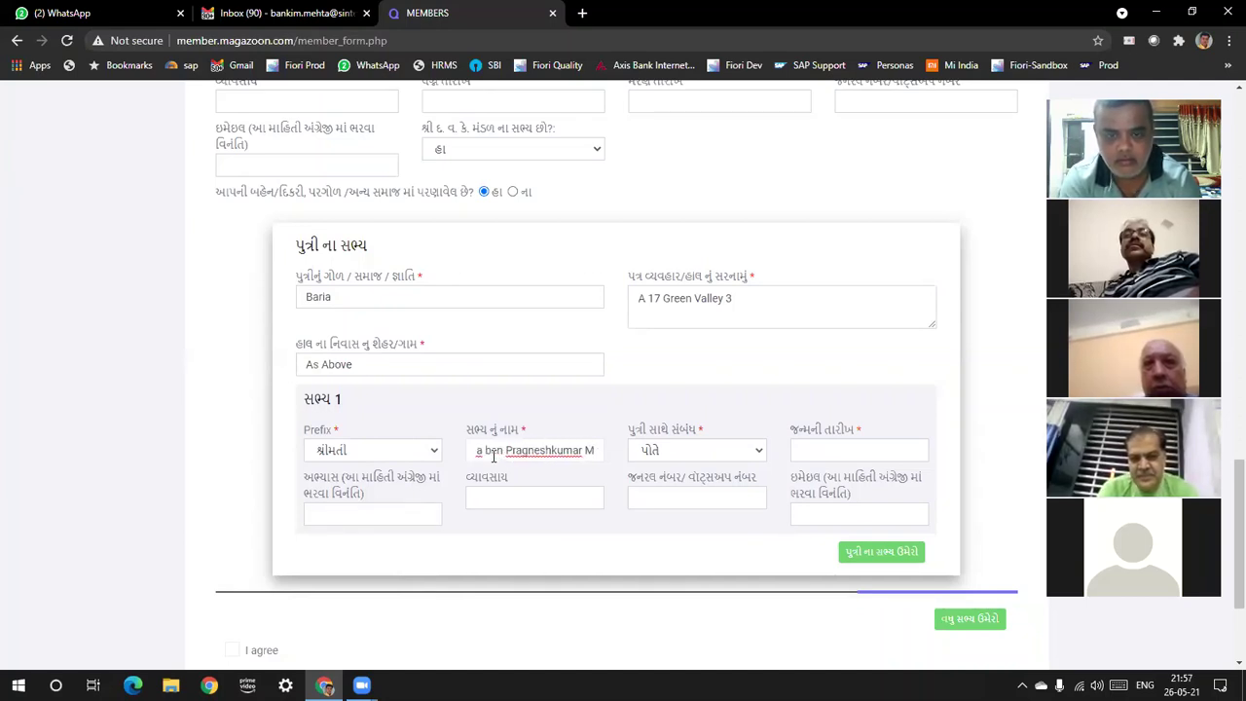
left_click(853, 449)
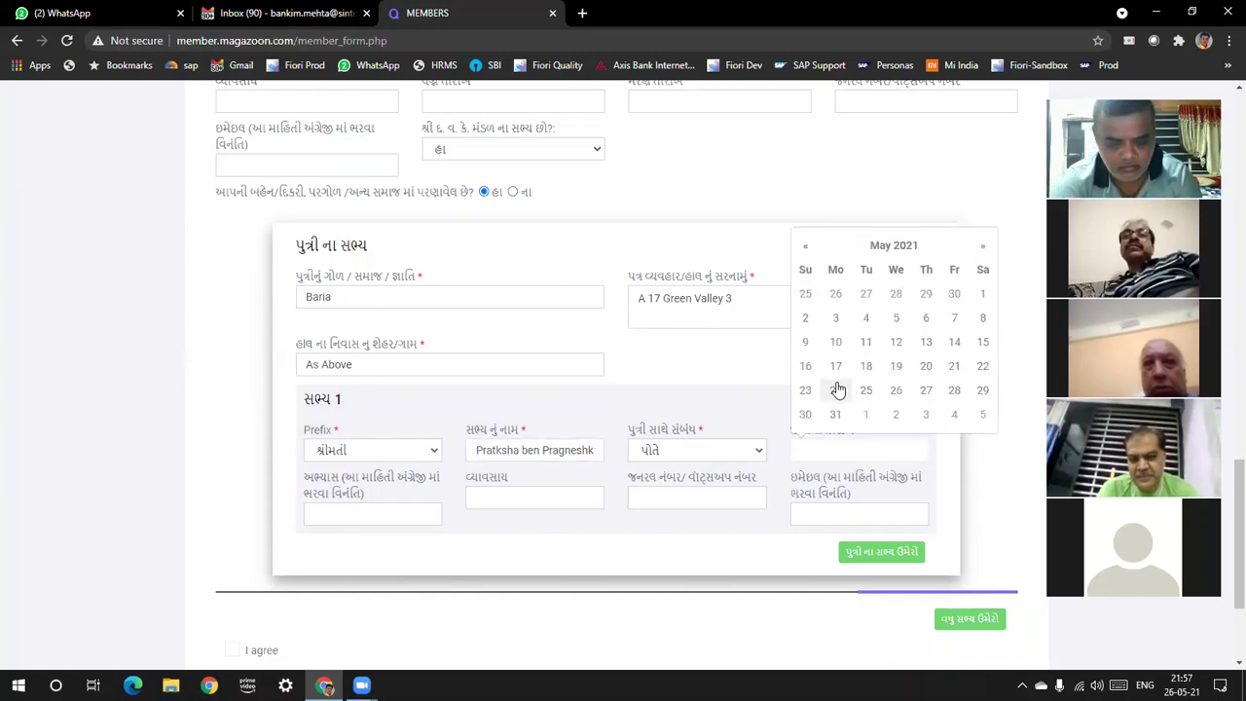
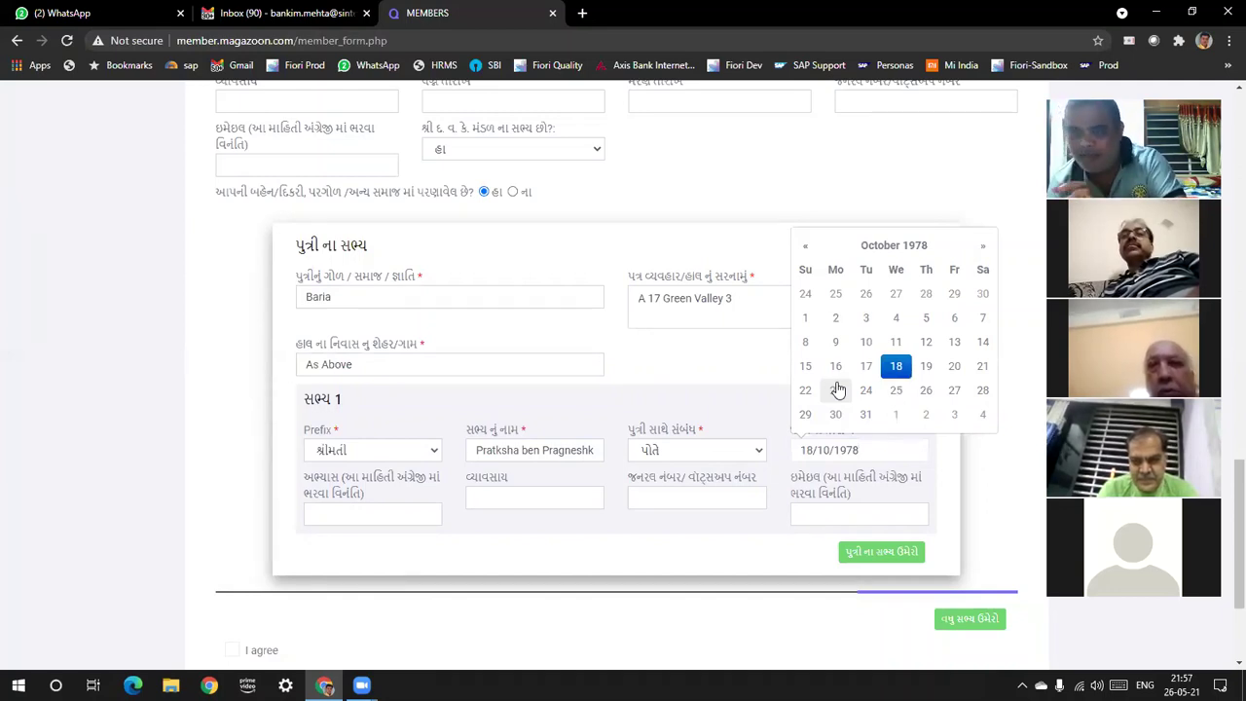
key("Tab")
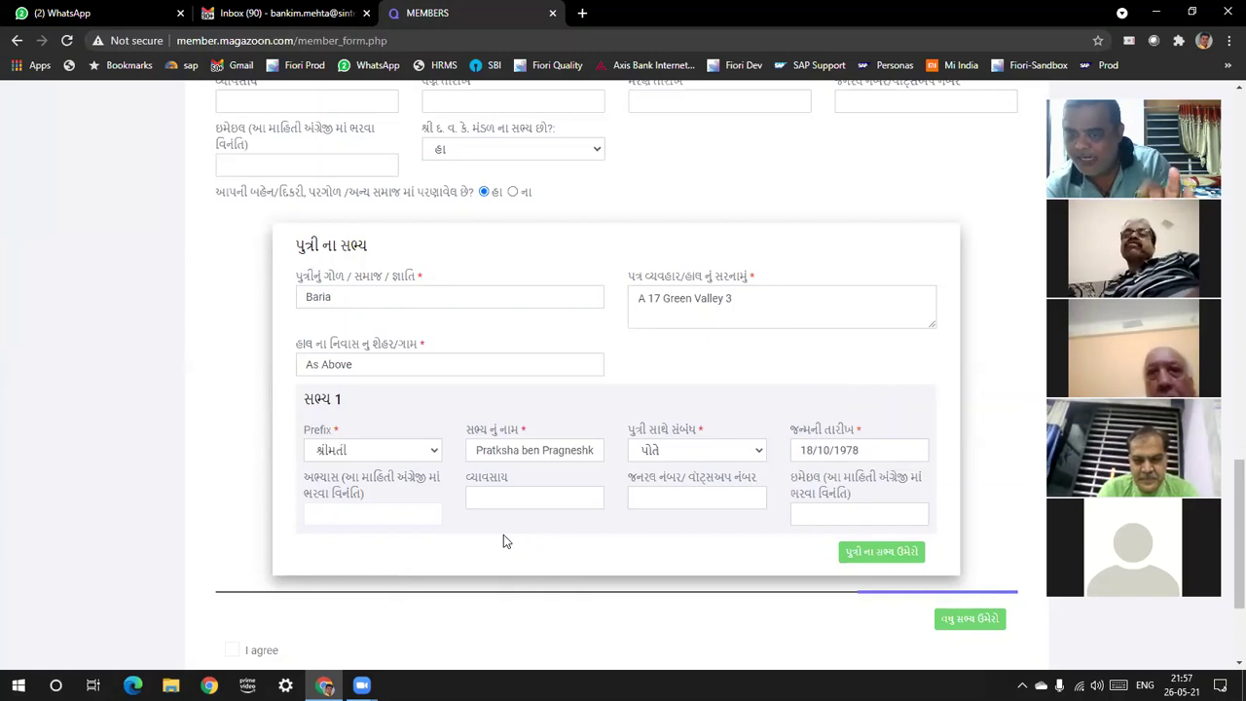
Add a second daughter-section member with prefix શ્રીમાન and his full name
left_click(893, 554)
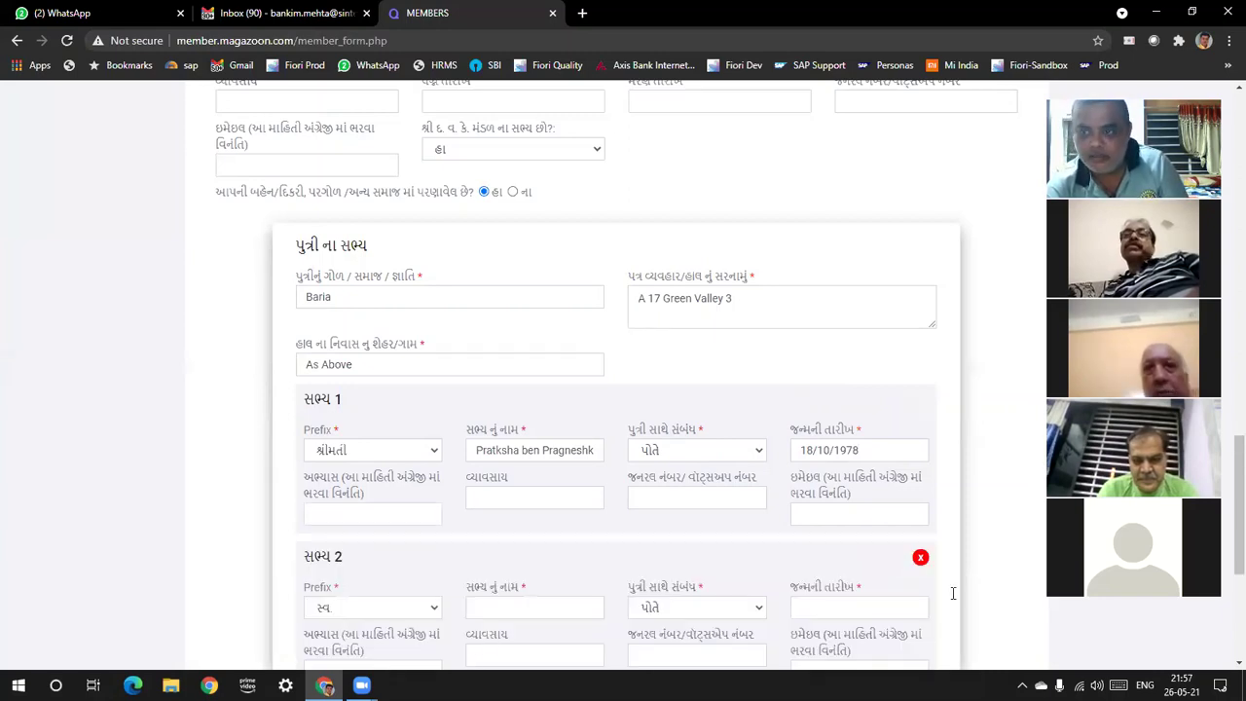
scroll(1225, 492, "down", 2)
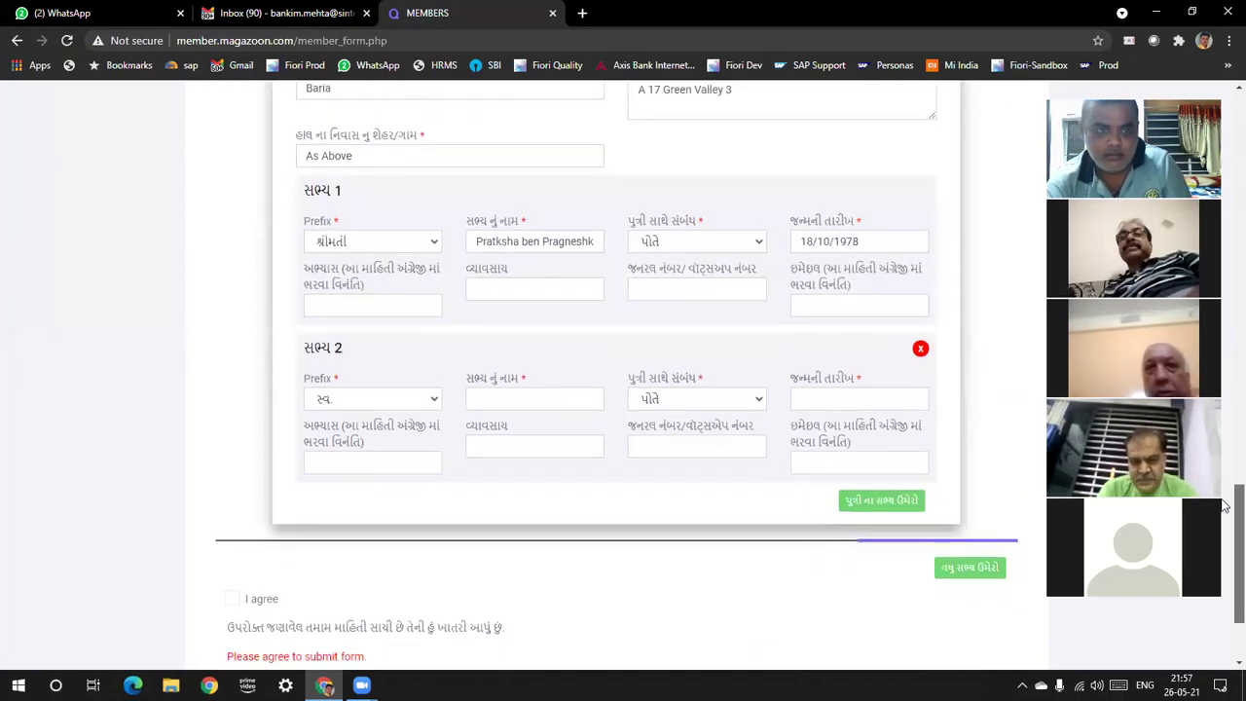
left_click(392, 402)
left_click(412, 445)
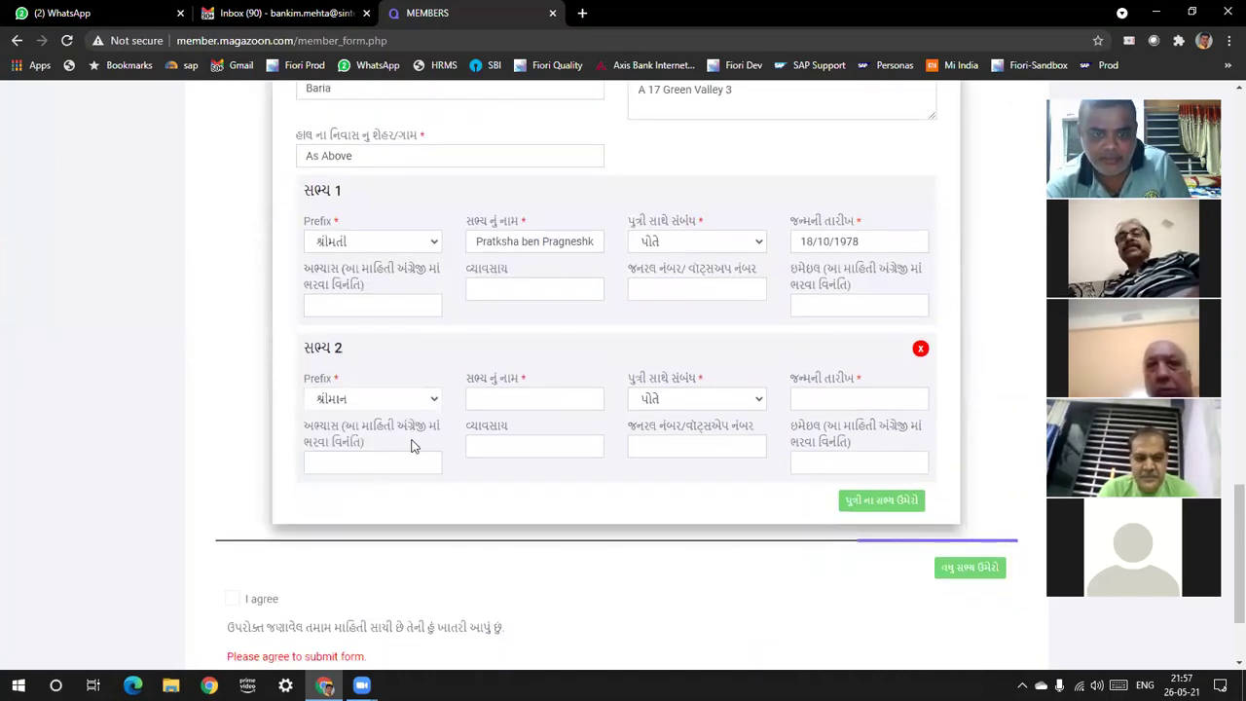
left_click(488, 395)
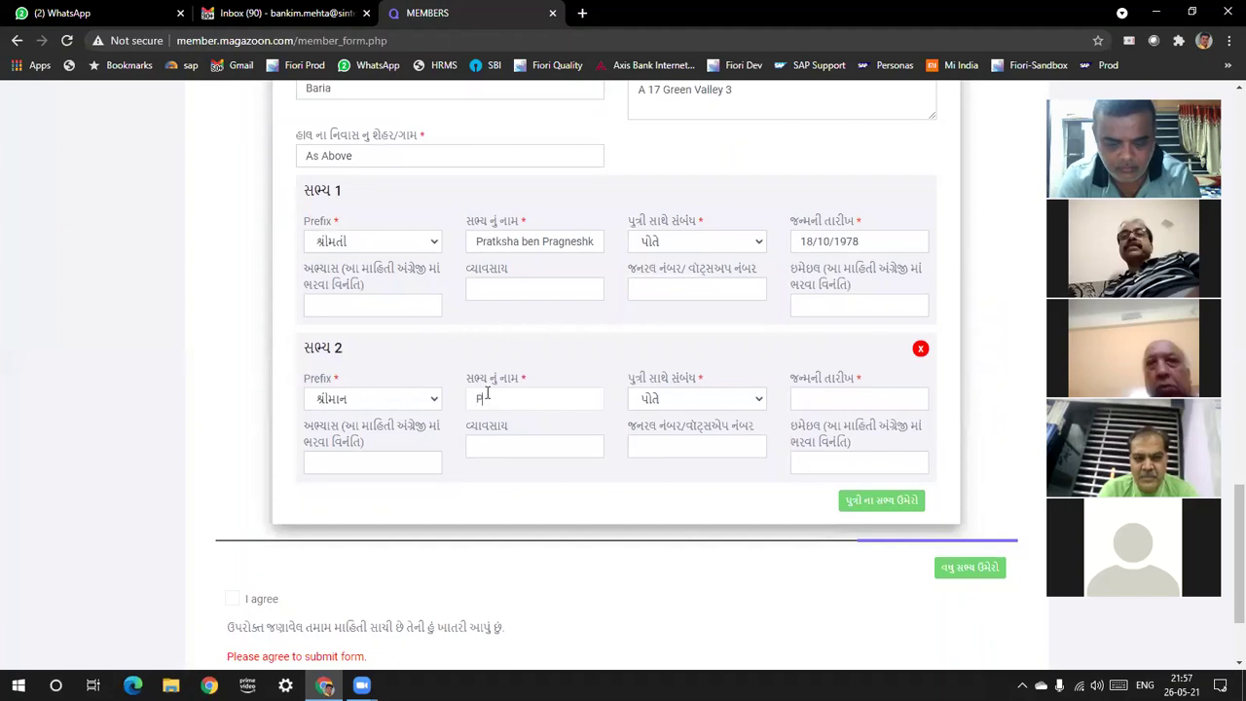
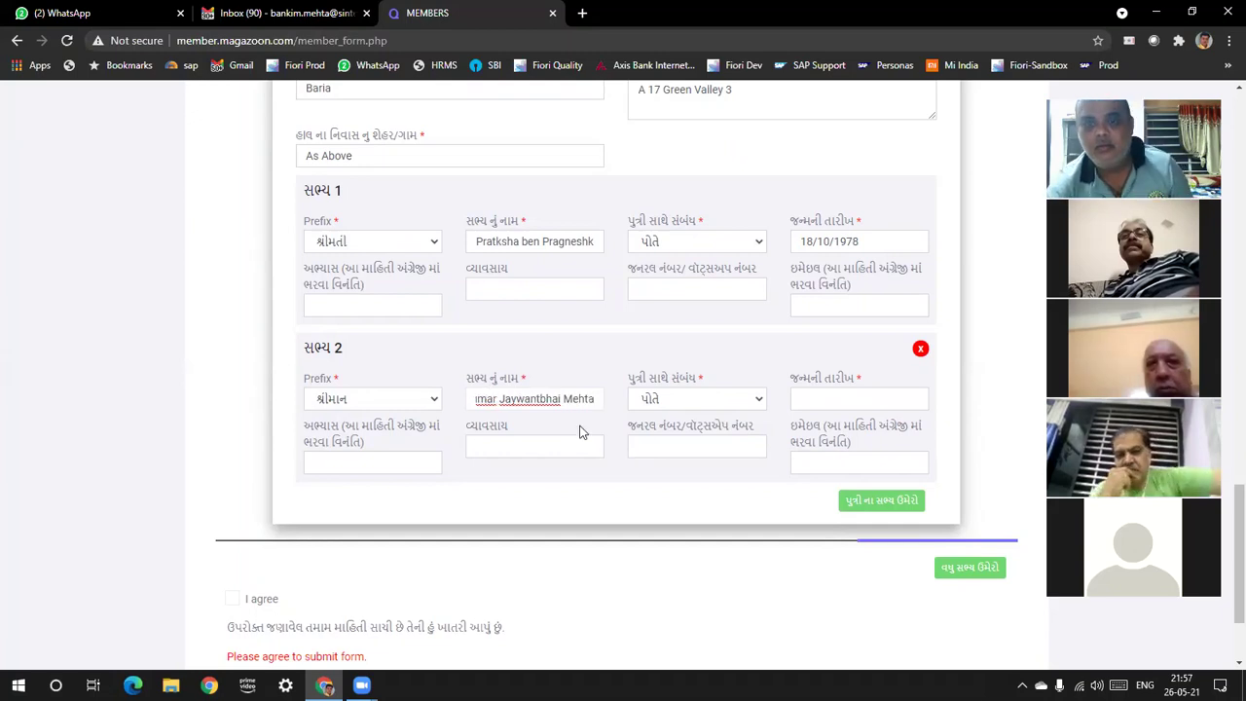
left_click(670, 401)
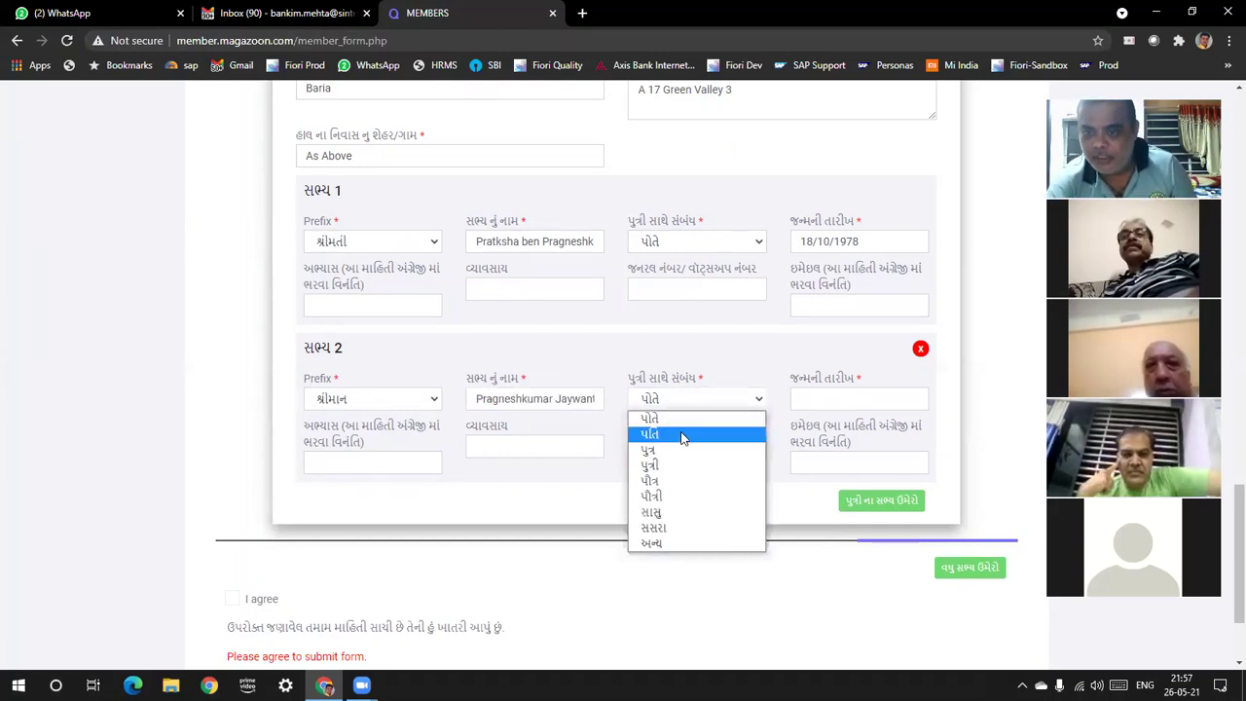
left_click(683, 435)
left_click(823, 400)
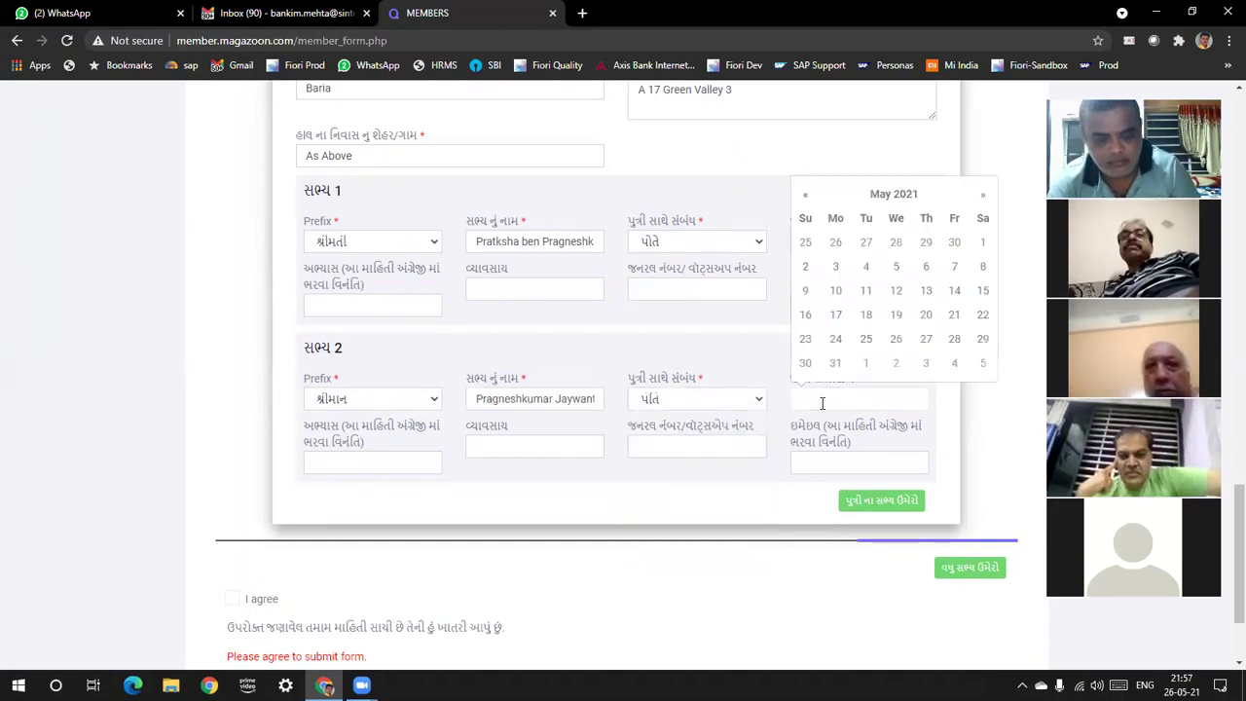
type("20/12/")
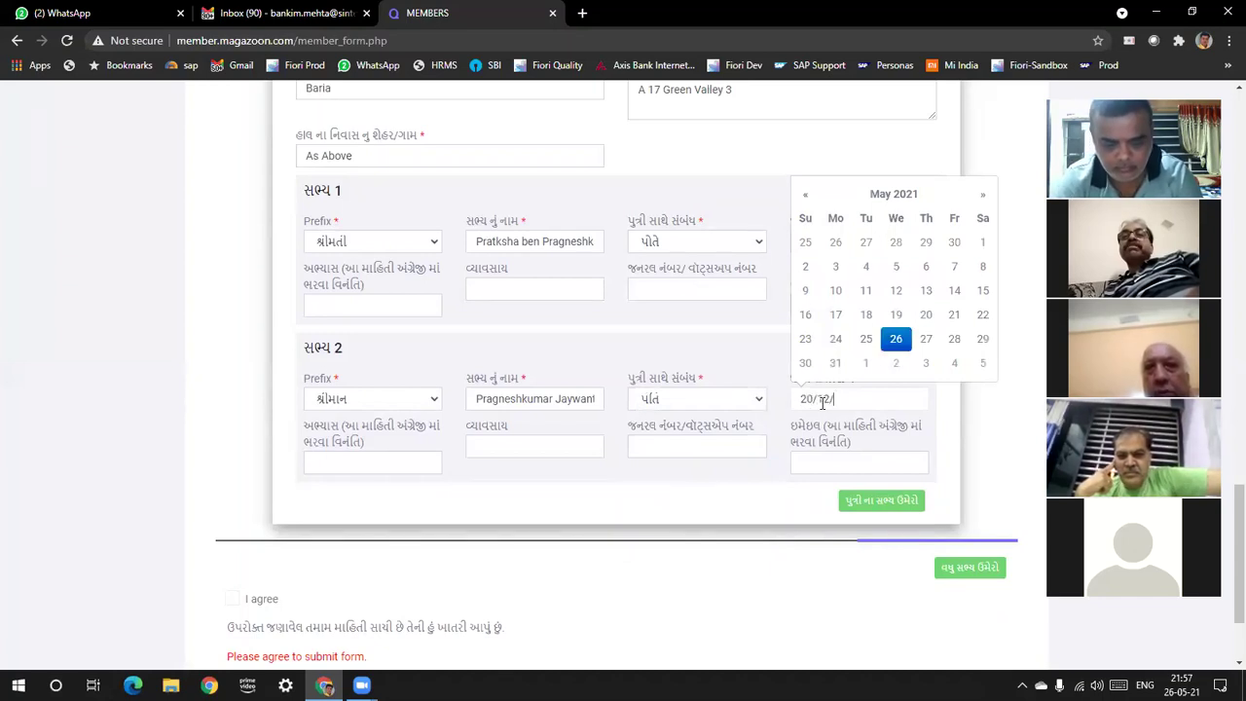
type("1977")
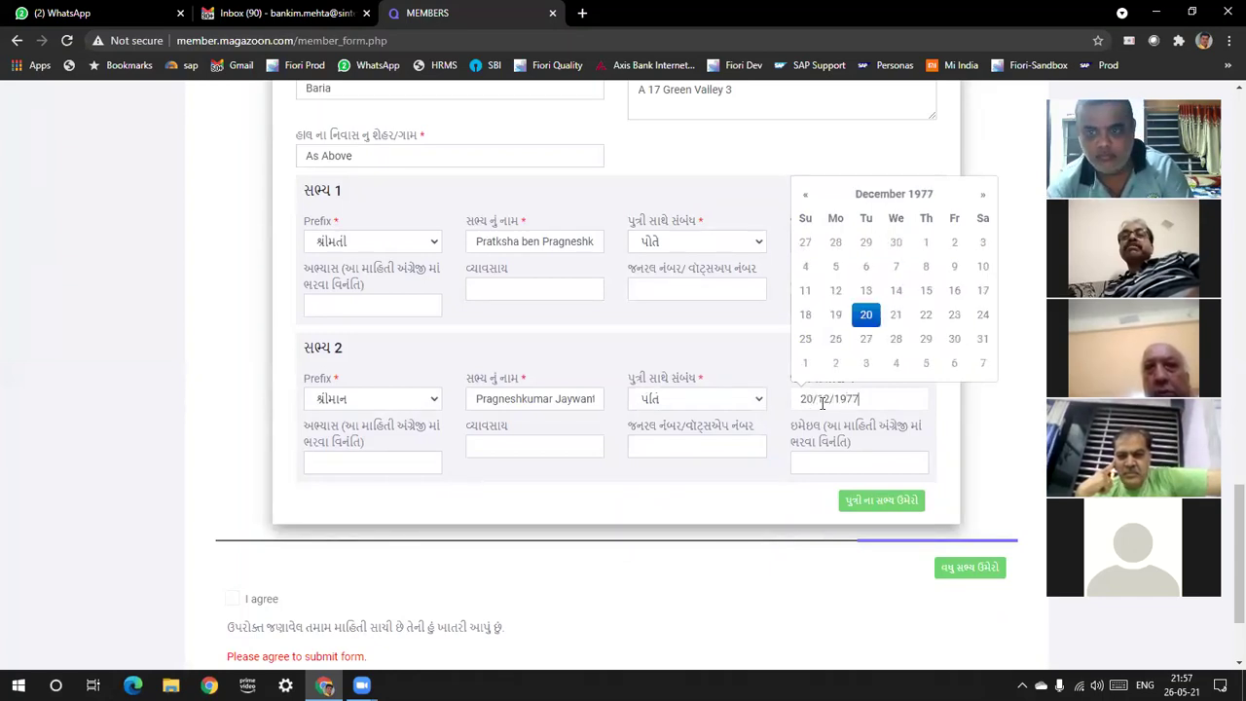
key("Tab")
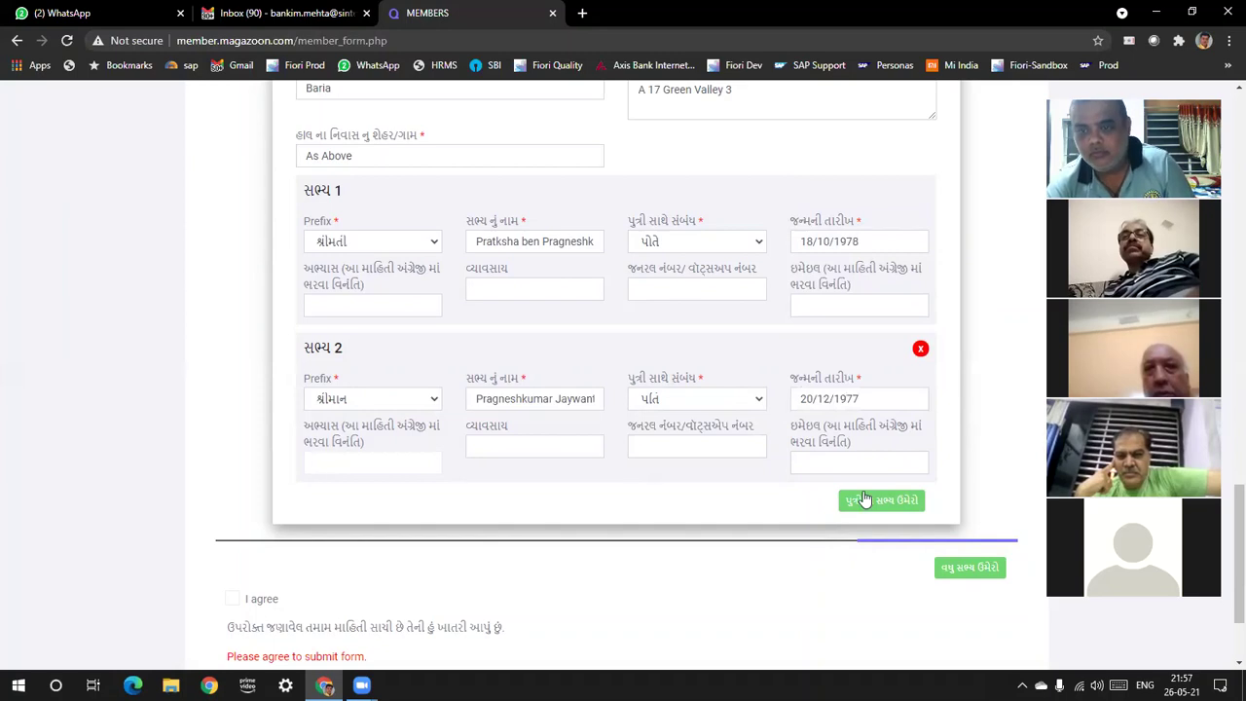
left_click(864, 504)
left_click(393, 551)
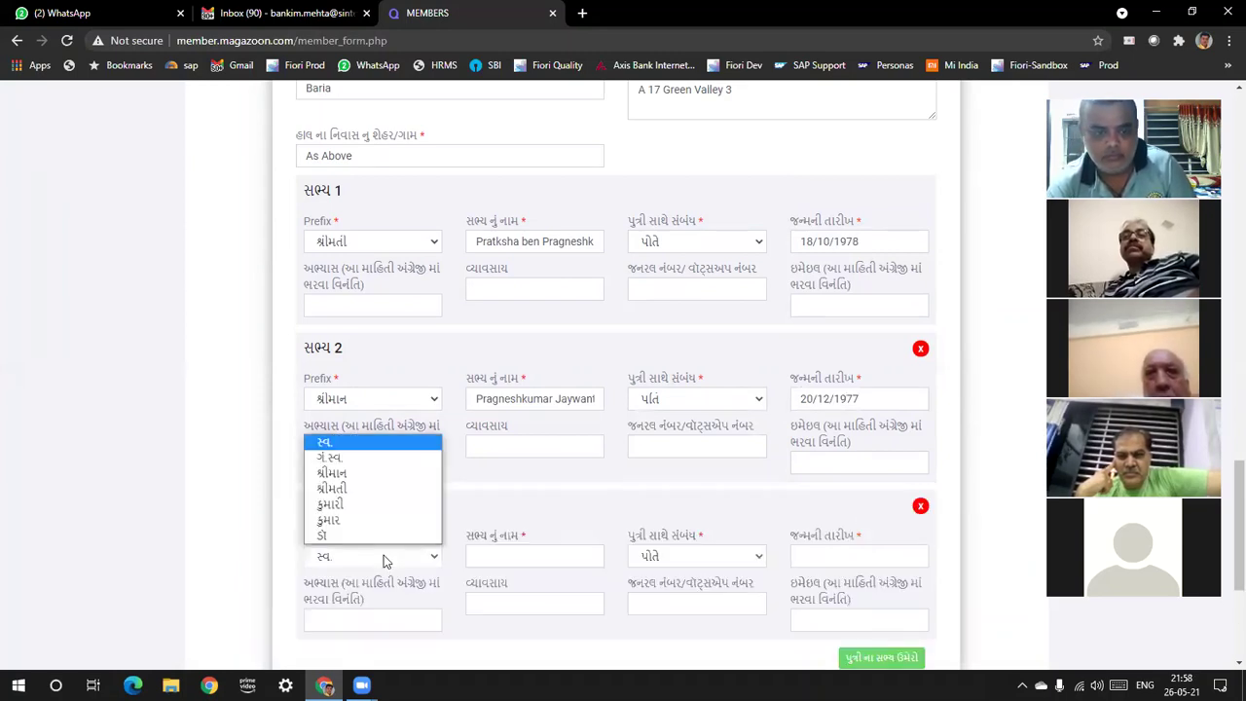
Give the third member prefix કુમારી, her full name, relation પુત્રી, and birth date 01/01/2012
left_click(359, 505)
left_click(504, 552)
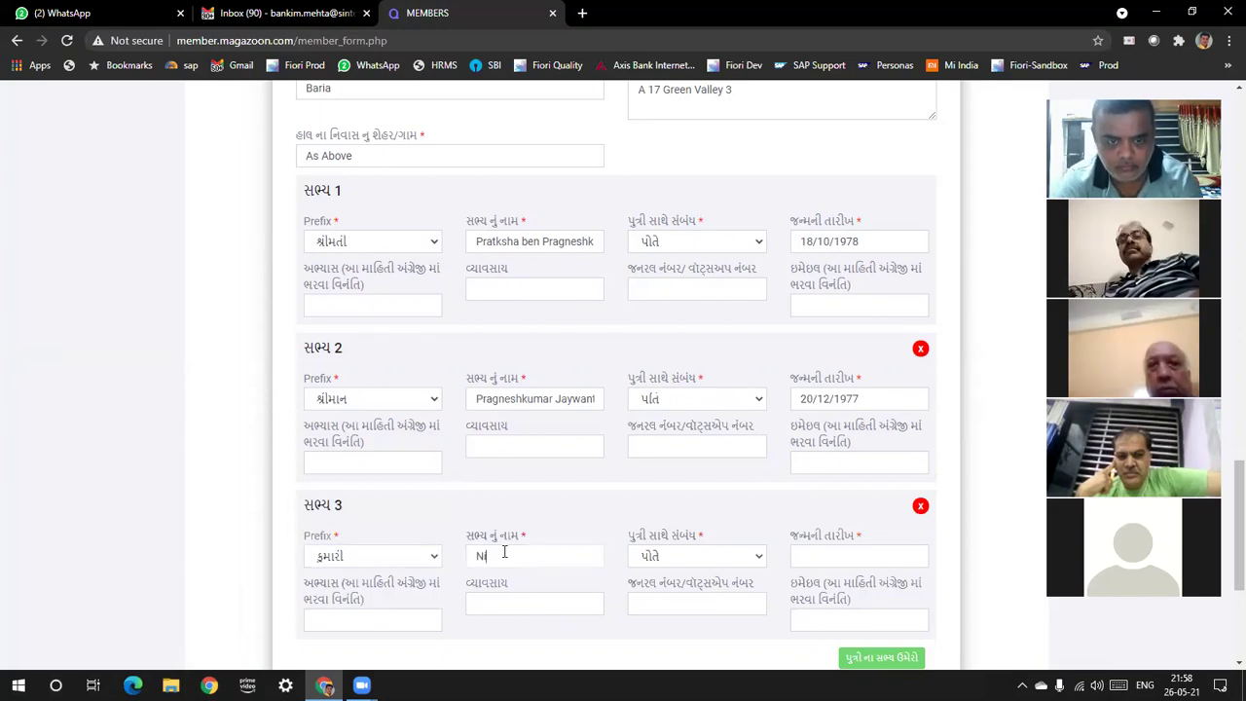
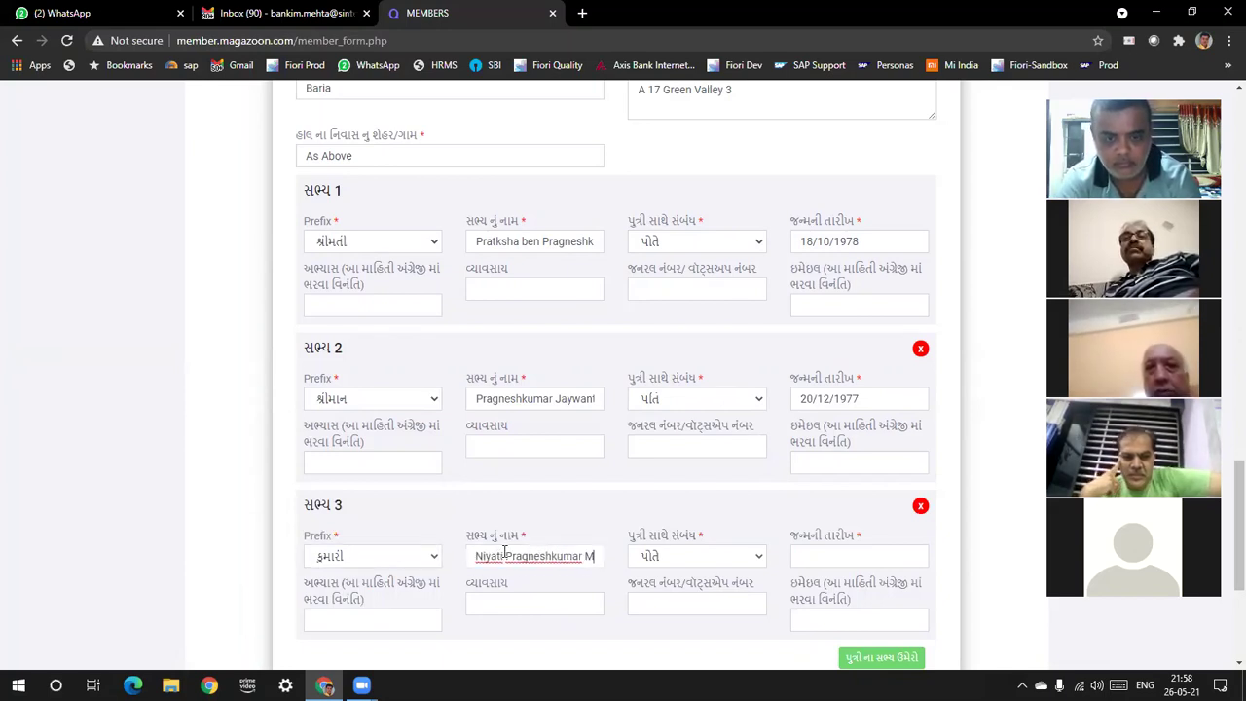
left_click(674, 563)
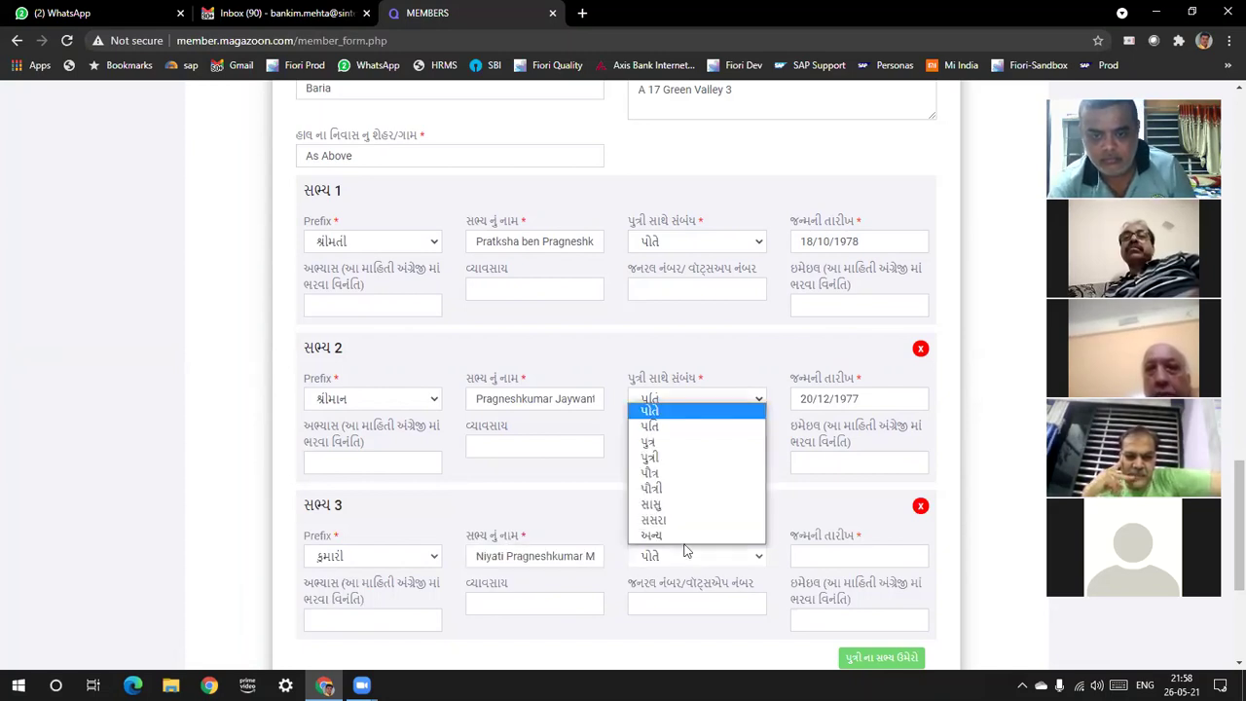
left_click(682, 458)
left_click(827, 555)
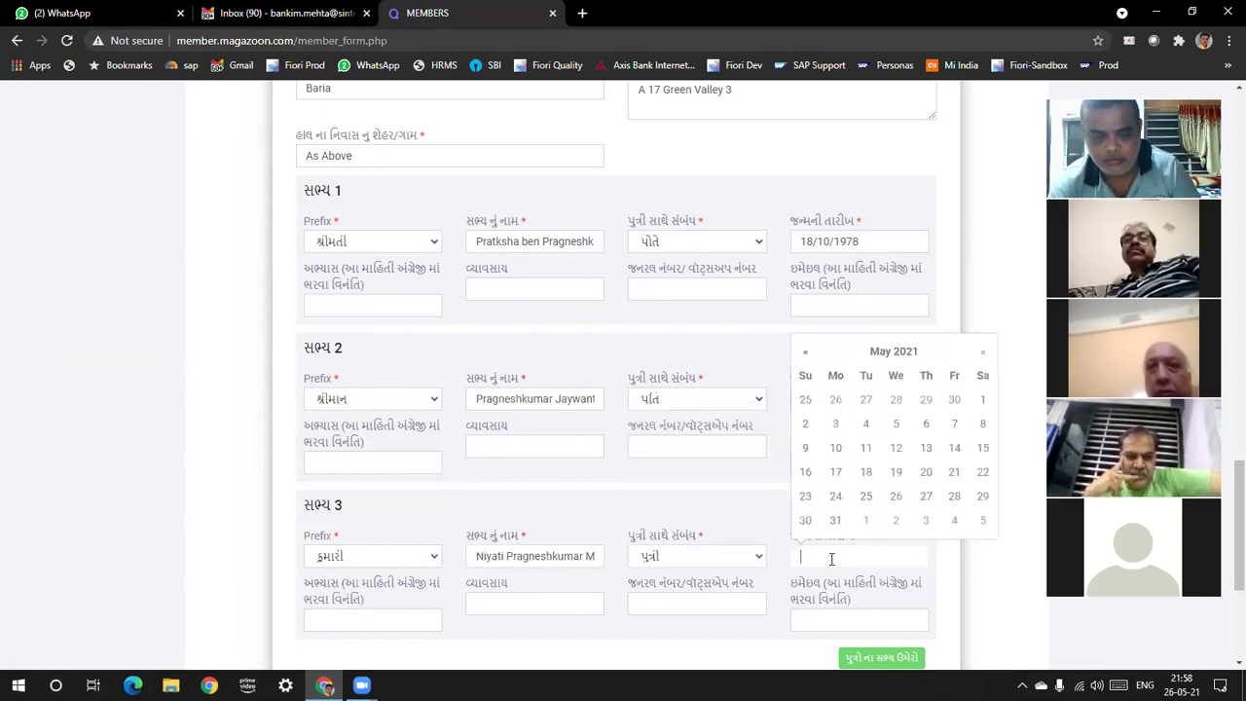
type("1/1/")
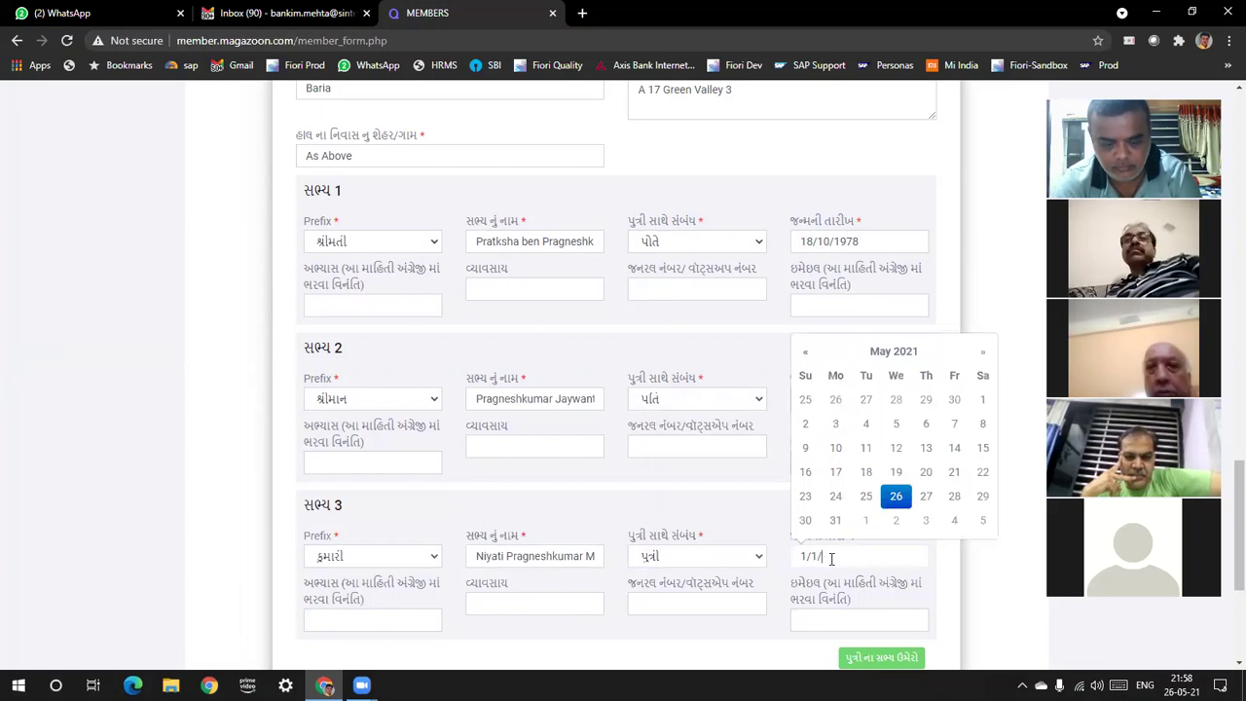
type("01/2012")
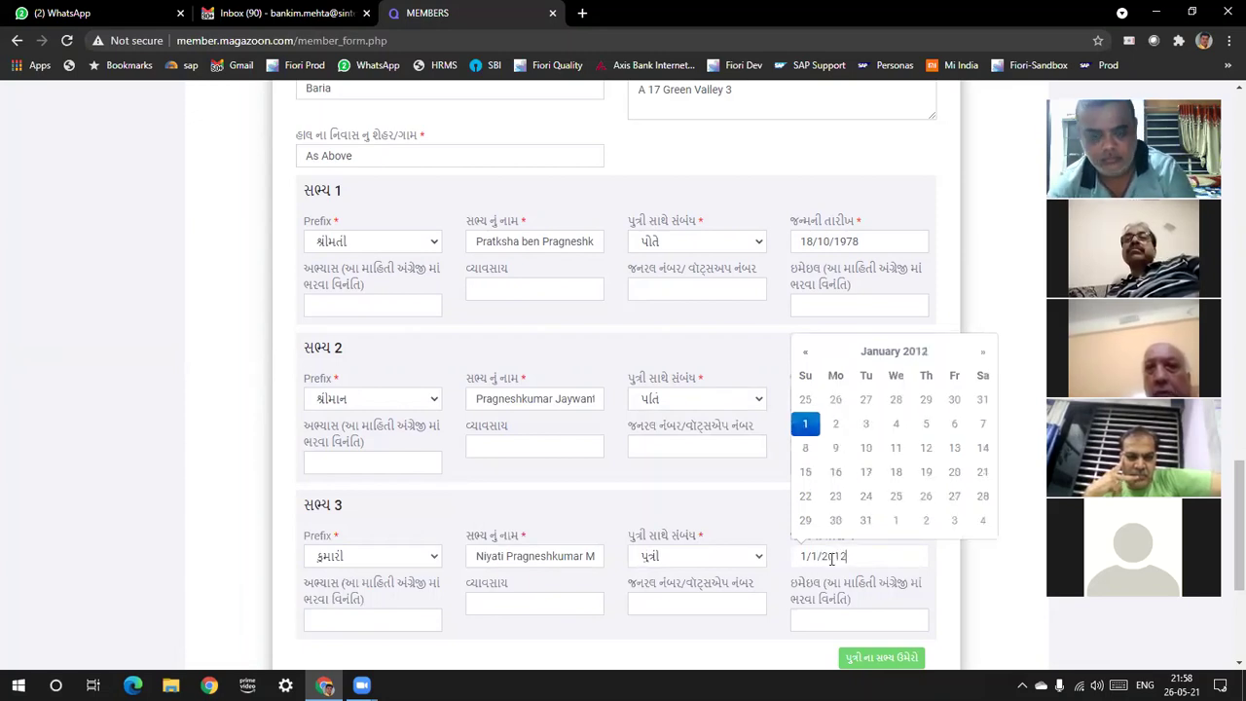
key("Tab")
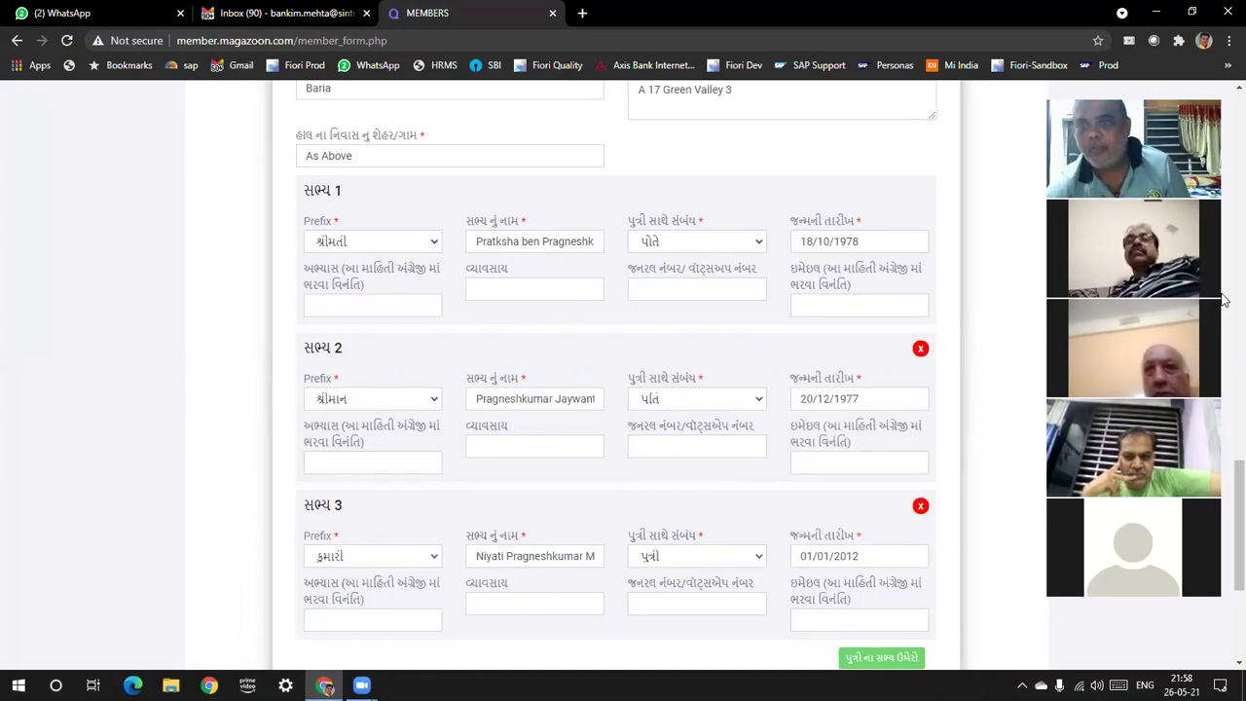
scroll(1226, 543, "down", 3)
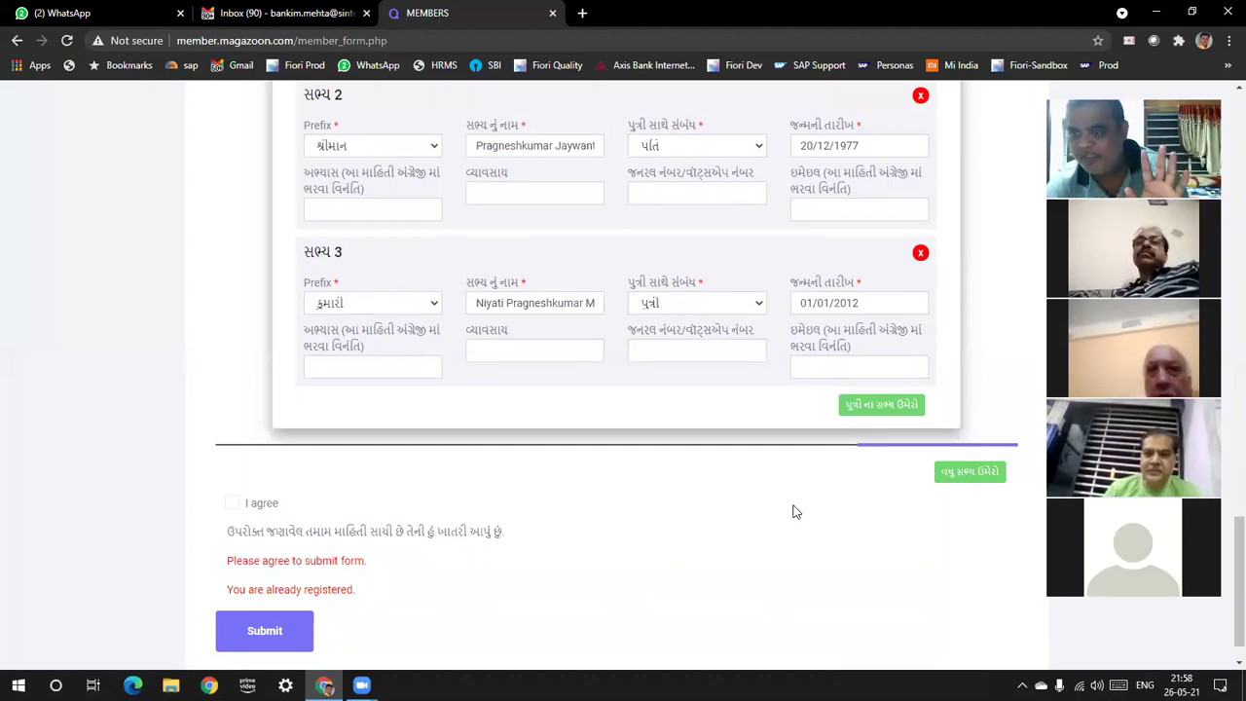
scroll(1224, 487, "up", 6)
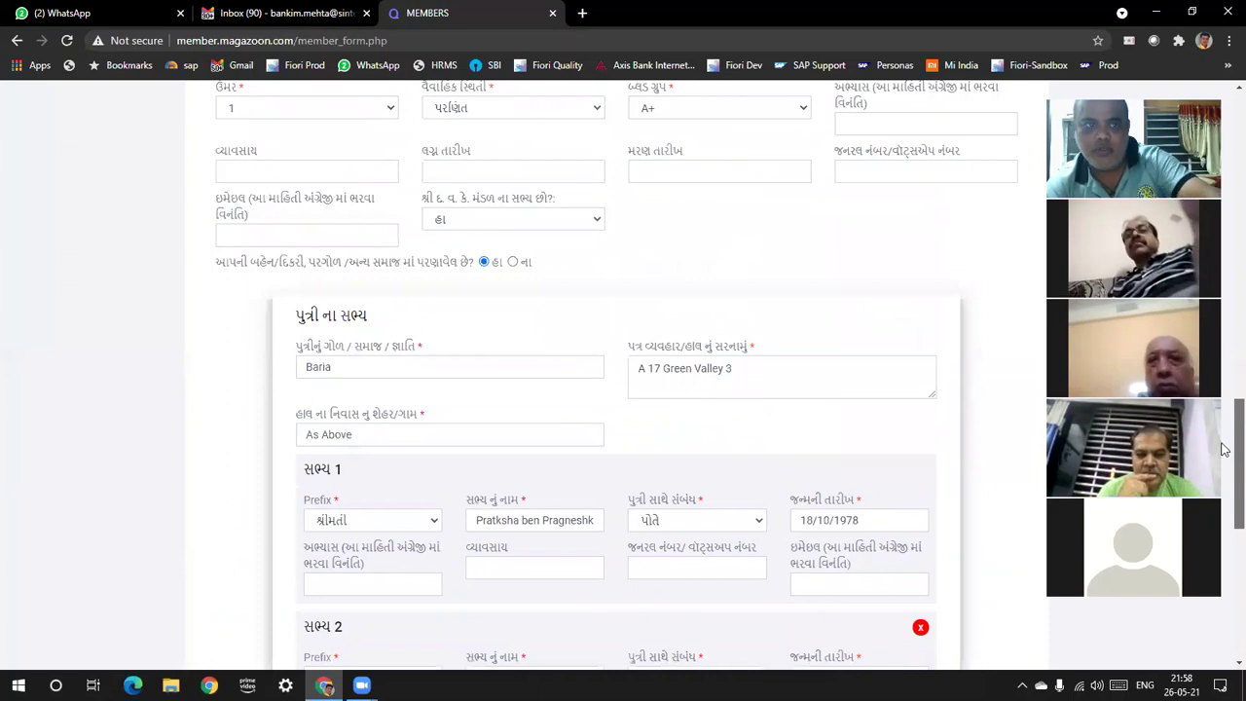
scroll(1225, 455, "up", 2)
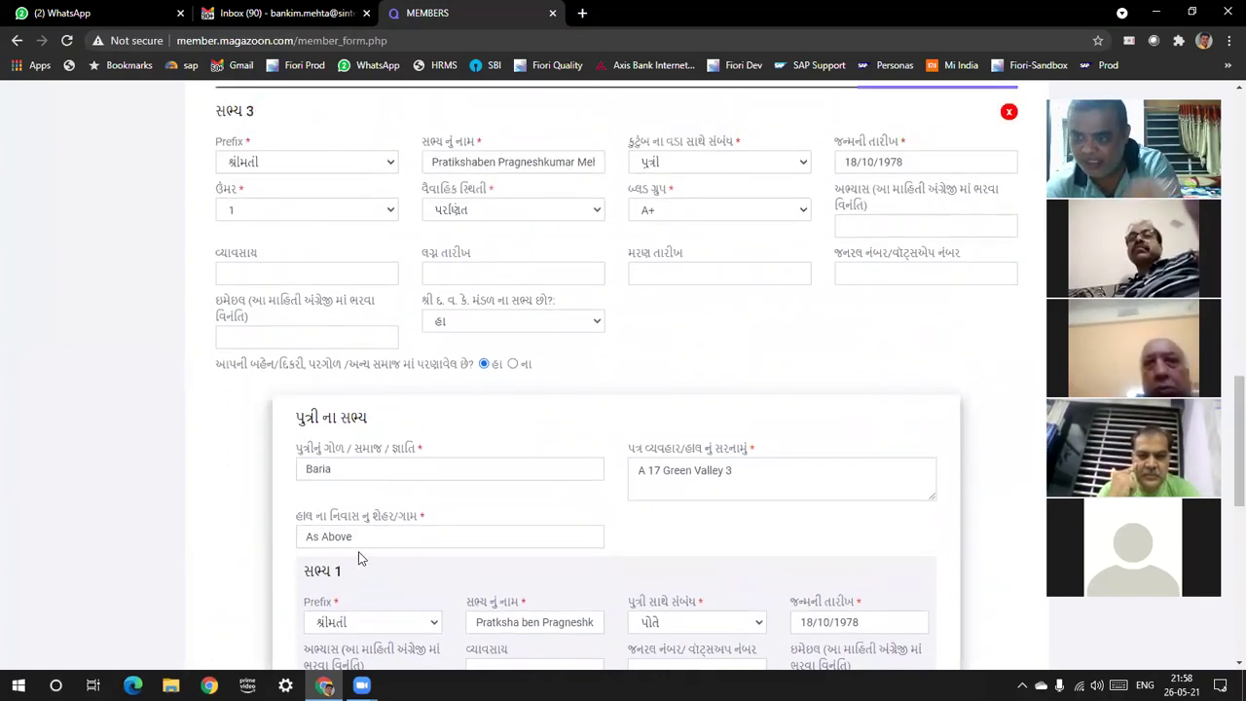
scroll(1224, 518, "down", 3)
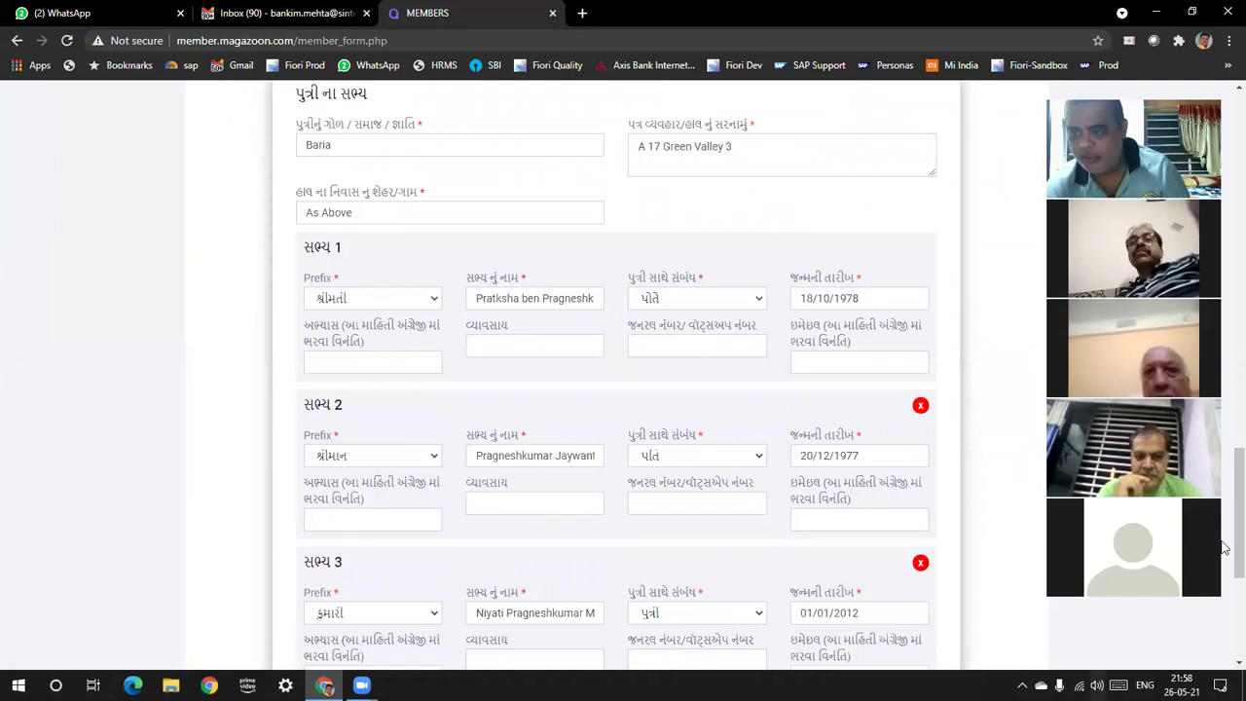
scroll(1224, 574, "down", 3)
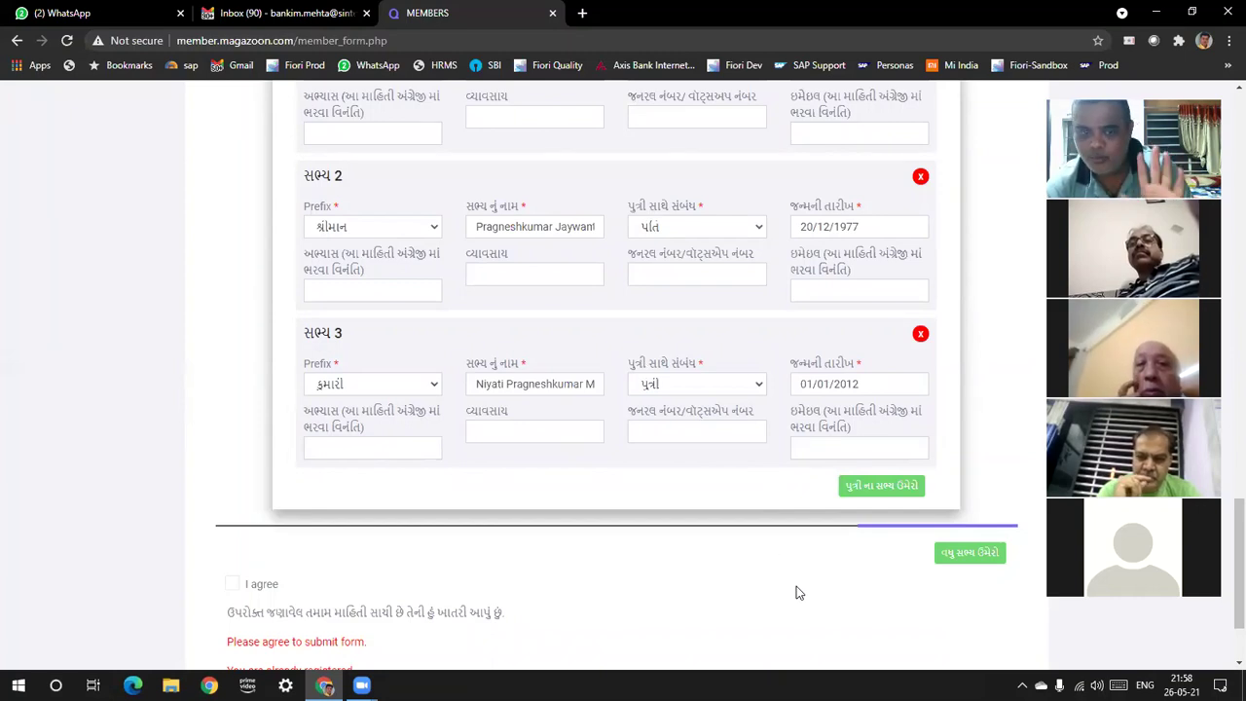
scroll(1225, 585, "down", 2)
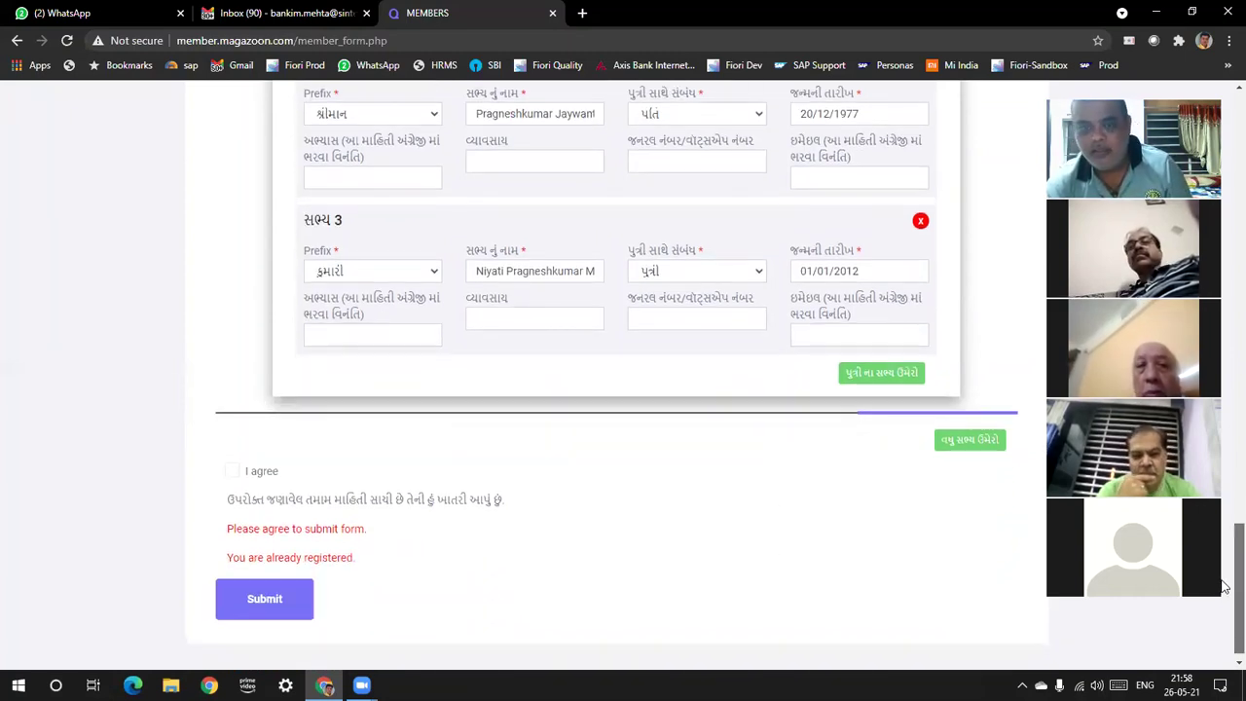
Tick I agree, submit the form, and bring up the page menu at the top
left_click(234, 477)
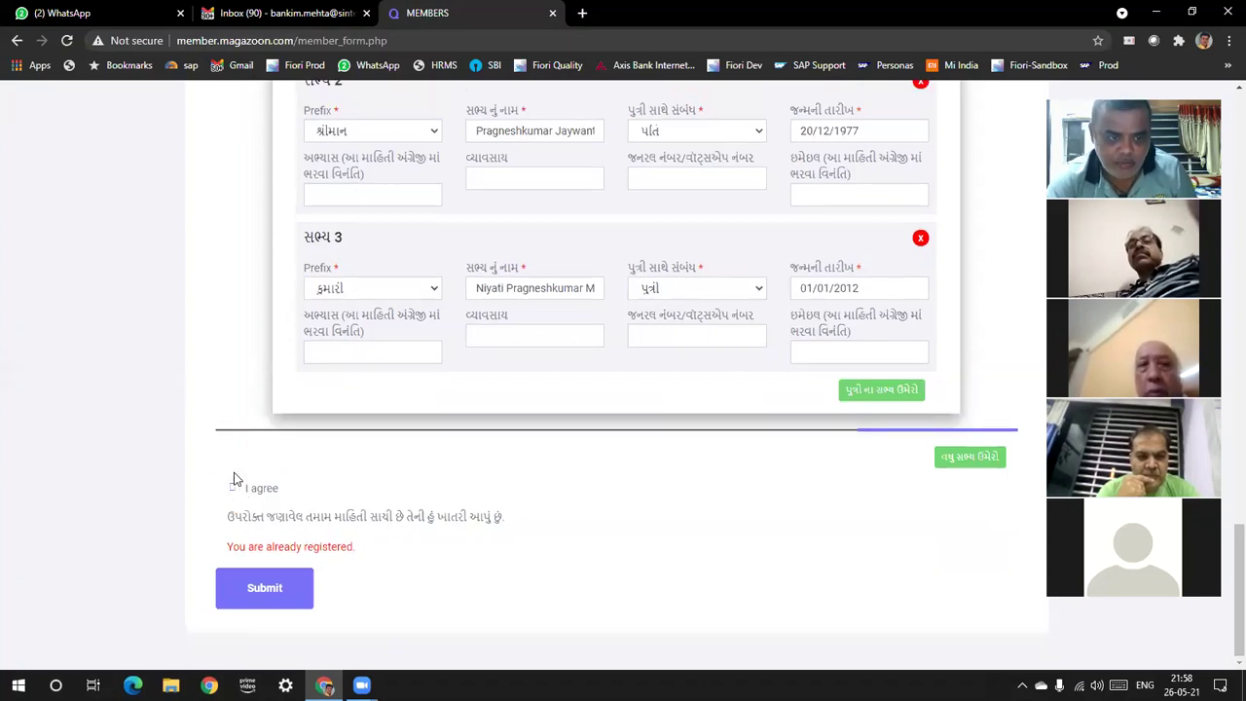
left_click(286, 595)
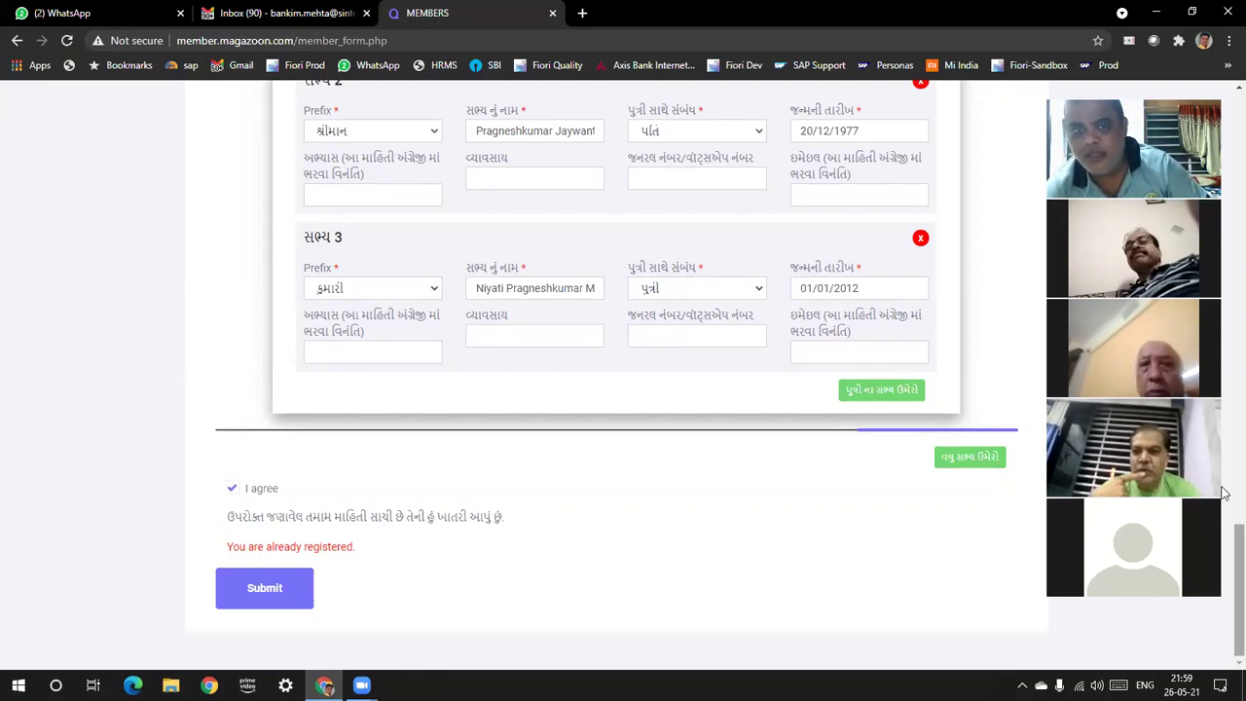
scroll(1224, 494, "up", 5)
scroll(1224, 494, "up", 15)
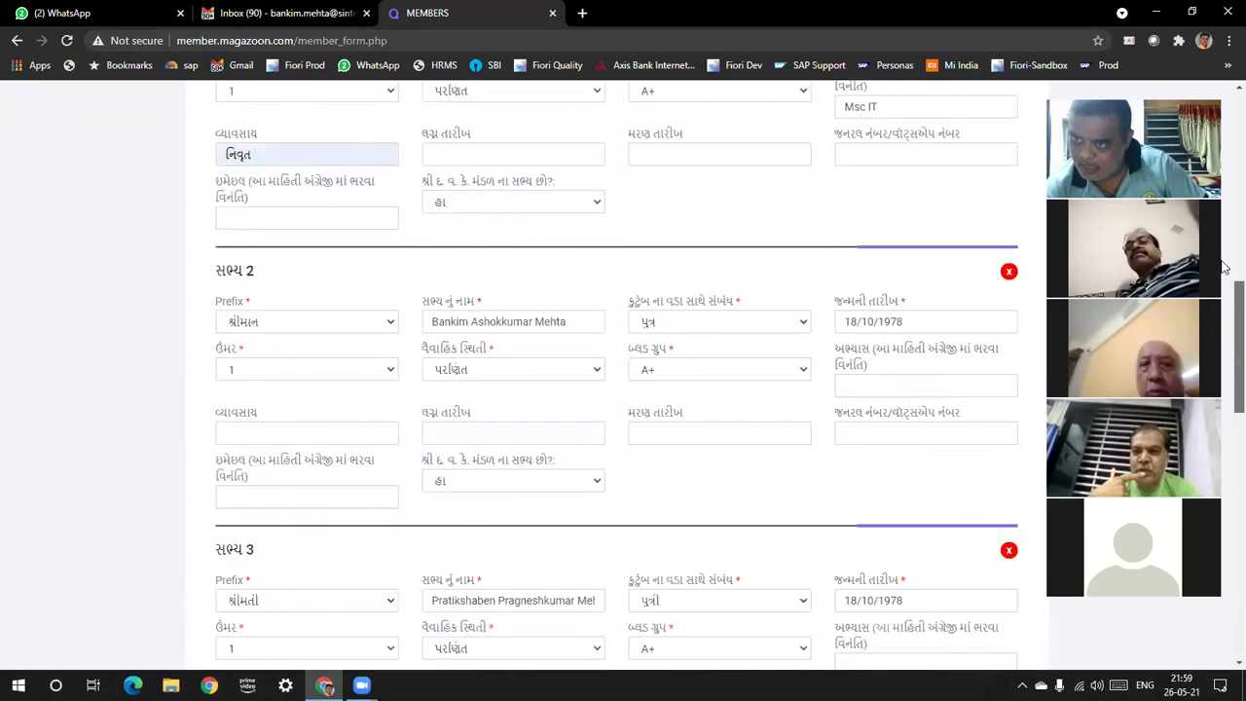
scroll(1224, 153, "up", 2)
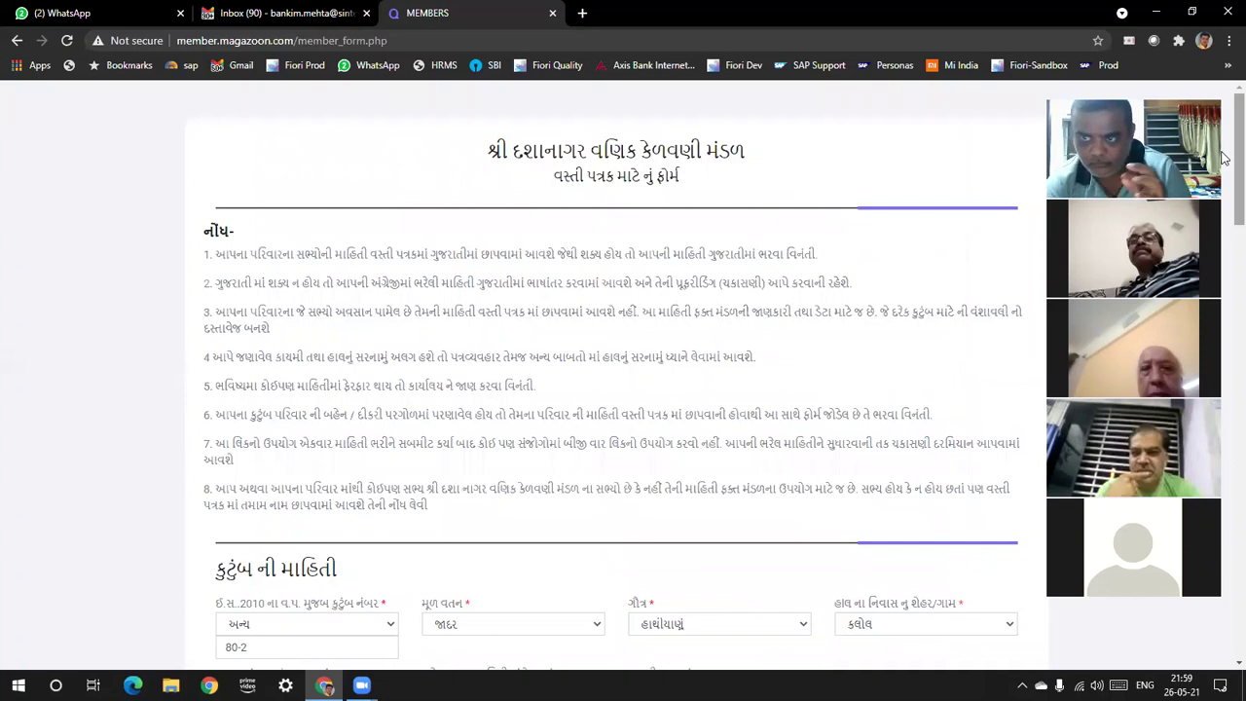
right_click(843, 148)
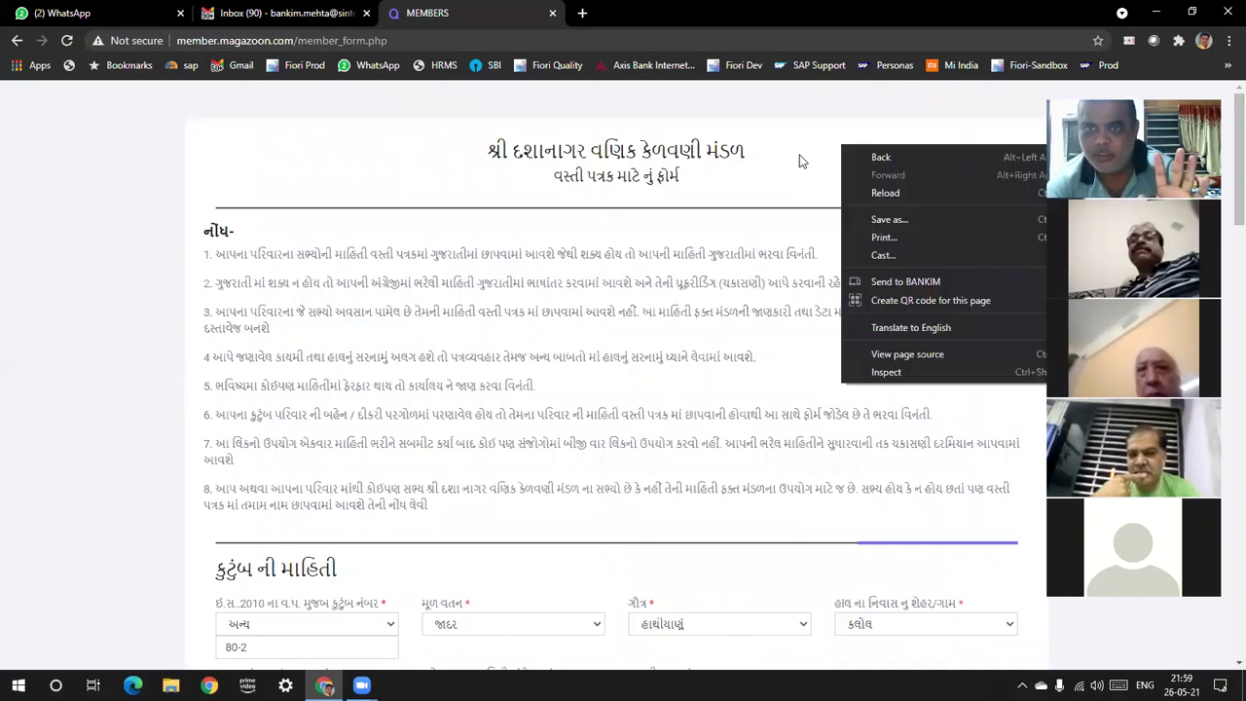
right_click(799, 156)
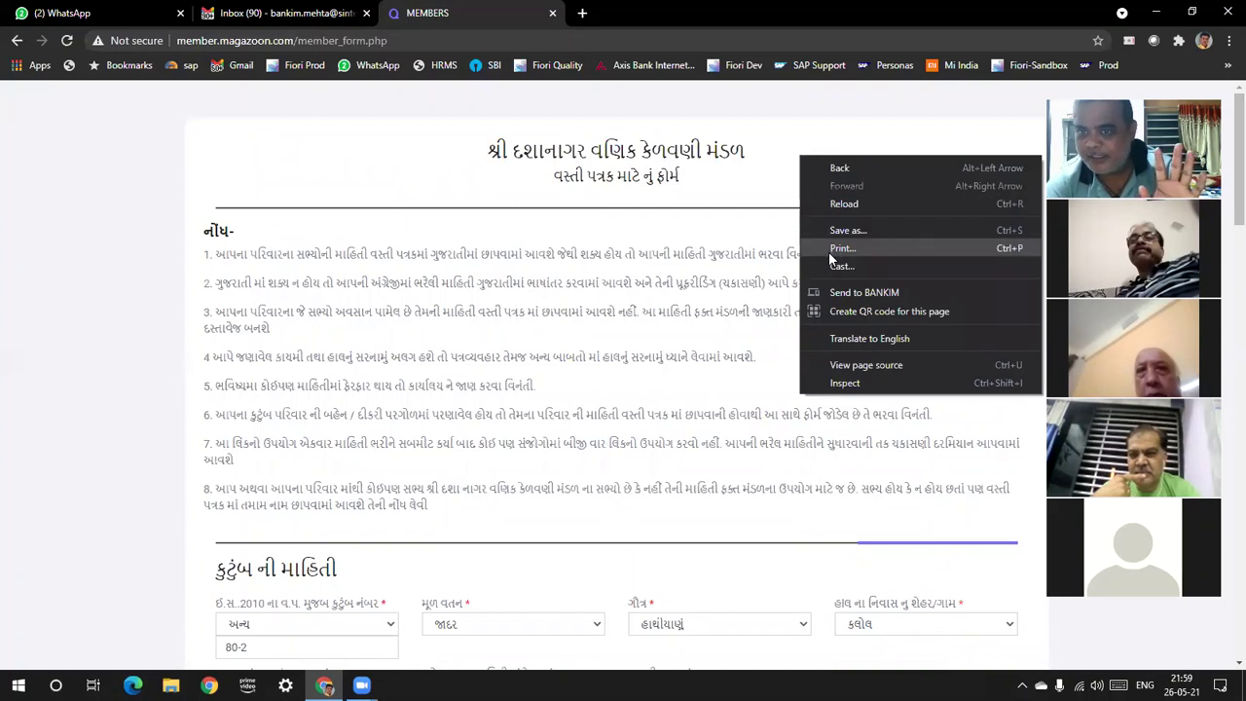
left_click(830, 249)
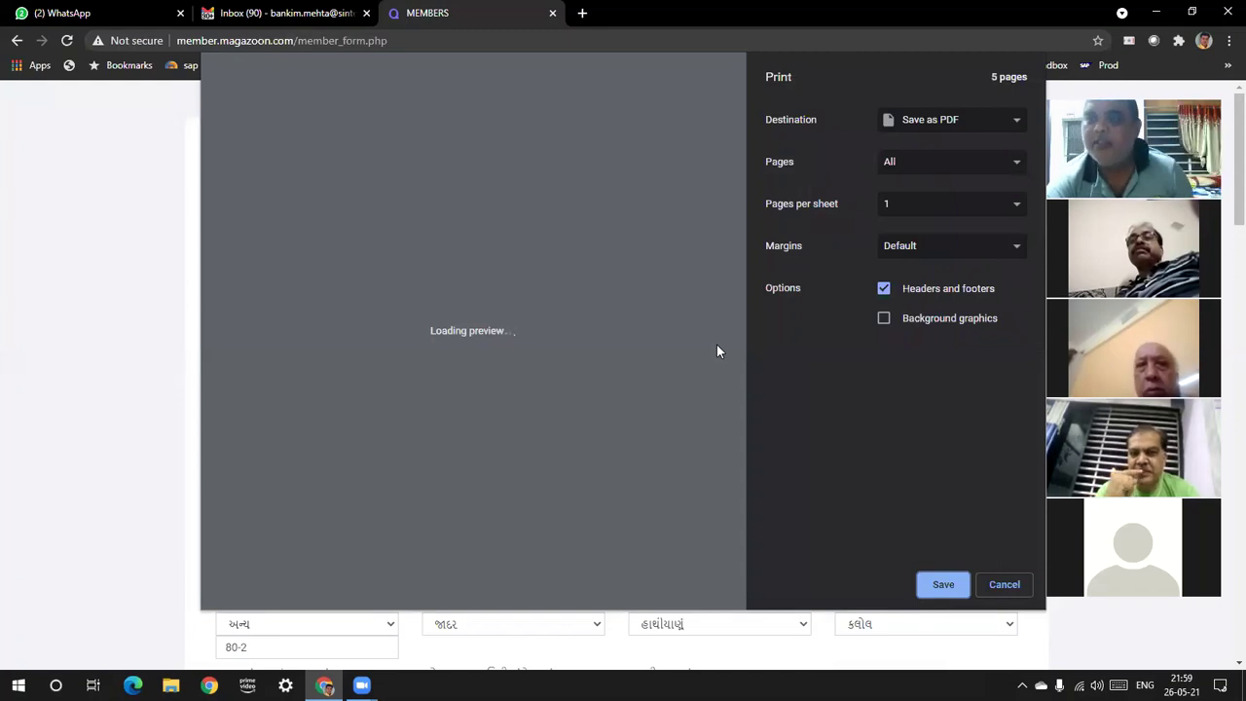
left_click_drag(736, 166, 721, 417)
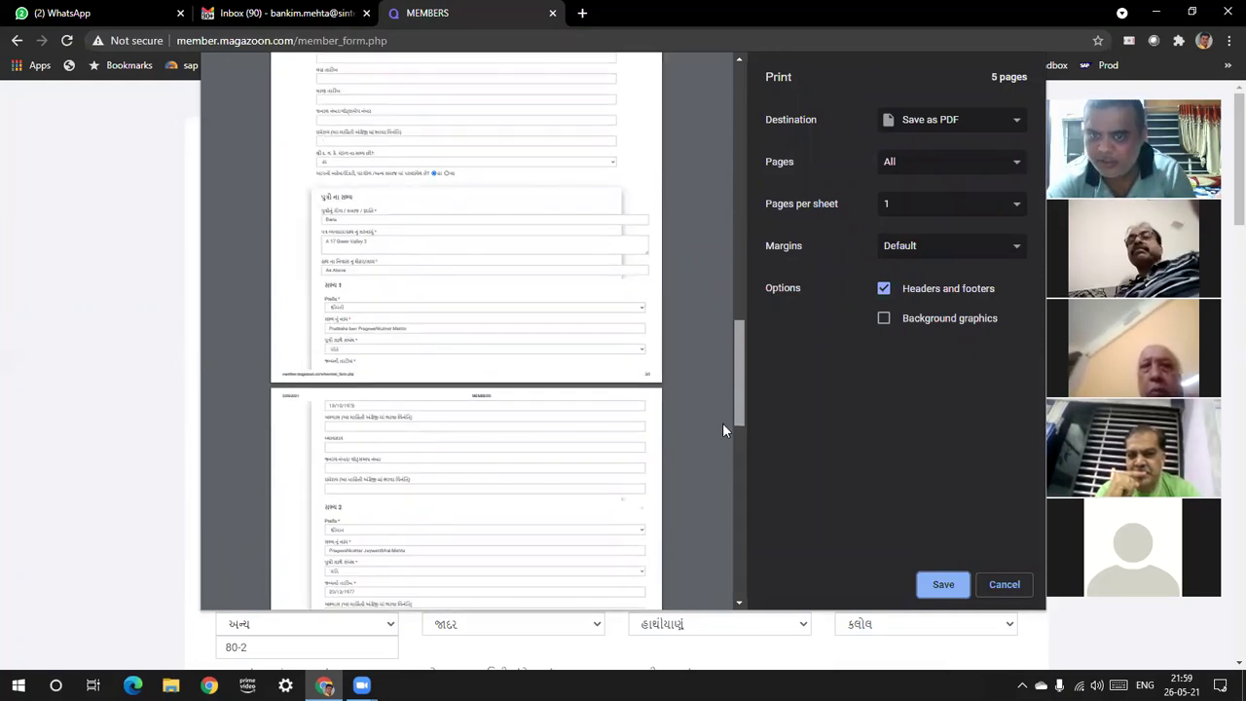
scroll(722, 423, "up", 1)
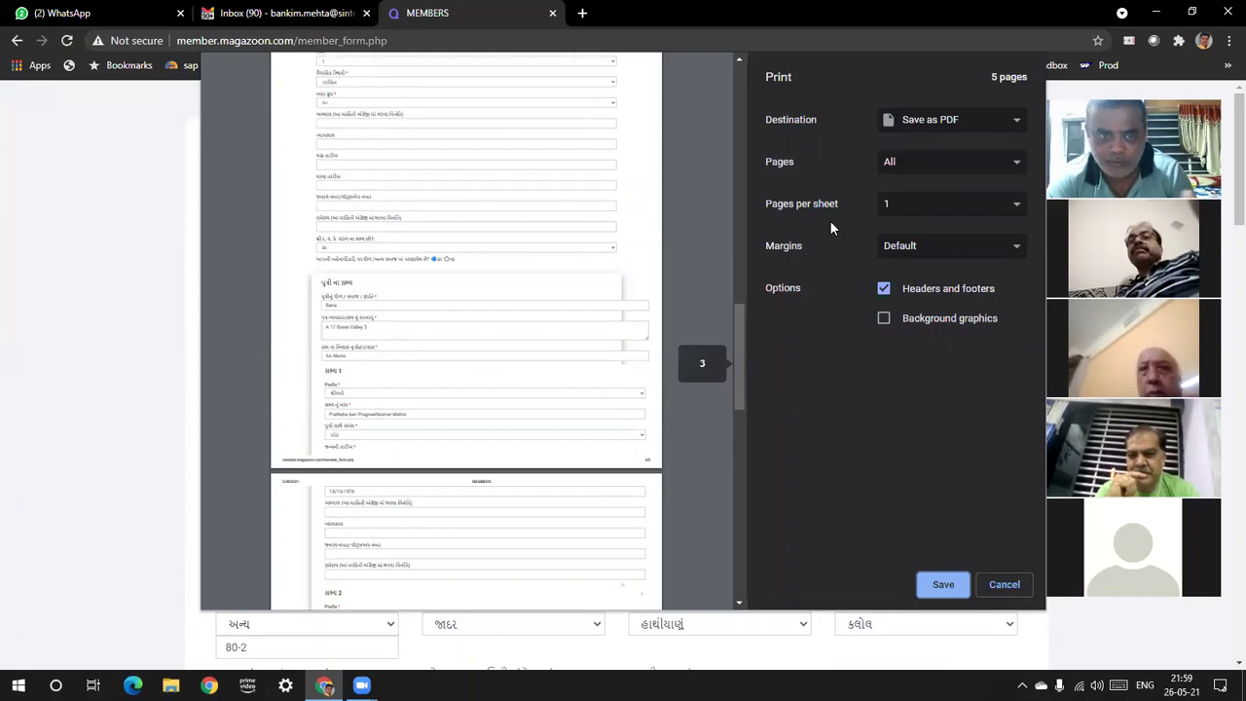
left_click_drag(740, 349, 736, 584)
left_click(941, 584)
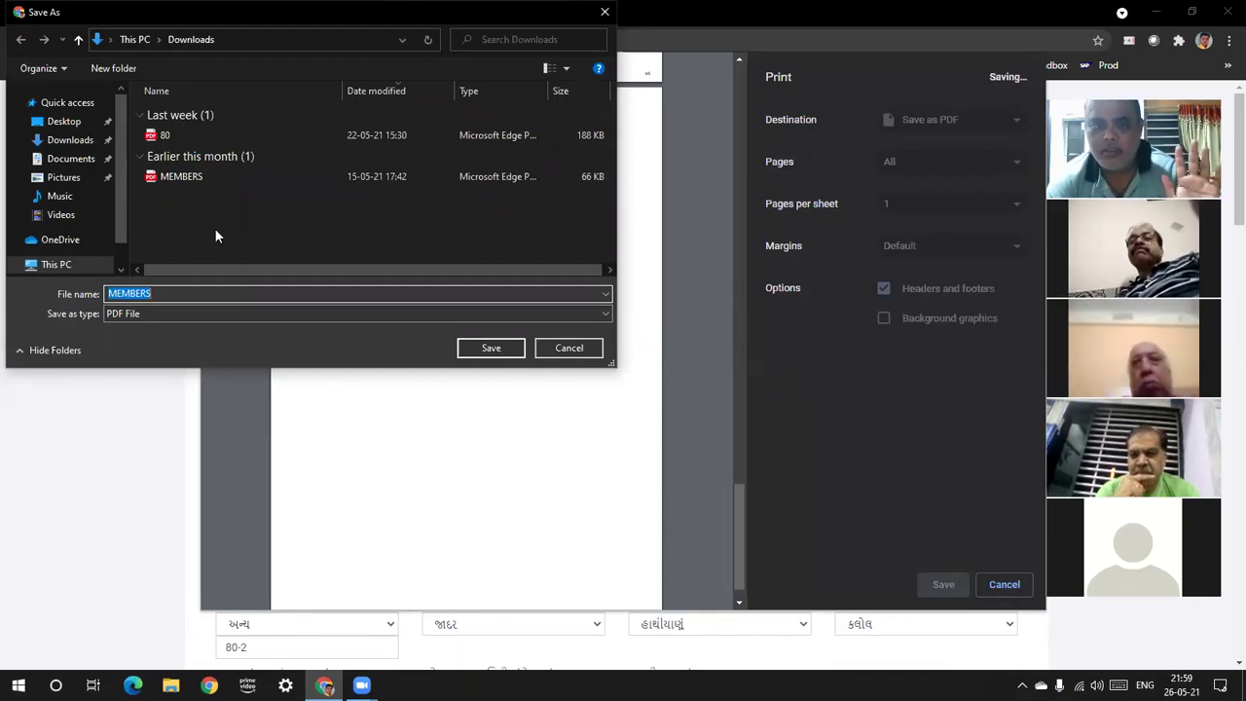
left_click(584, 350)
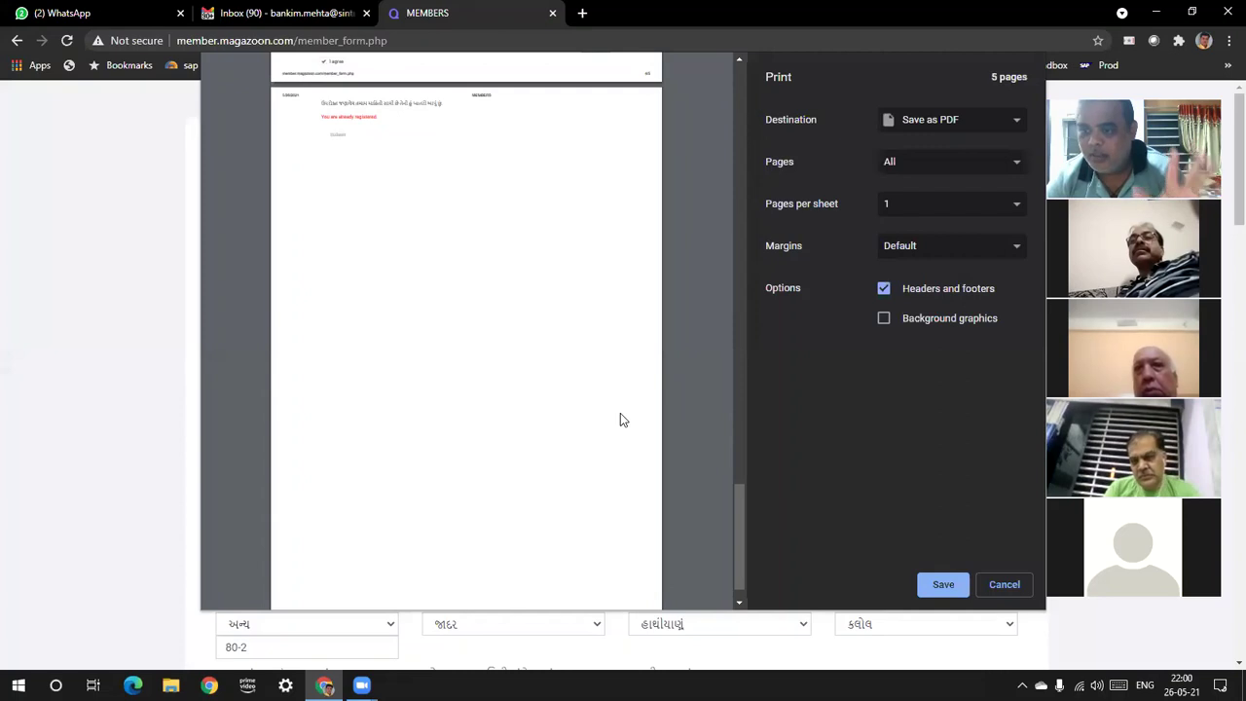
left_click(1005, 584)
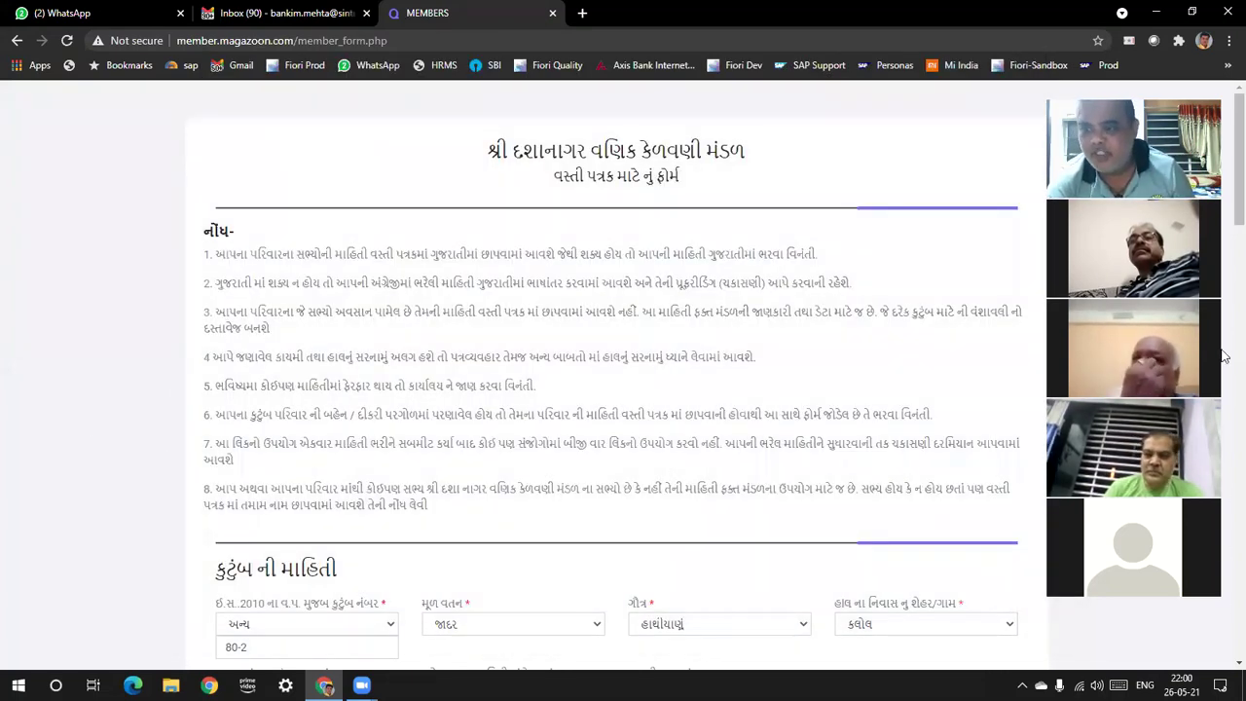
Scroll down through the member form
scroll(1224, 564, "down", 20)
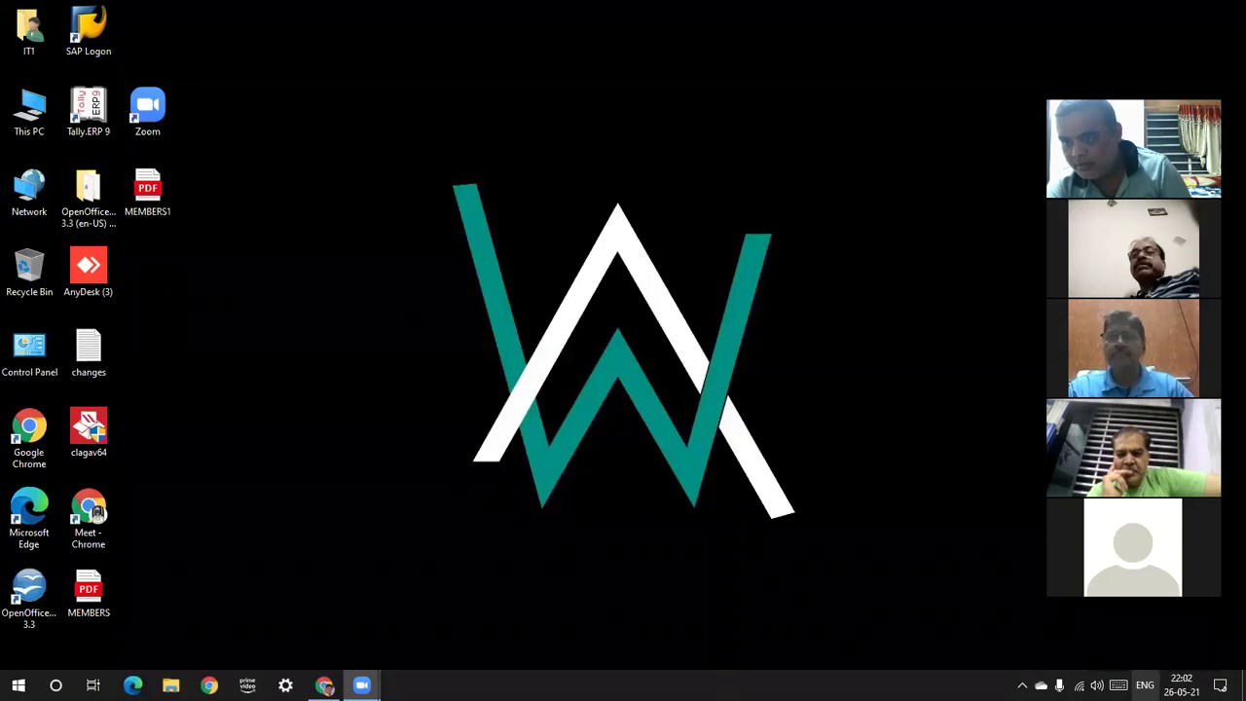
Switch the Windows input language to Gujarati from the taskbar indicator
right_click(1144, 685)
left_click(904, 586)
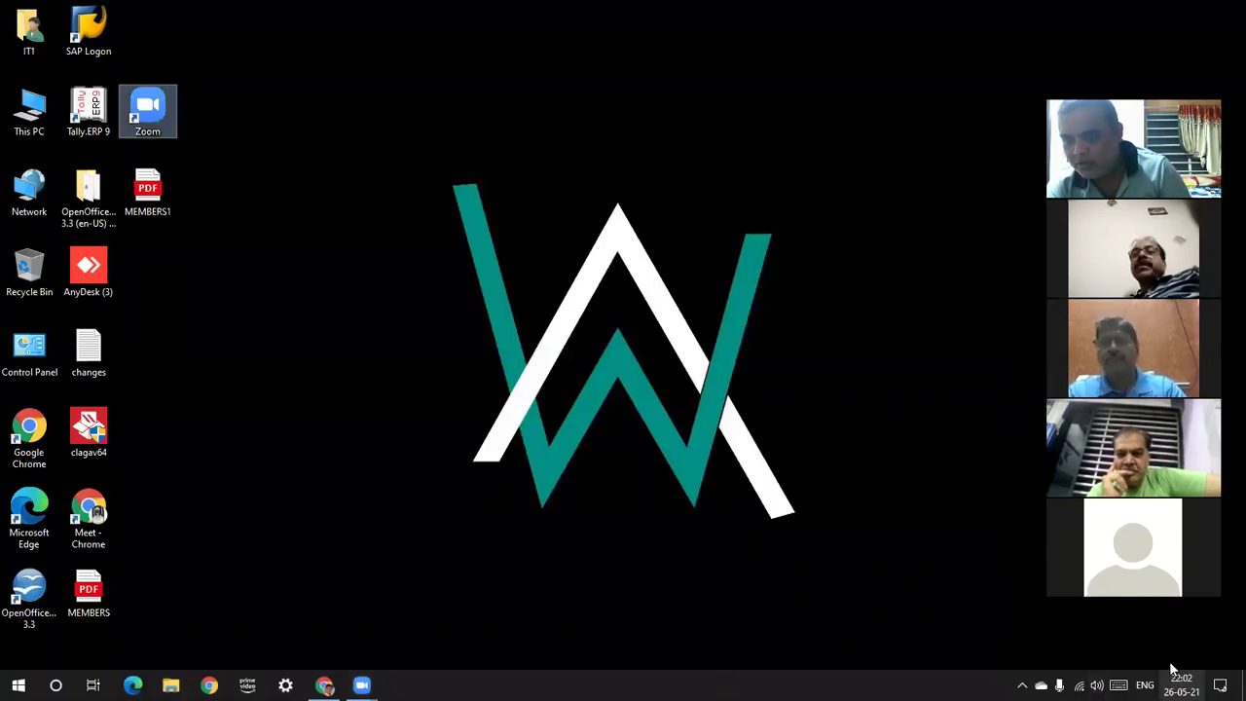
left_click(1144, 685)
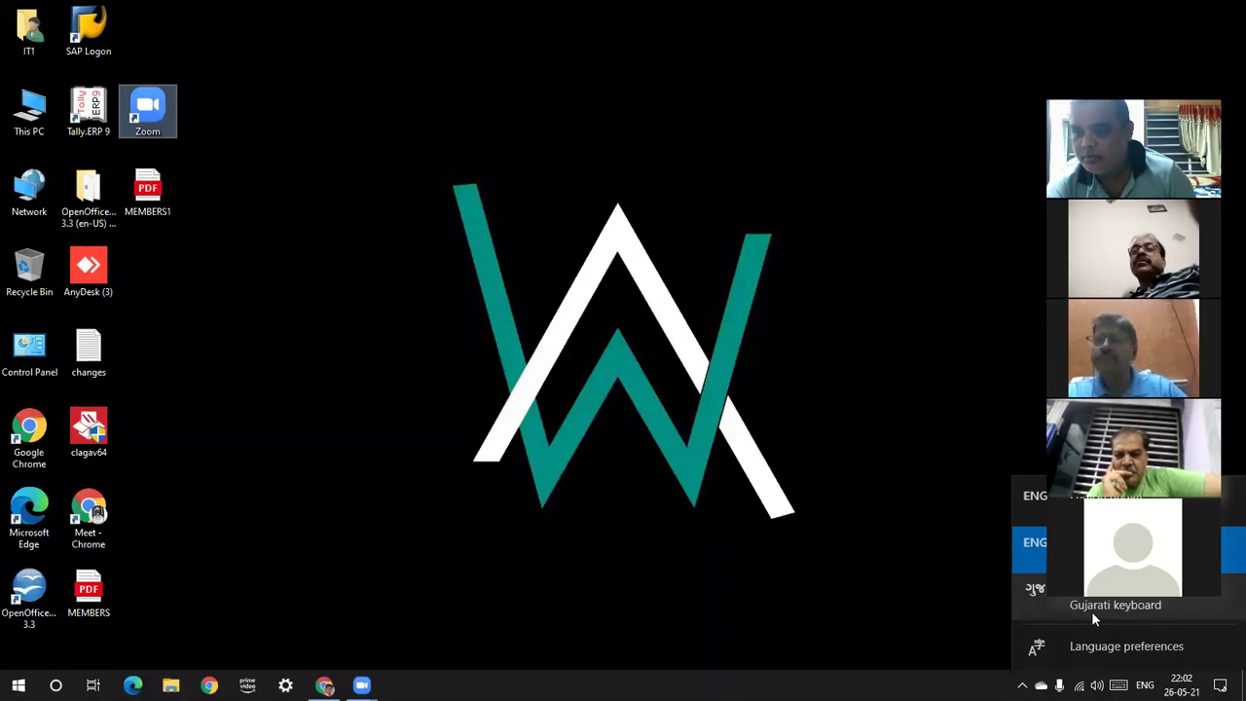
left_click(1091, 610)
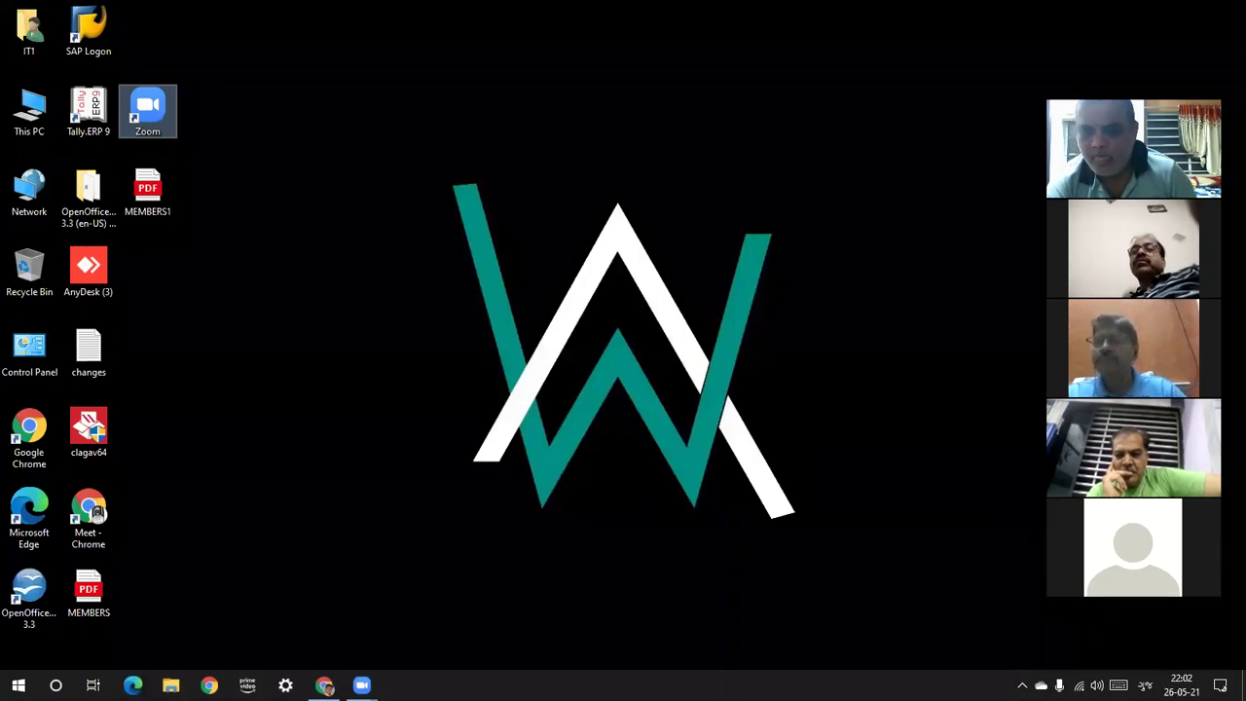
Try a key on the Gujarati touch keyboard, then close it
left_click(1117, 685)
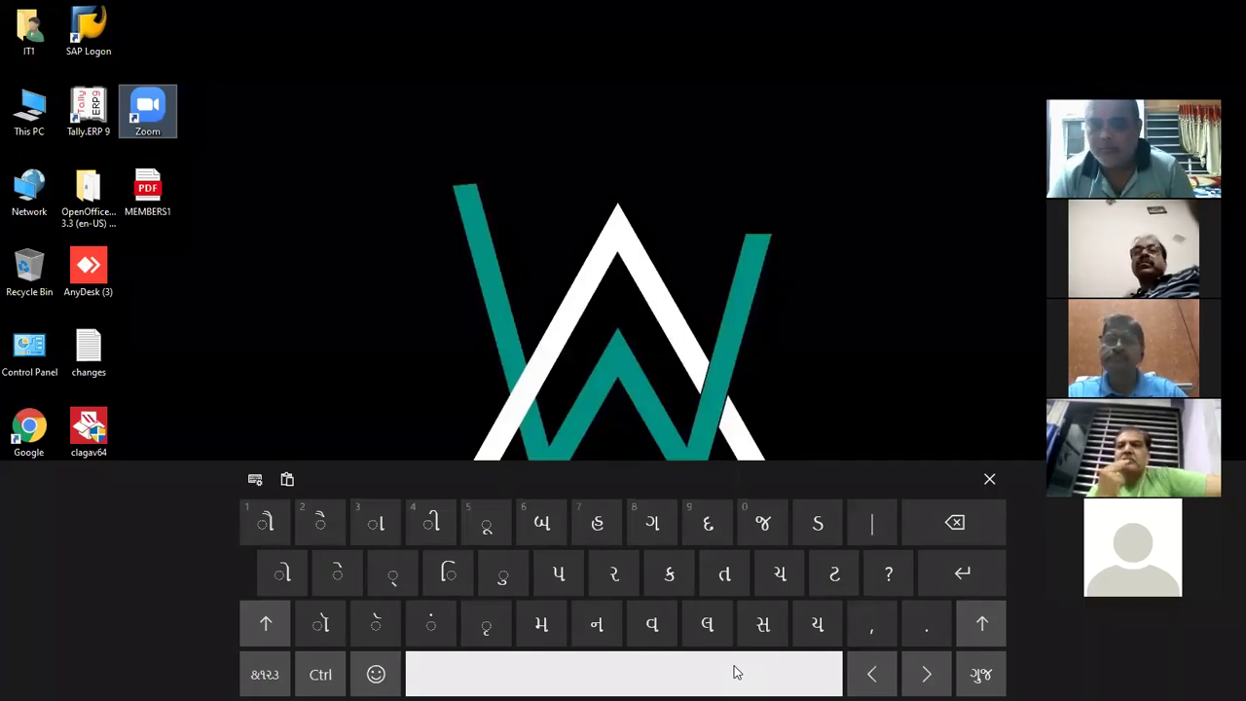
left_click(737, 672)
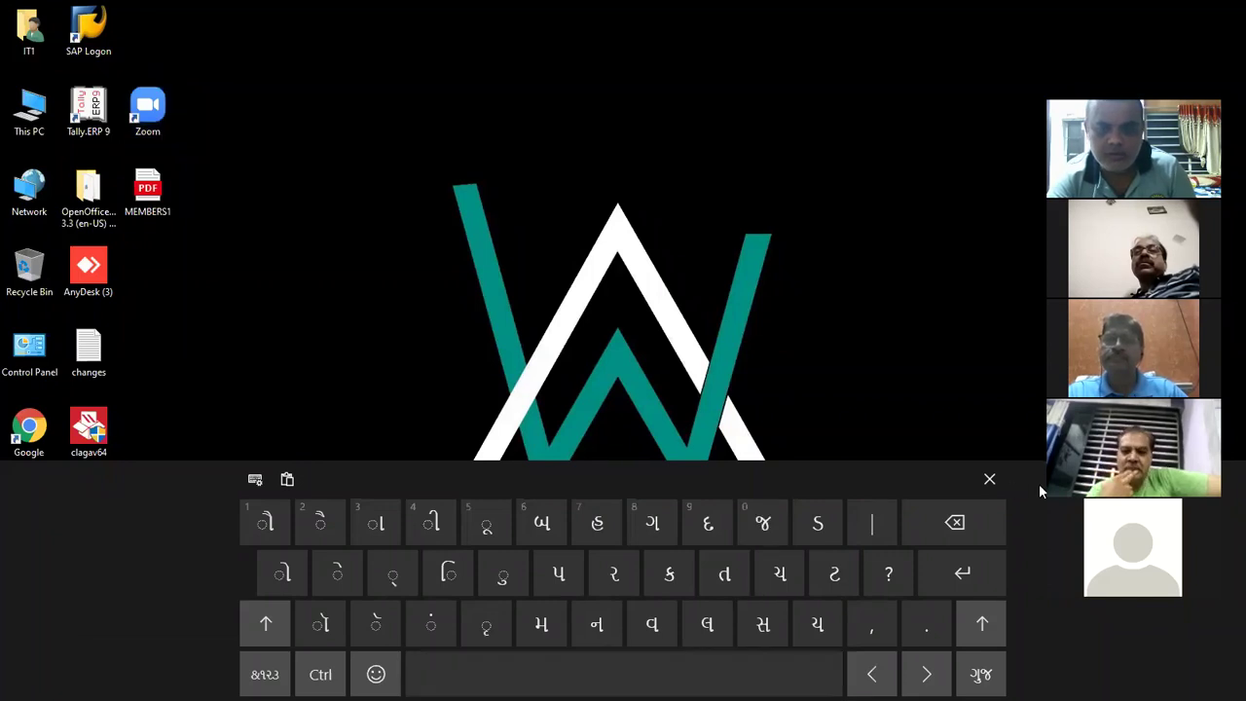
left_click(989, 479)
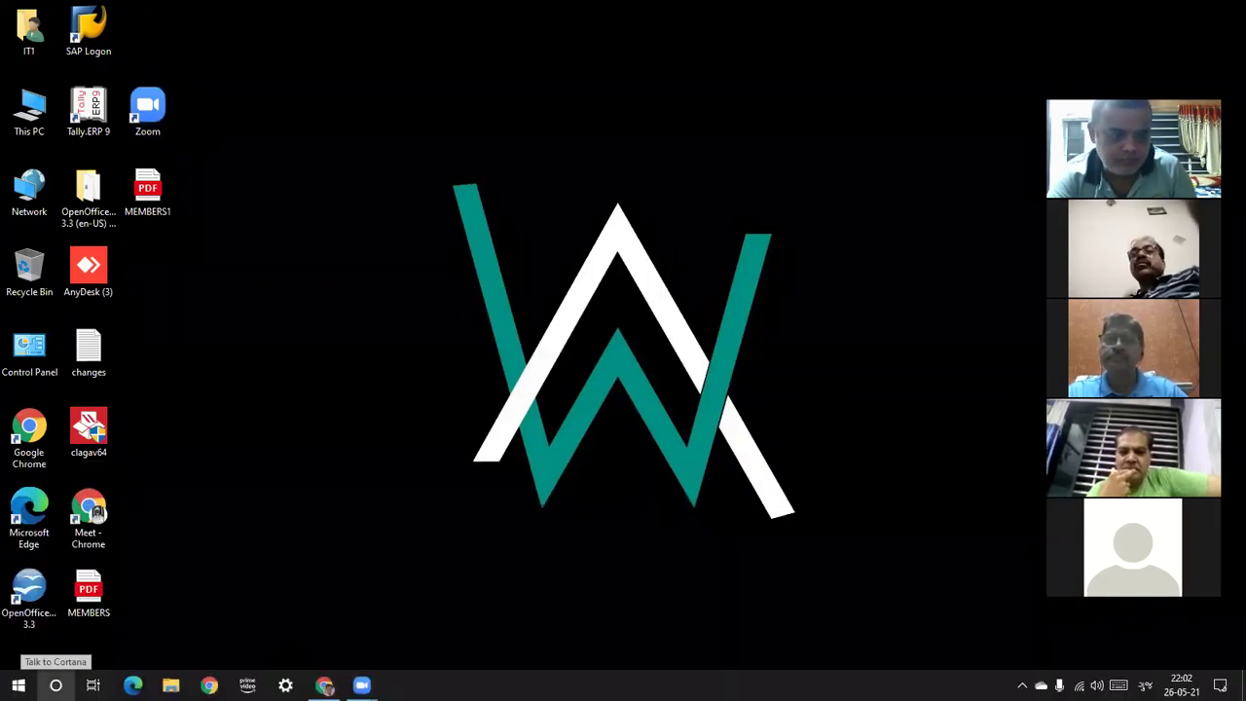
Launch Notepad through the Win+X Run prompt
left_click(56, 685)
right_click(56, 685)
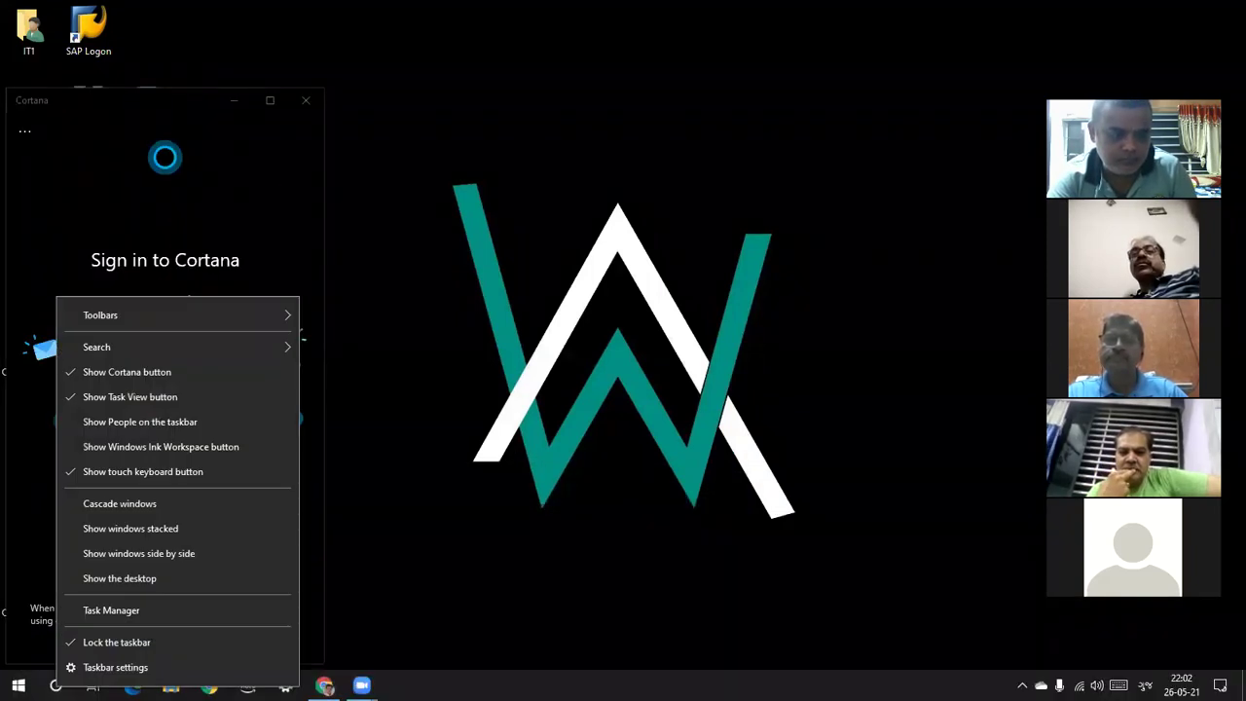
key("super+x")
left_click(63, 621)
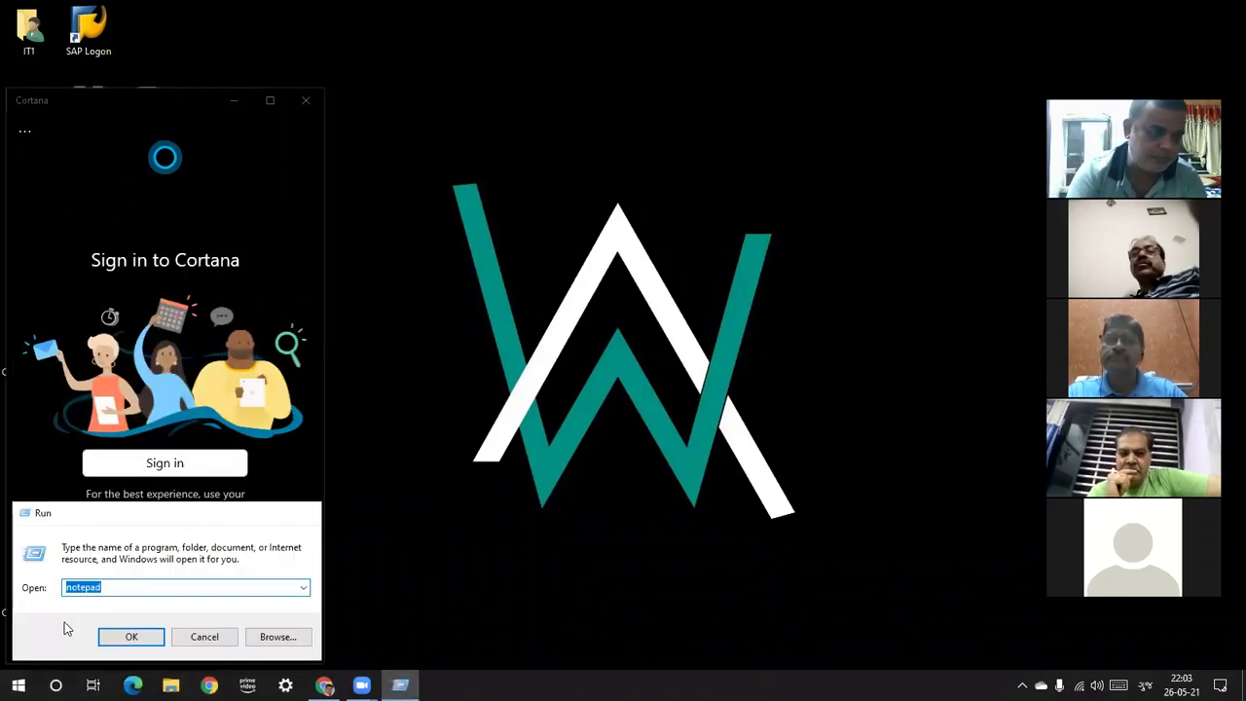
key("Return")
Type repeated Gujarati letters બ, ગ, દ, જ, ડ on the touch keyboard, then minimize Notepad
left_click(1118, 685)
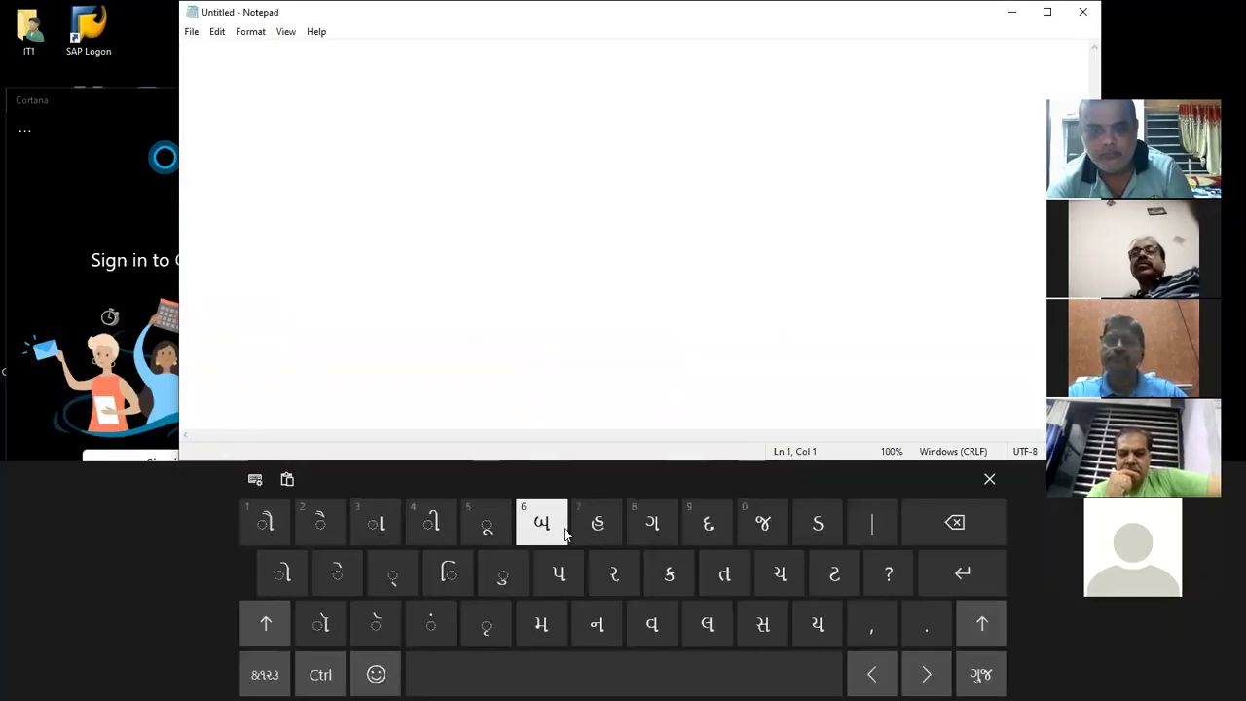
left_click(563, 527)
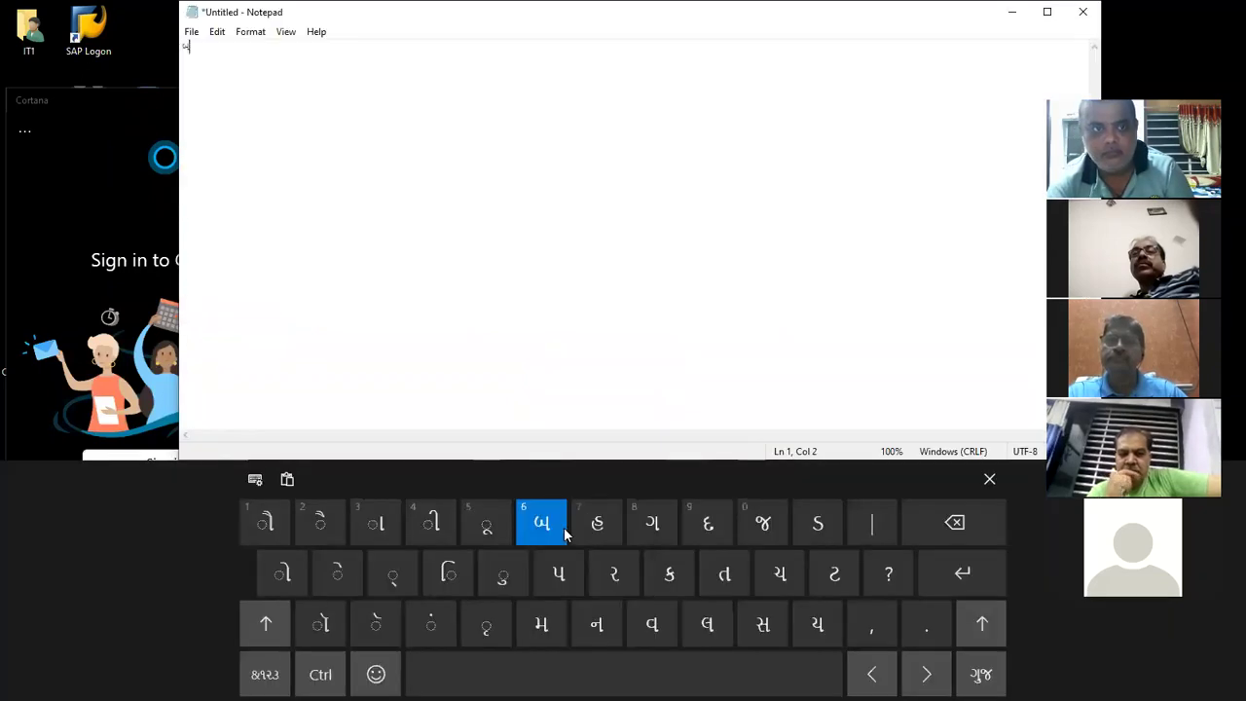
left_click(563, 526)
left_click(564, 527)
left_click(564, 527)
left_click(564, 526)
left_click(584, 526)
left_click(584, 526)
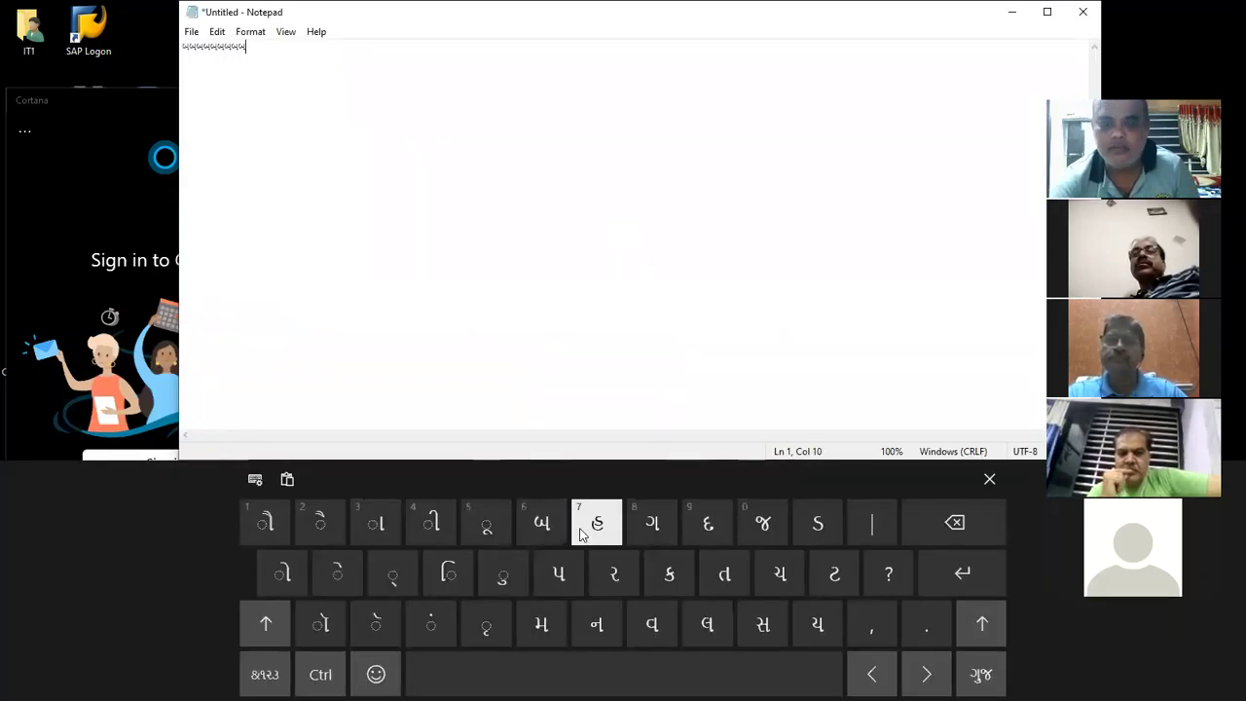
left_click(584, 527)
left_click(584, 527)
left_click(584, 527)
left_click(584, 527)
left_click(584, 526)
left_click(653, 535)
left_click(652, 534)
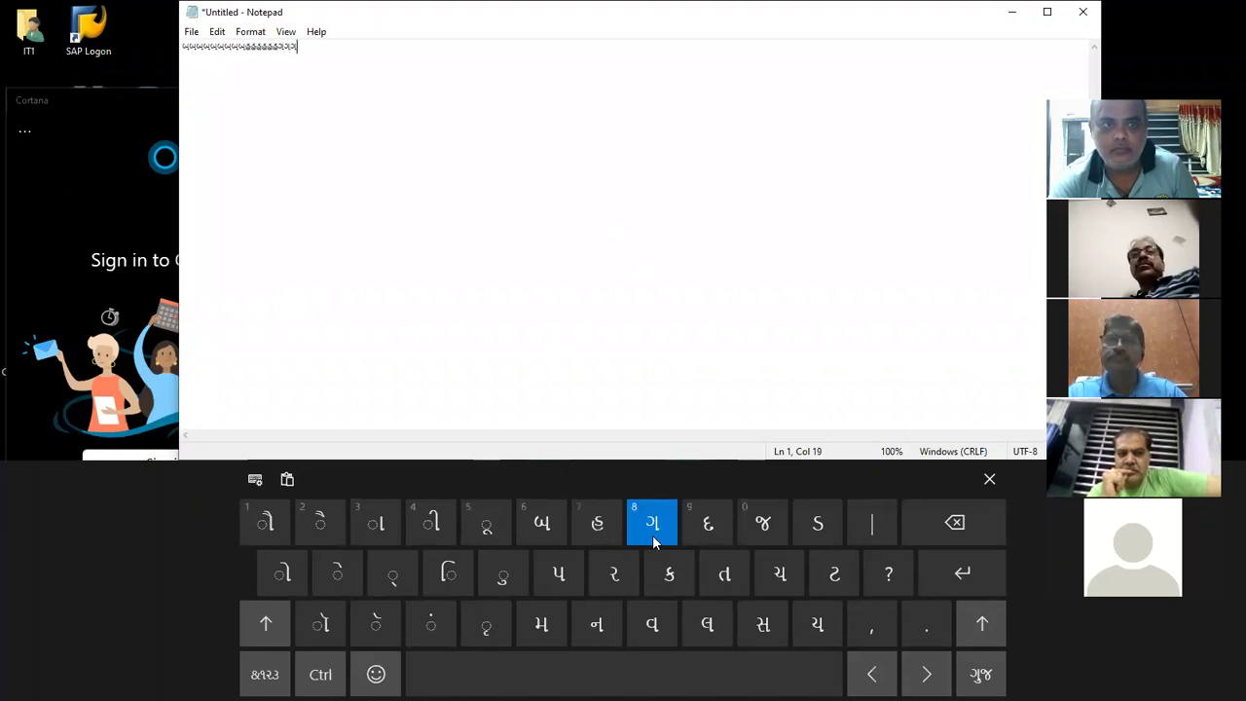
left_click(652, 534)
left_click(652, 534)
left_click(652, 535)
left_click(653, 535)
left_click(707, 526)
double_click(708, 525)
left_click(764, 525)
left_click(763, 524)
left_click(763, 524)
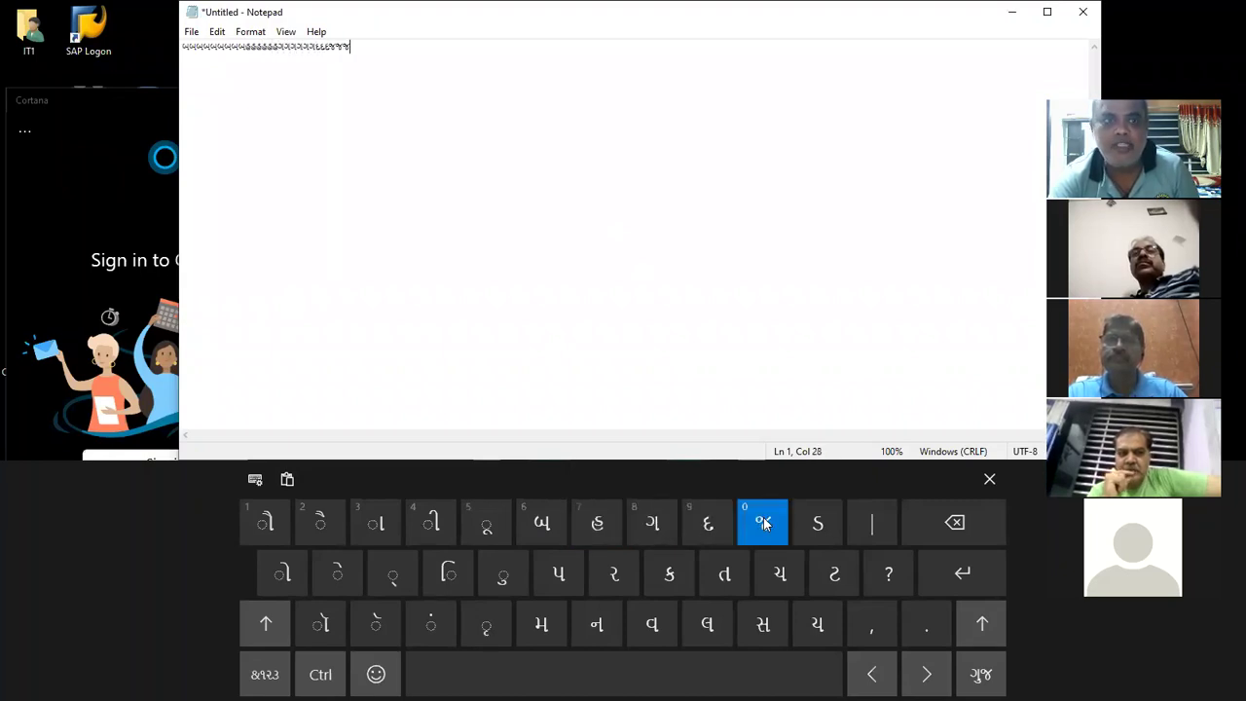
left_click(763, 525)
left_click(763, 524)
left_click(763, 524)
left_click(763, 525)
left_click(817, 523)
left_click(817, 524)
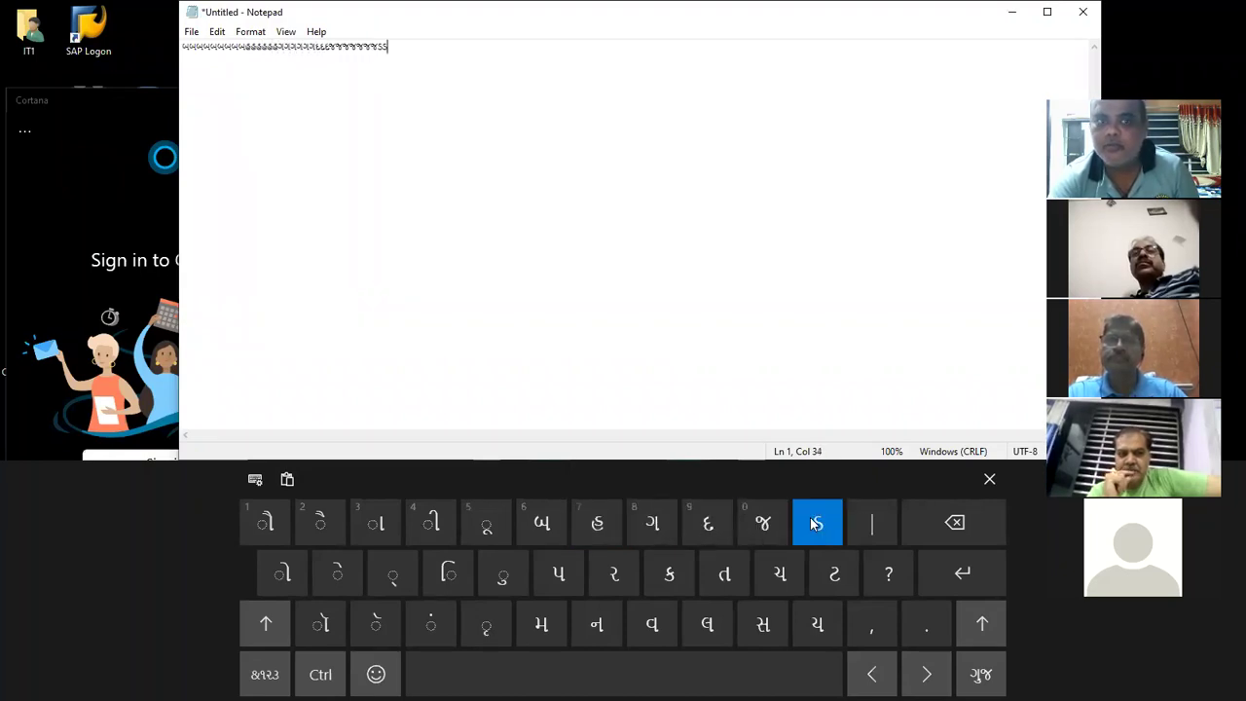
left_click(816, 523)
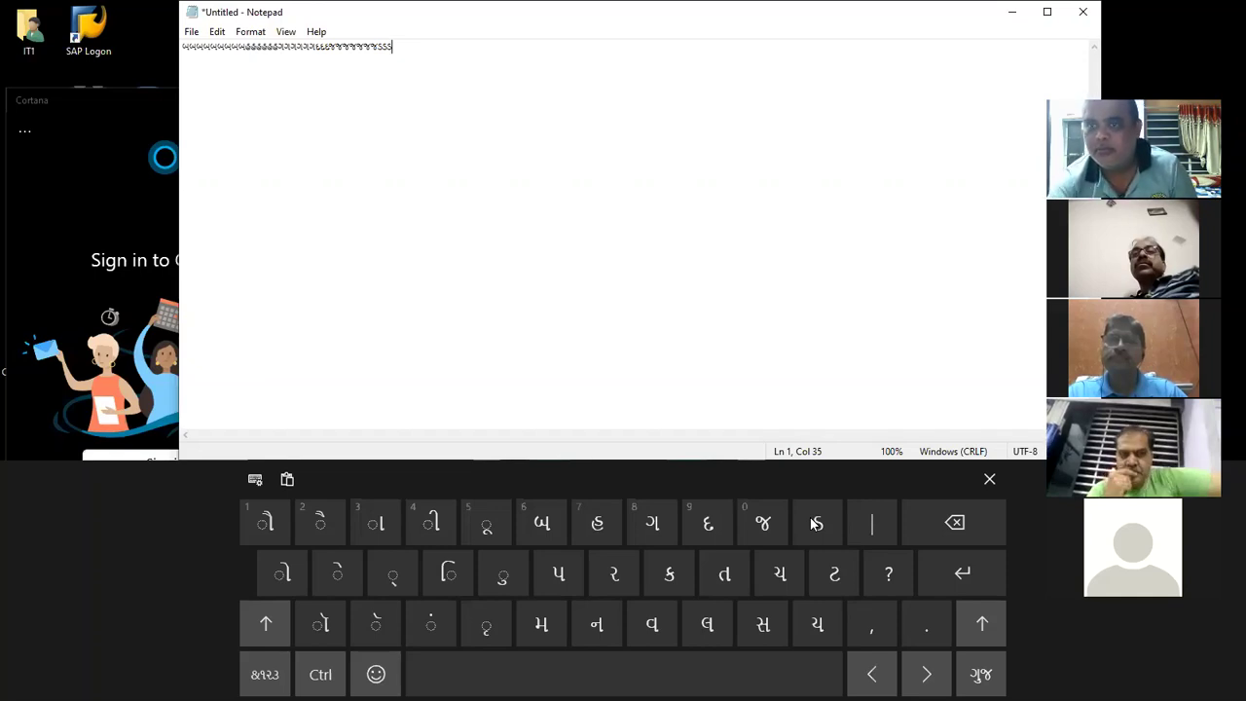
left_click(1012, 18)
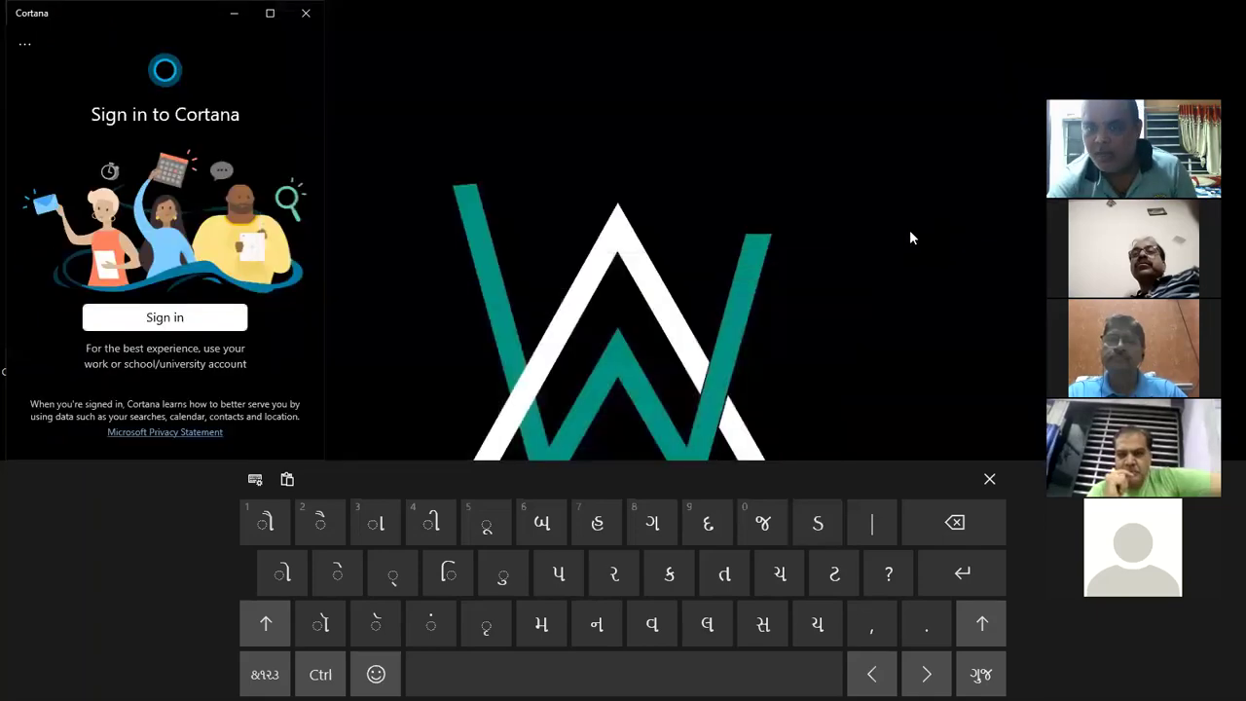
Close the touch keyboard, open a new Chrome tab, and search 'google' in English
left_click(989, 479)
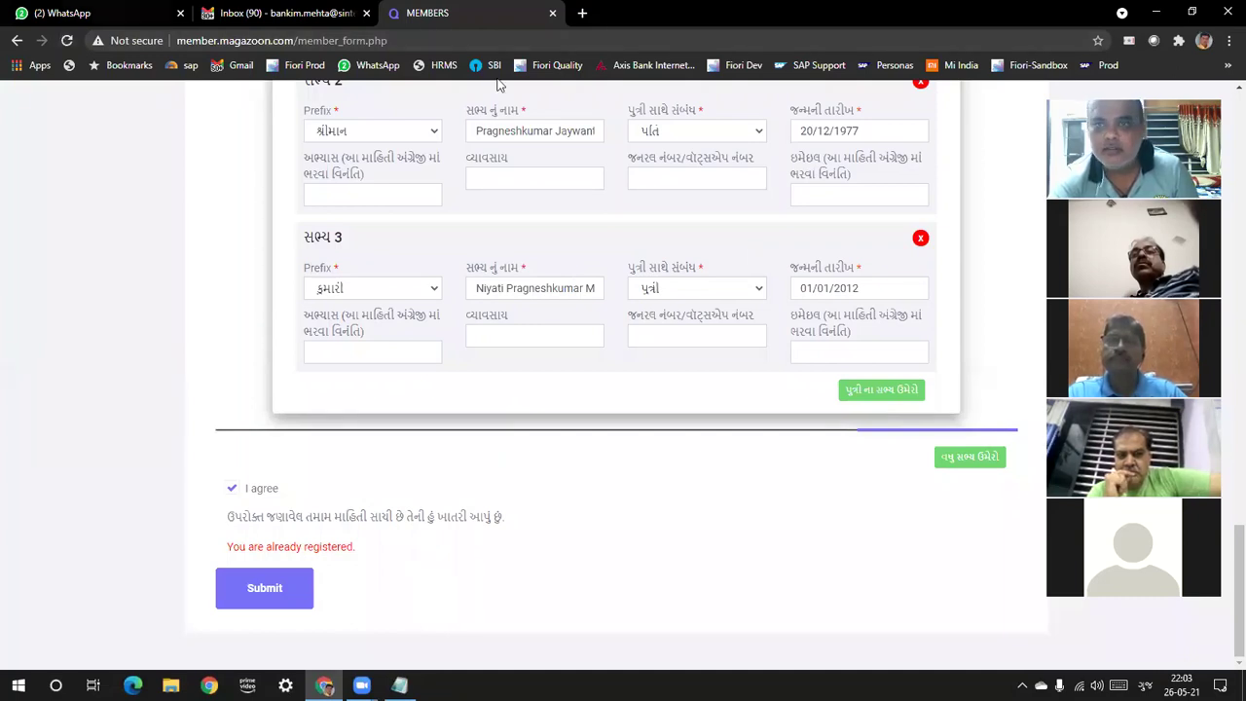
left_click(1192, 11)
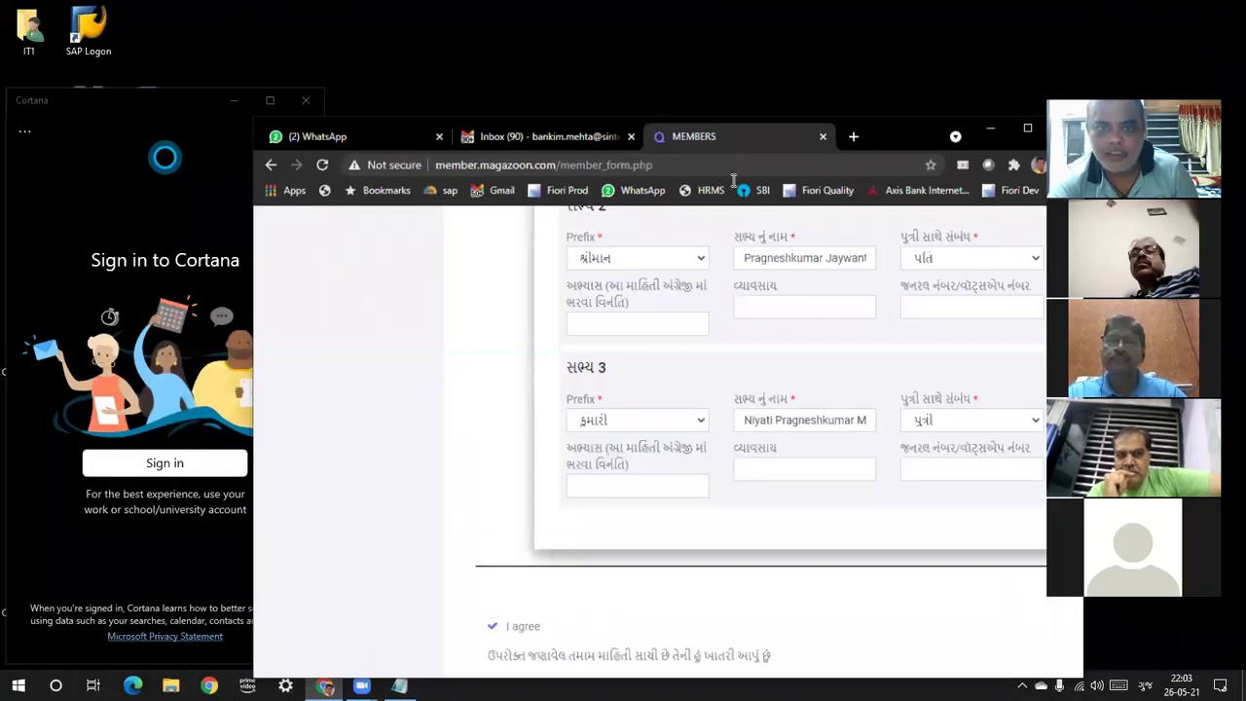
left_click(869, 155)
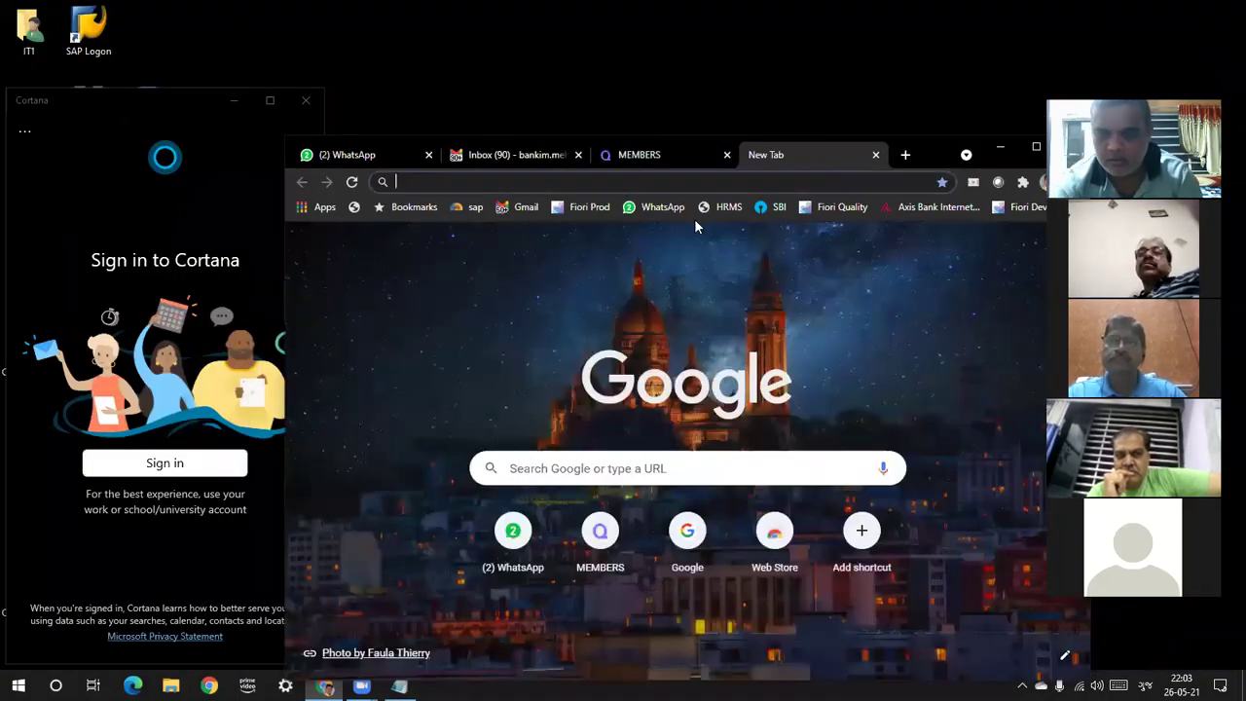
type("ஓ££ll")
key("alt+shift")
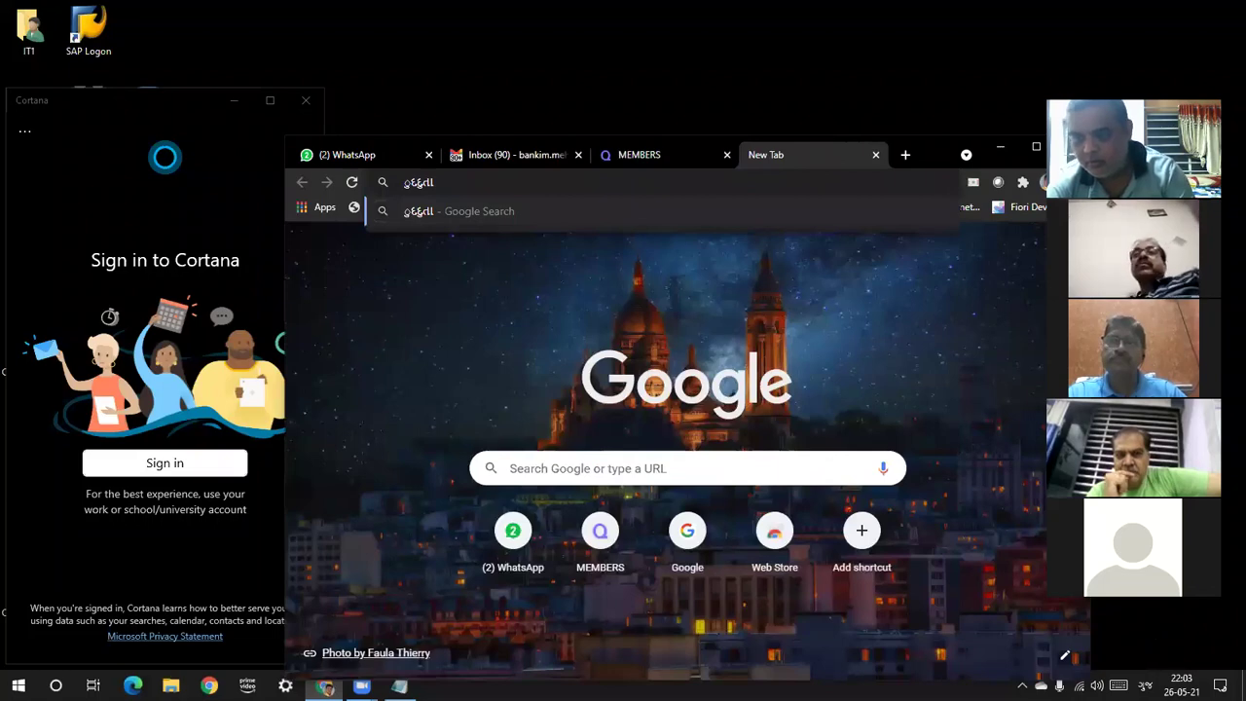
double_click(408, 179)
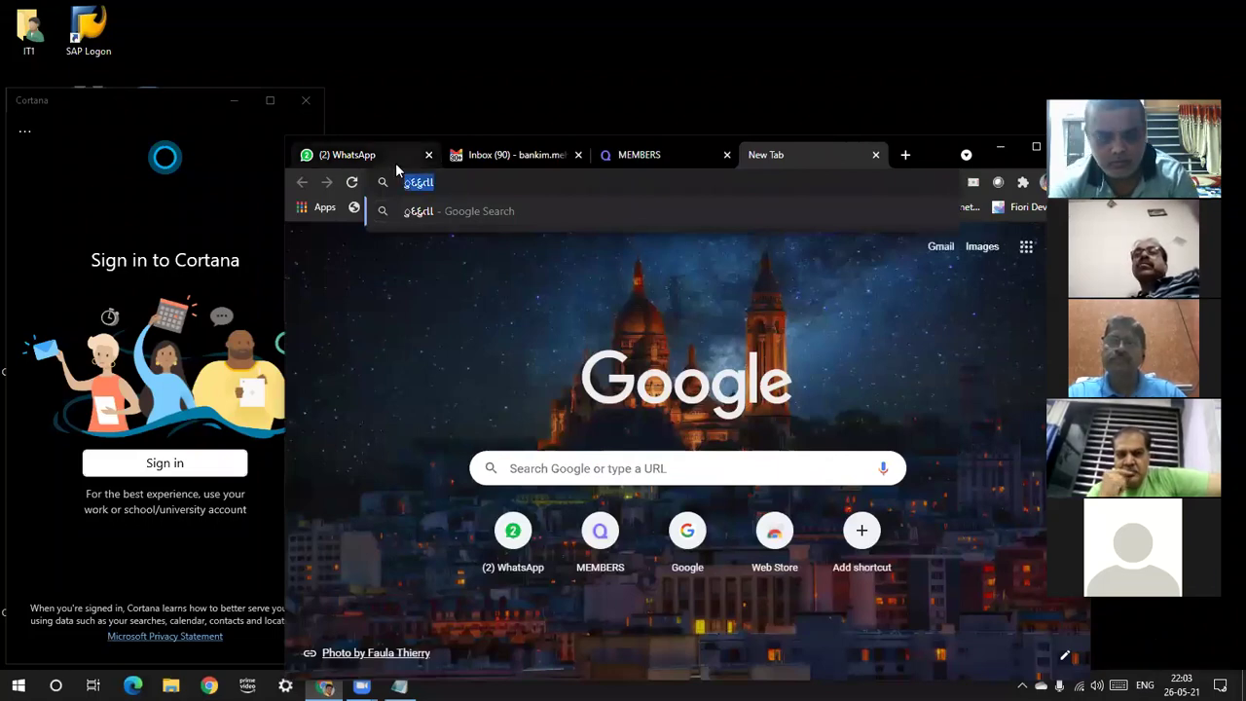
type("go")
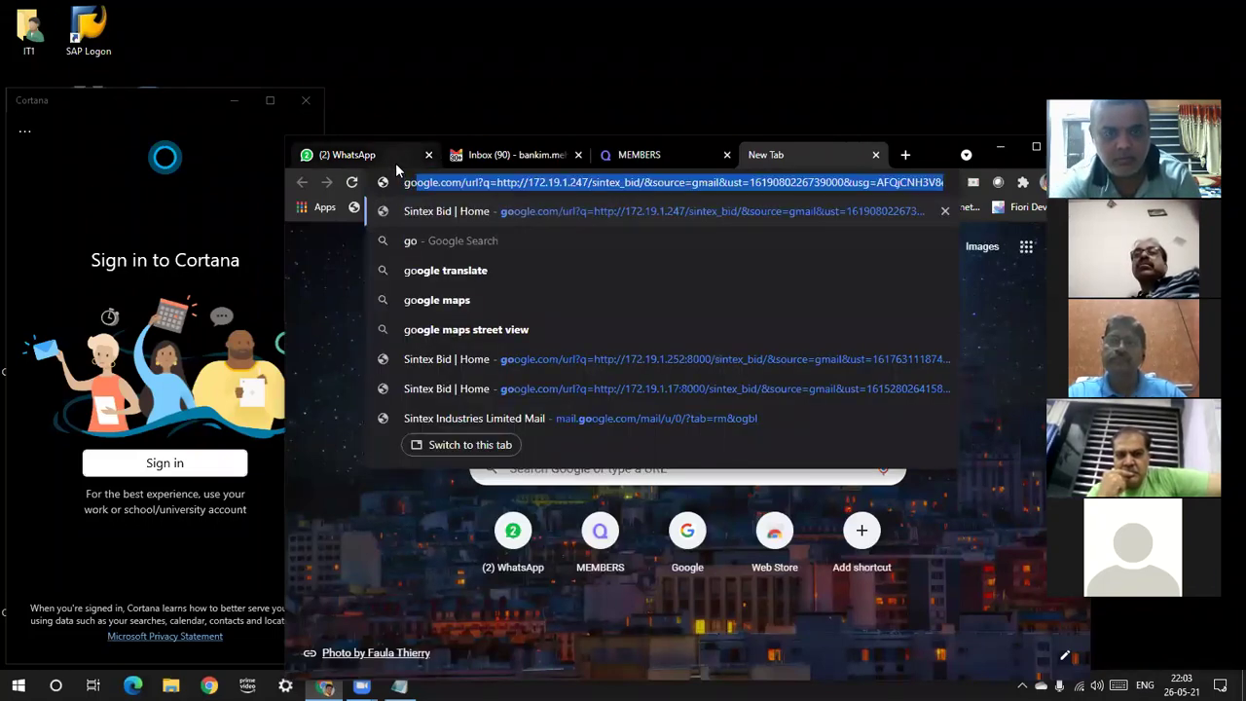
type("ogle")
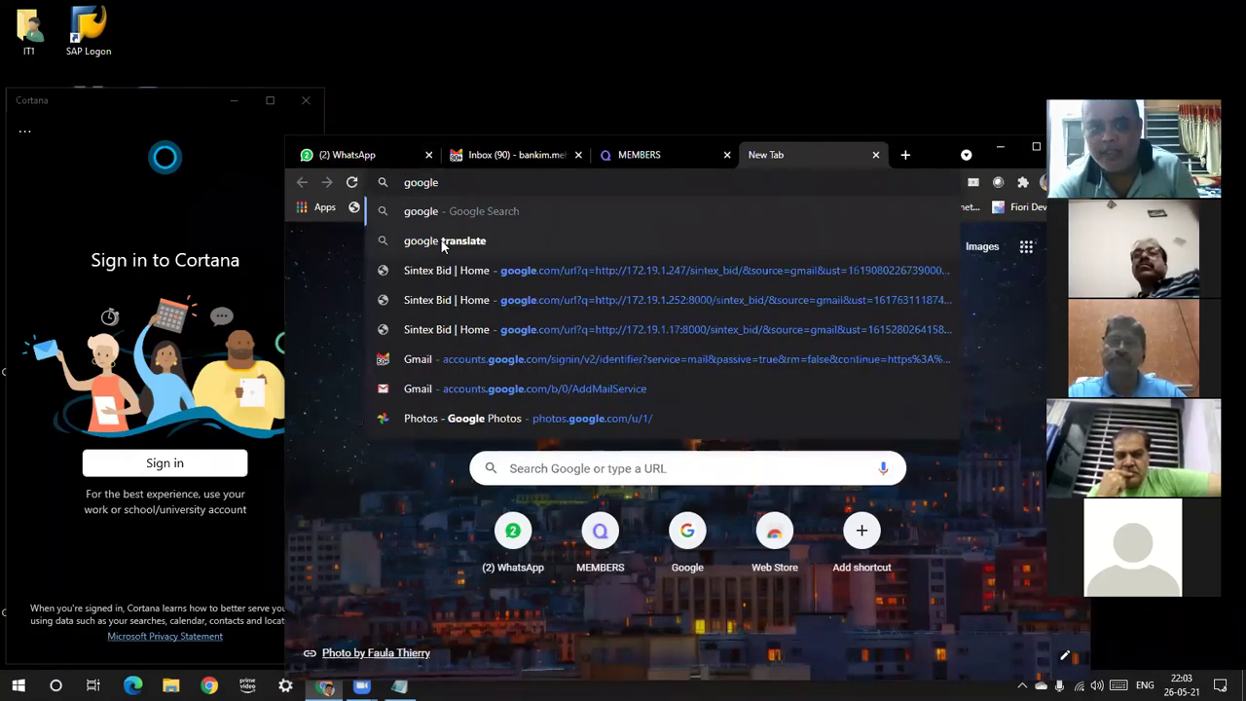
In Google Translate, enter an English first name and select its Gujarati translation
left_click(443, 242)
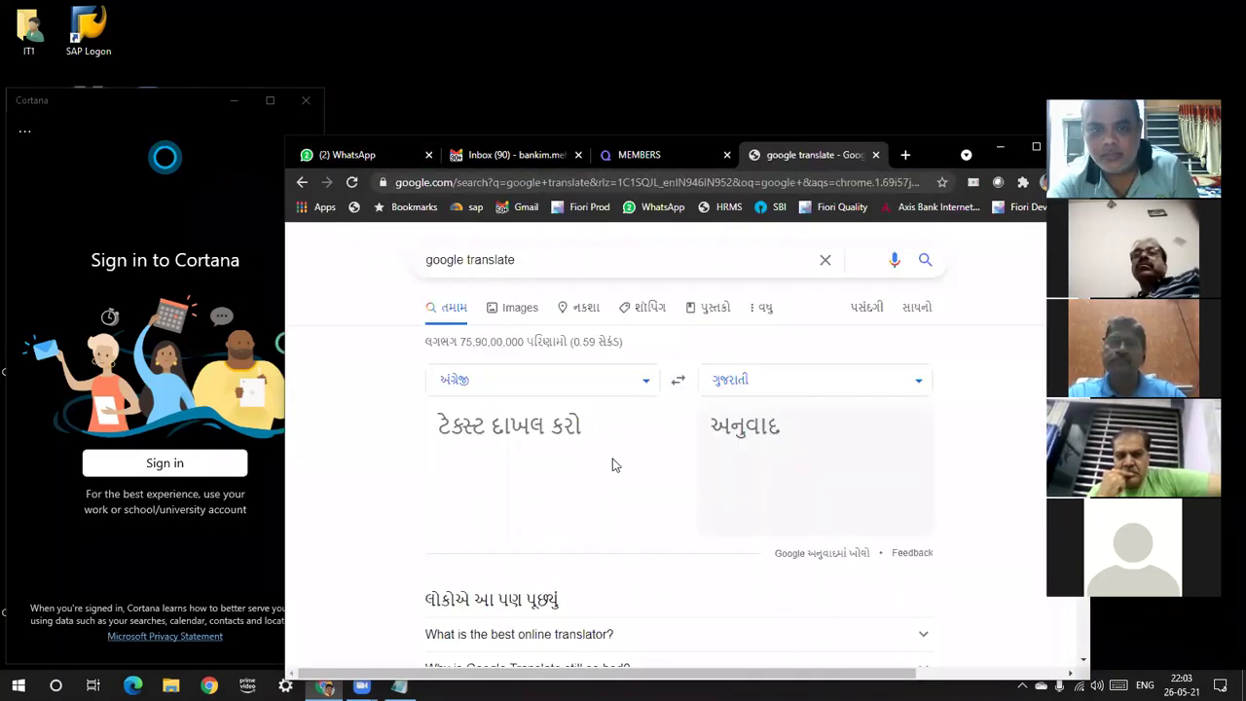
type("Bankim")
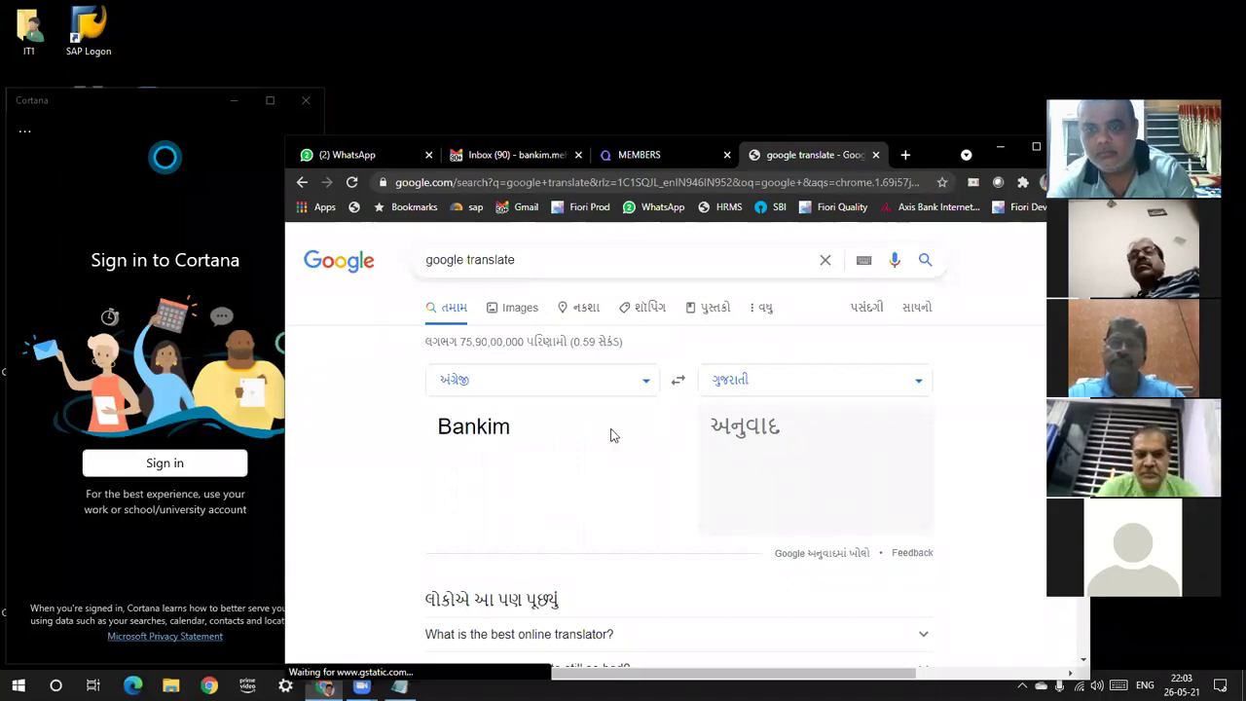
key("ctrl+a")
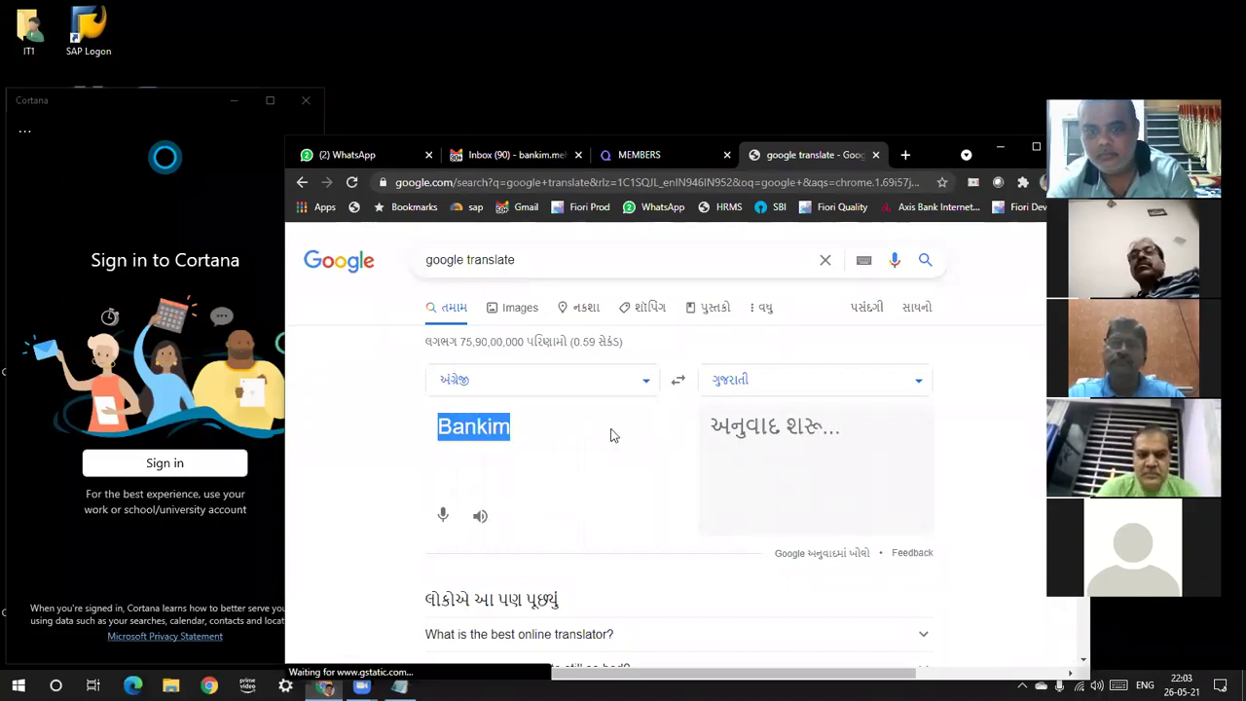
left_click_drag(762, 433, 711, 425)
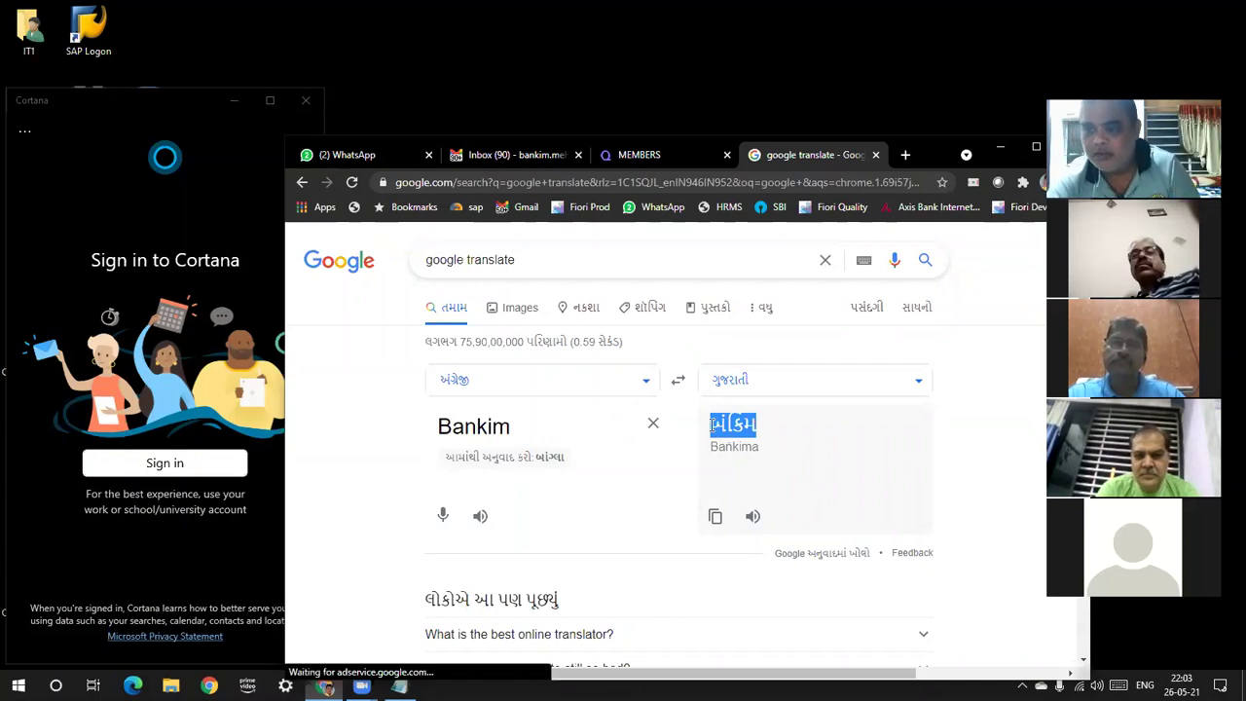